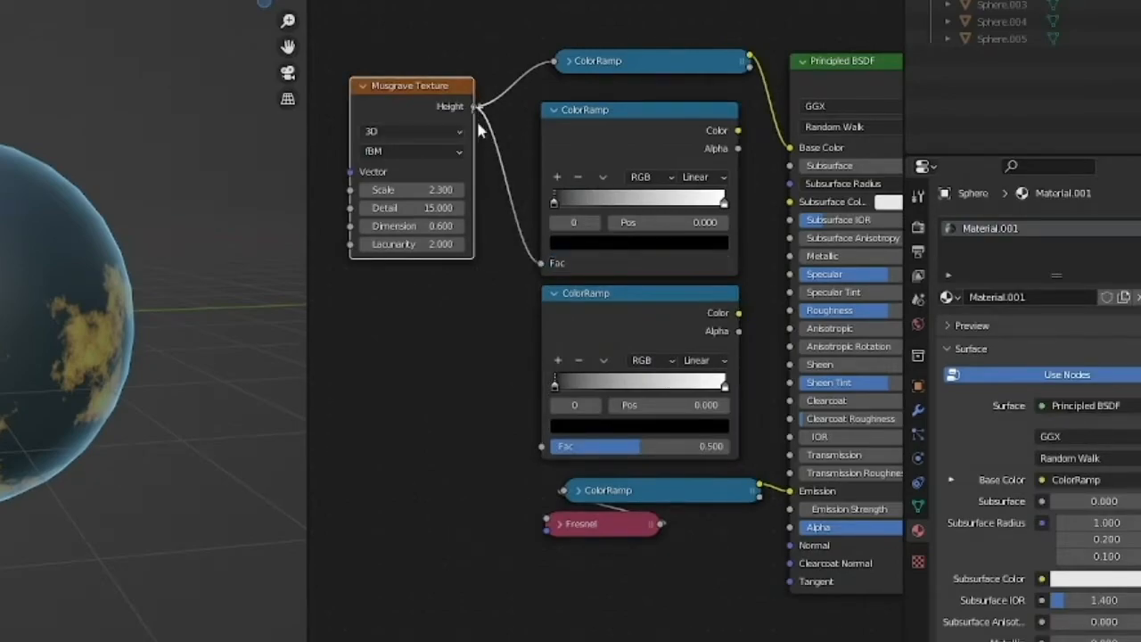
# Step: Feed the Musgrave height into the lower open ColorRamp and connect the two open ramps to Specular and Roughness
pyautogui.moveTo(541, 448); pyautogui.dragTo(542, 445)
pyautogui.moveTo(697, 356); pyautogui.dragTo(554, 362, button='middle')
pyautogui.moveTo(594, 320); pyautogui.dragTo(596, 322)
pyautogui.moveTo(666, 322); pyautogui.dragTo(664, 321)
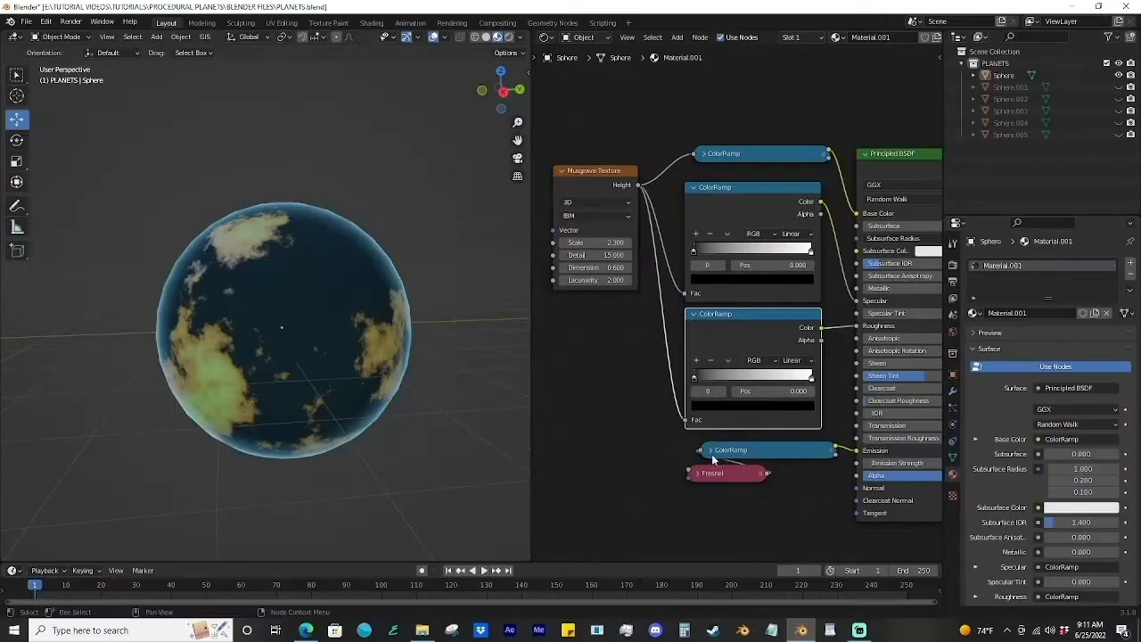
# Step: Shift the white stop of the roughness ColorRamp to position 0.268
pyautogui.scroll(4, 569, 501)
pyautogui.moveTo(568, 501); pyautogui.dragTo(514, 454, button='middle')
pyautogui.moveTo(464, 385); pyautogui.dragTo(556, 401)
pyautogui.moveTo(700, 385); pyautogui.dragTo(513, 368)
pyautogui.moveTo(754, 373); pyautogui.dragTo(744, 373)
pyautogui.moveTo(329, 321); pyautogui.dragTo(356, 267, button='middle')
pyautogui.scroll(4, 377, 303)
pyautogui.moveTo(743, 373); pyautogui.dragTo(638, 374)
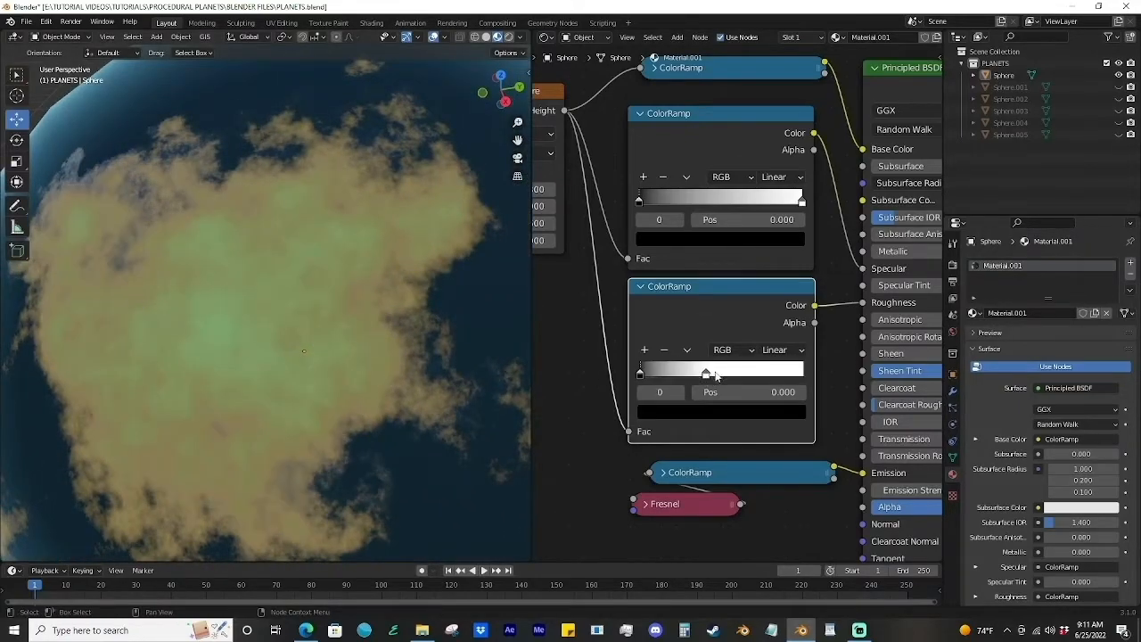
pyautogui.moveTo(712, 372); pyautogui.dragTo(683, 373)
pyautogui.scroll(-5, 361, 296)
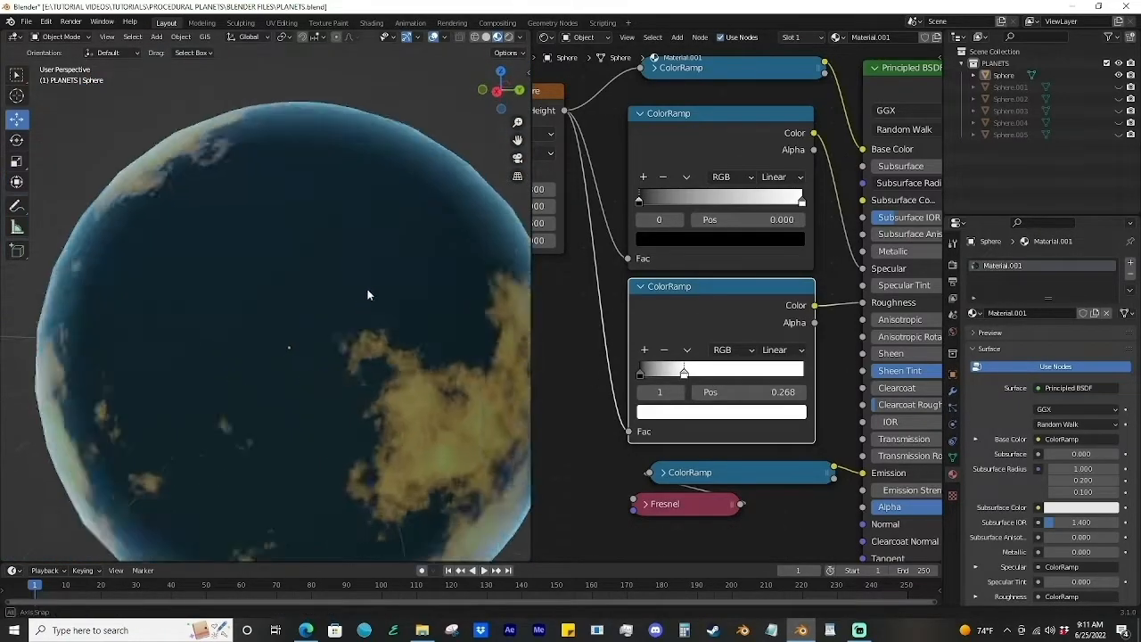
# Step: Reverse the specular ColorRamp so white sits at the start and black at about a third of the gradient
pyautogui.scroll(2, 350, 304)
pyautogui.moveTo(640, 205)
pyautogui.mouseDown()
pyautogui.moveTo(685, 208)
pyautogui.moveTo(638, 194)
pyautogui.mouseUp()
pyautogui.moveTo(638, 191); pyautogui.dragTo(696, 191)
pyautogui.moveTo(799, 191); pyautogui.dragTo(426, 195)
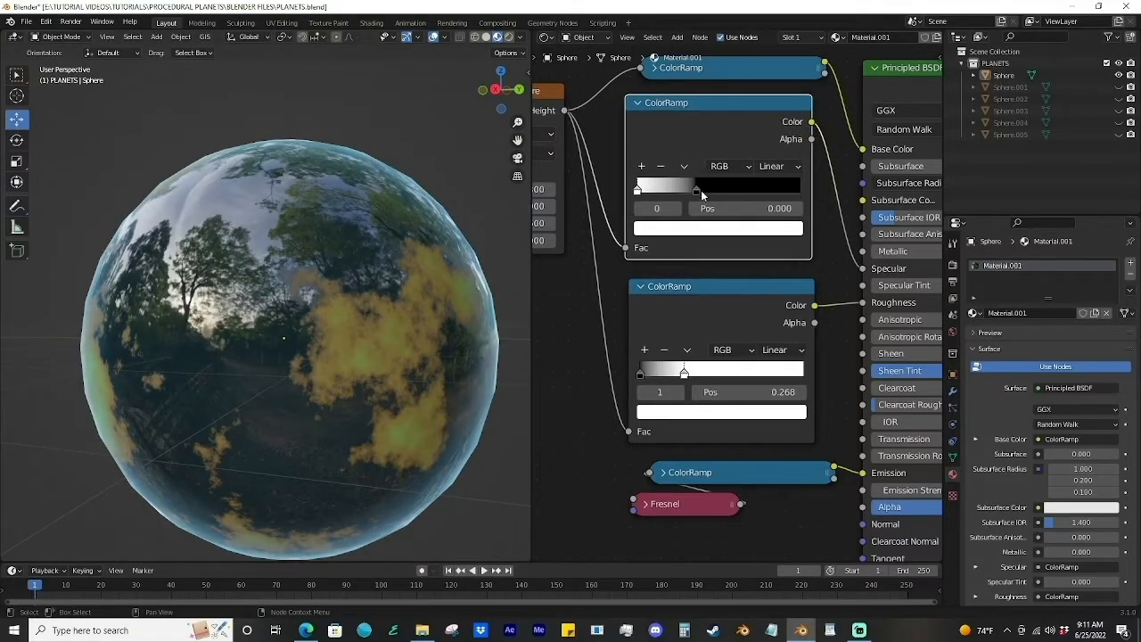
# Step: Adjust the stop colours of the specular and roughness ColorRamps and shift the roughness ramp's stop slightly
pyautogui.click(749, 228)
pyautogui.moveTo(696, 427); pyautogui.dragTo(624, 428)
pyautogui.click(637, 190)
pyautogui.click(695, 228)
pyautogui.click(640, 372)
pyautogui.click(695, 411)
pyautogui.moveTo(671, 372); pyautogui.dragTo(694, 372)
pyautogui.scroll(-2, 275, 205)
pyautogui.moveTo(276, 204); pyautogui.dragTo(240, 225, button='middle')
pyautogui.scroll(2, 237, 230)
pyautogui.moveTo(233, 232); pyautogui.dragTo(182, 258, button='middle')
pyautogui.scroll(-2, 375, 354)
# Step: Add a Bump node below the Fresnel setup and place a duplicate of the Musgrave Texture node beside it
pyautogui.moveTo(758, 438); pyautogui.dragTo(764, 354, button='middle')
pyautogui.scroll(-3, 748, 242)
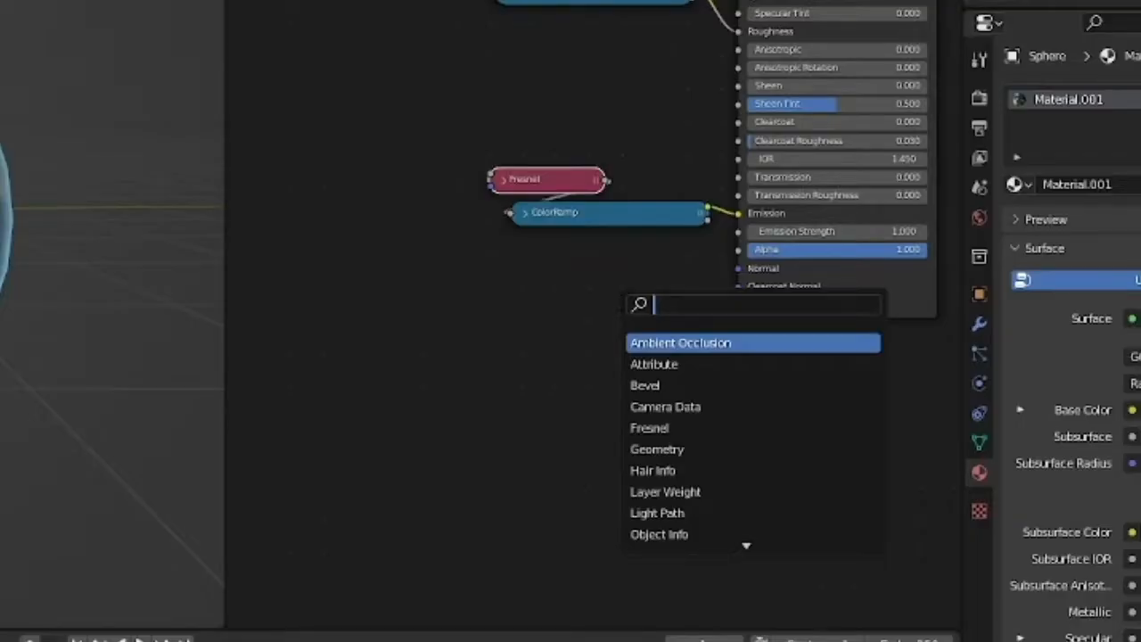
pyautogui.write('bump')
pyautogui.press('Return')
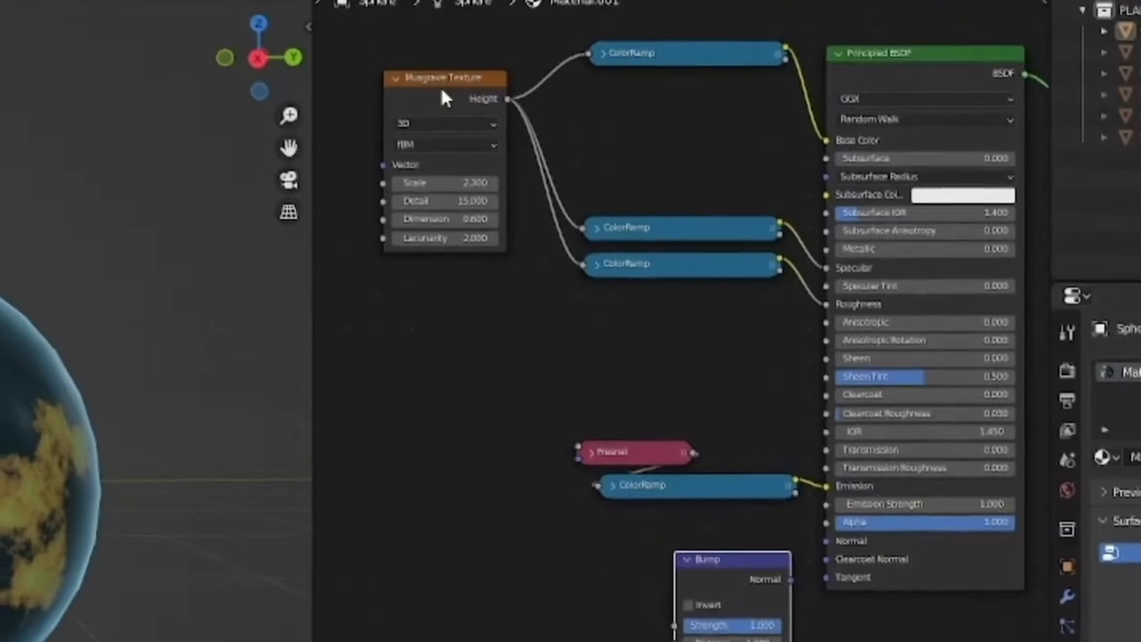
pyautogui.click(440, 86)
pyautogui.hotkey('shift', 'd')
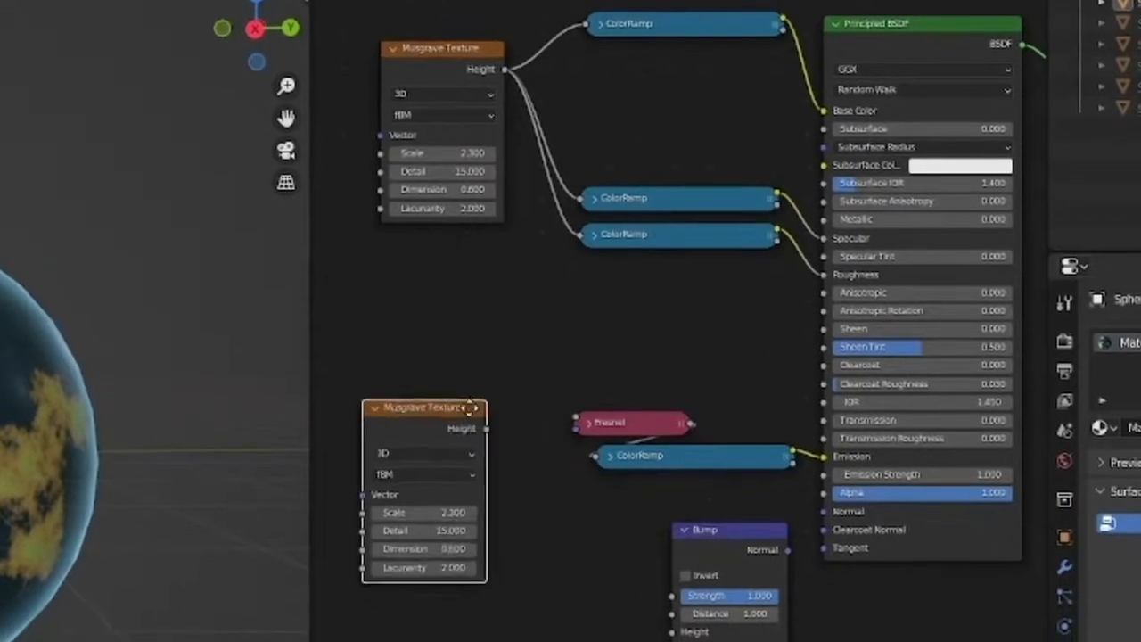
pyautogui.click(450, 428)
# Step: Connect the duplicated Musgrave height to the Bump node's Height and the Bump output to the shader's Normal
pyautogui.moveTo(475, 460); pyautogui.dragTo(661, 540)
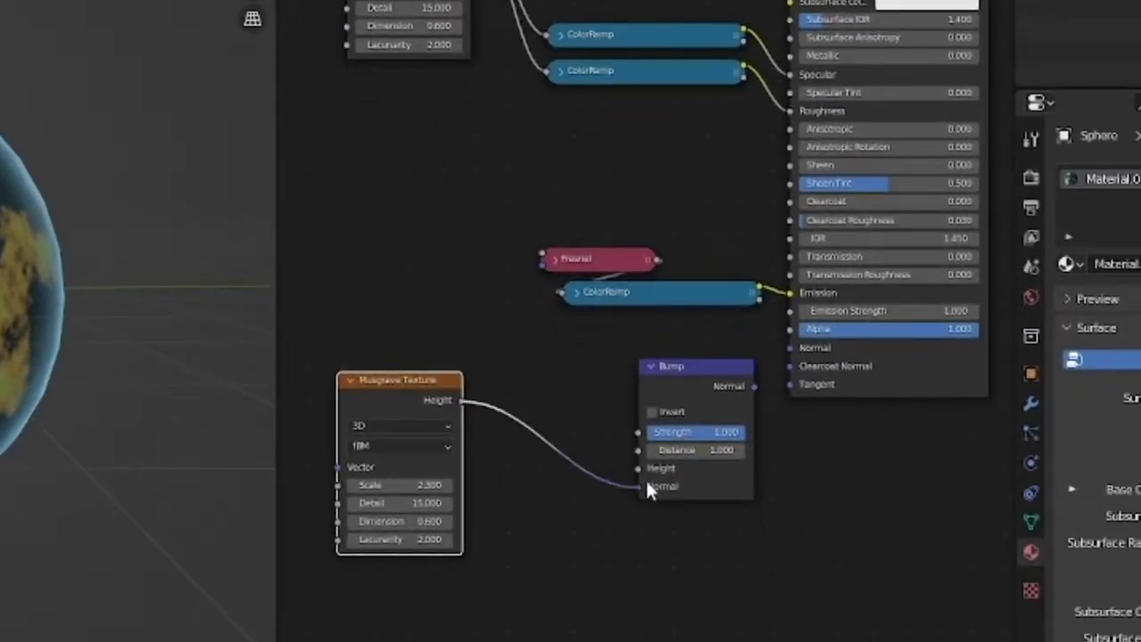
pyautogui.moveTo(647, 480); pyautogui.dragTo(645, 471)
pyautogui.moveTo(753, 386); pyautogui.dragTo(791, 348)
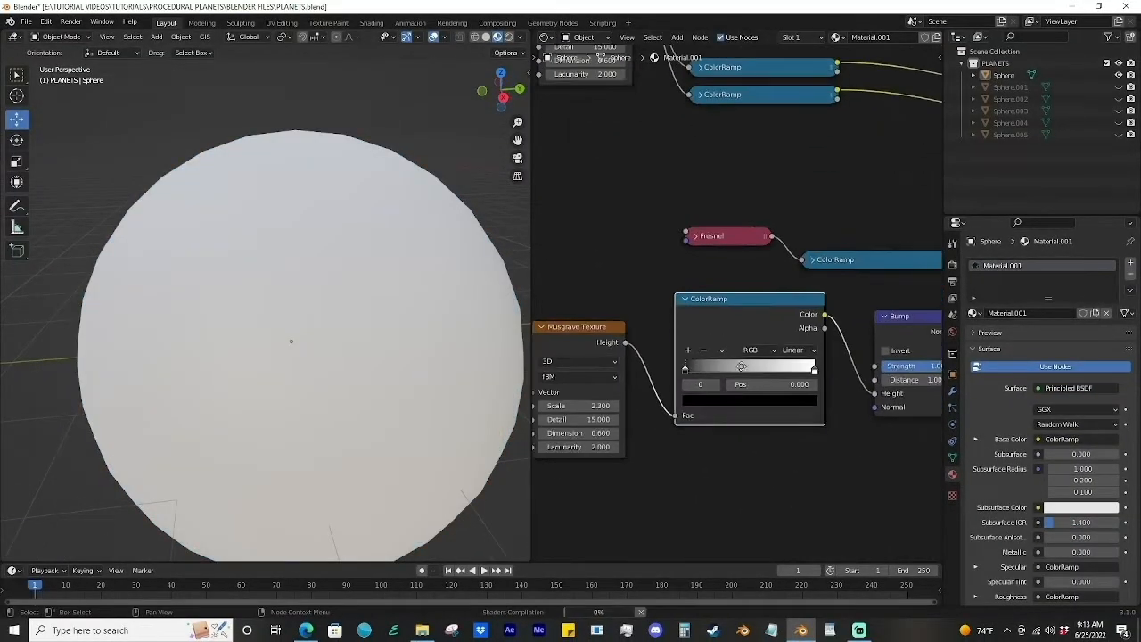
# Step: Move the bump ColorRamp's black stop inward and its white stop to 0.409, and reduce the Bump strength to about 0.39
pyautogui.moveTo(677, 351)
pyautogui.mouseDown()
pyautogui.moveTo(700, 352)
pyautogui.moveTo(691, 355)
pyautogui.mouseUp()
pyautogui.moveTo(803, 352); pyautogui.dragTo(728, 351)
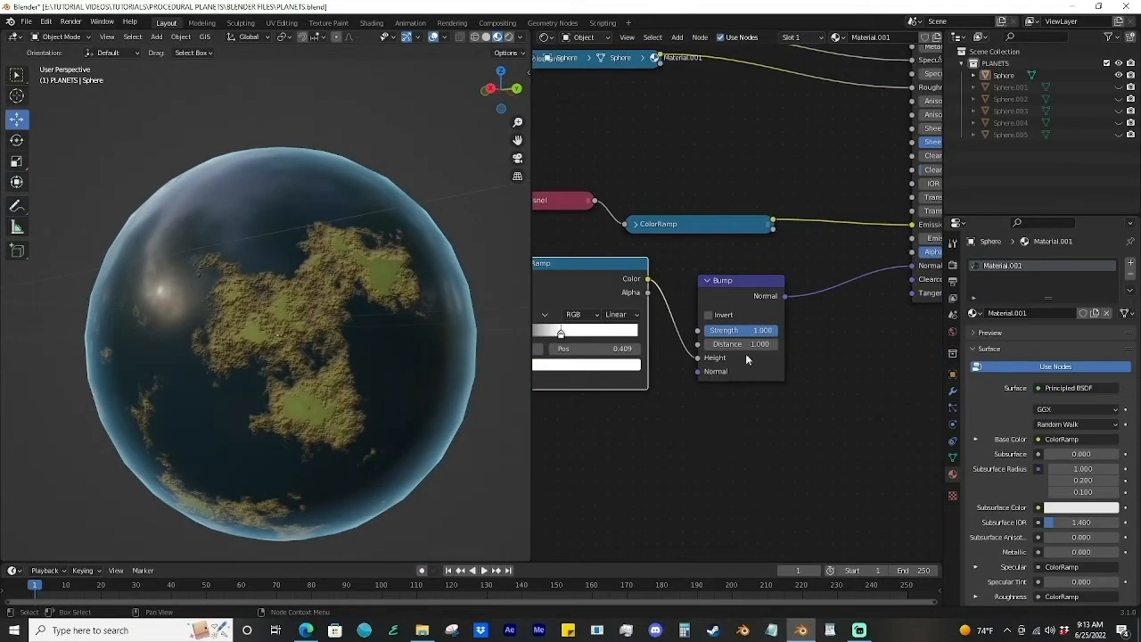
pyautogui.moveTo(757, 330); pyautogui.dragTo(740, 330)
pyautogui.moveTo(299, 267); pyautogui.dragTo(290, 275, button='middle')
pyautogui.scroll(-5, 329, 280)
pyautogui.scroll(4, 410, 303)
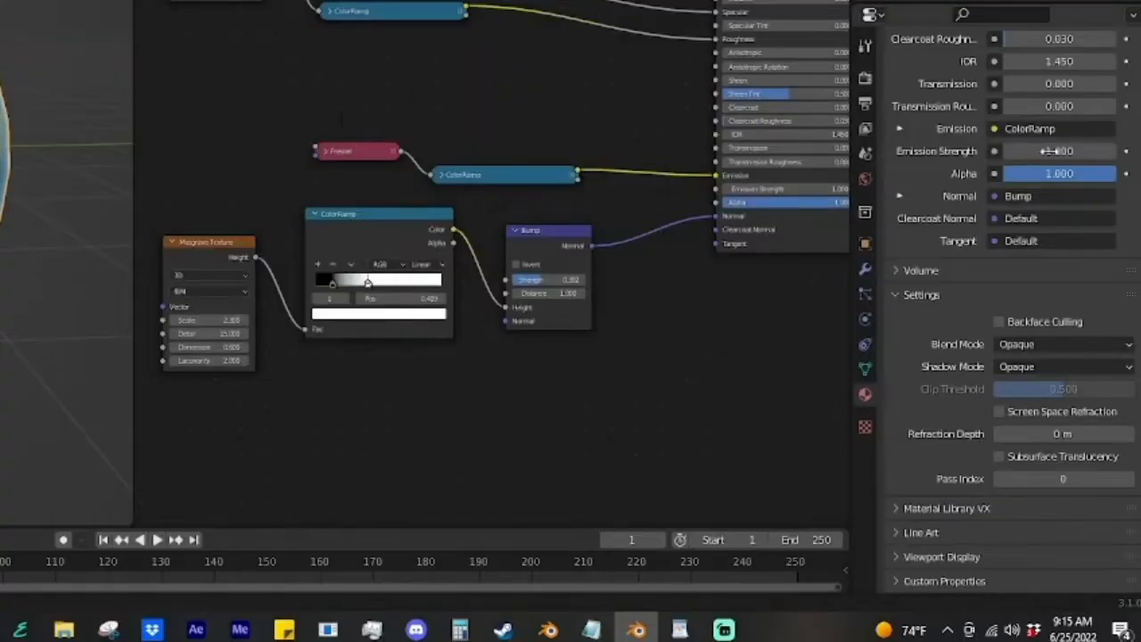
# Step: Name the material of the duplicated sphere Clouds
pyautogui.scroll(10, 1025, 312)
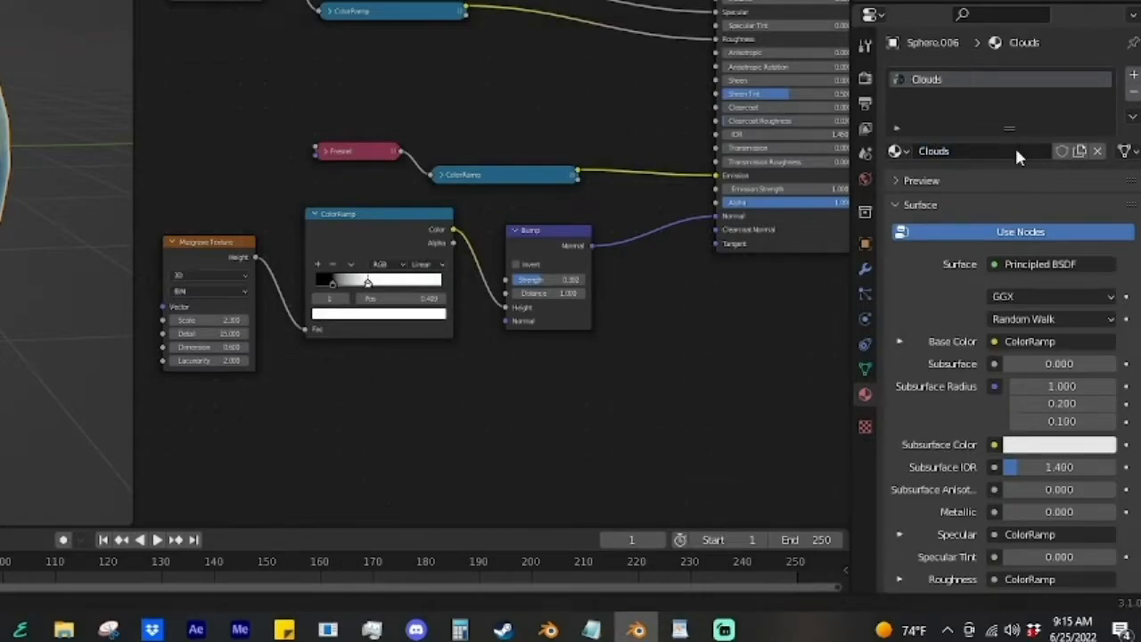
pyautogui.press('Return')
pyautogui.click(942, 78)
pyautogui.doubleClick(955, 436)
# Step: Delete the ColorRamp, Fresnel, Bump and upper Musgrave nodes from the Clouds material, keeping the lower Musgrave Texture
pyautogui.moveTo(784, 474); pyautogui.dragTo(607, 103)
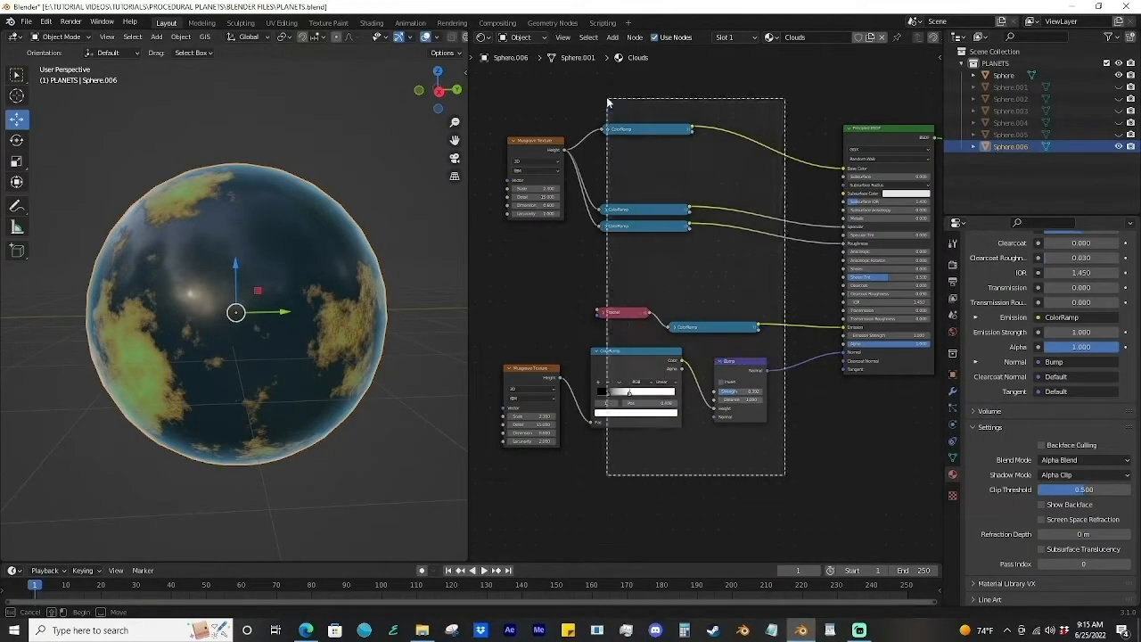
pyautogui.press('x')
pyautogui.click(548, 213)
pyautogui.press('x')
# Step: Reposition the remaining Musgrave Texture and add a ColorRamp node between it and the Principled BSDF
pyautogui.moveTo(535, 372); pyautogui.dragTo(602, 342)
pyautogui.scroll(6, 653, 341)
pyautogui.hotkey('shift', 'a')
pyautogui.write('scol')
pyautogui.press('Return')
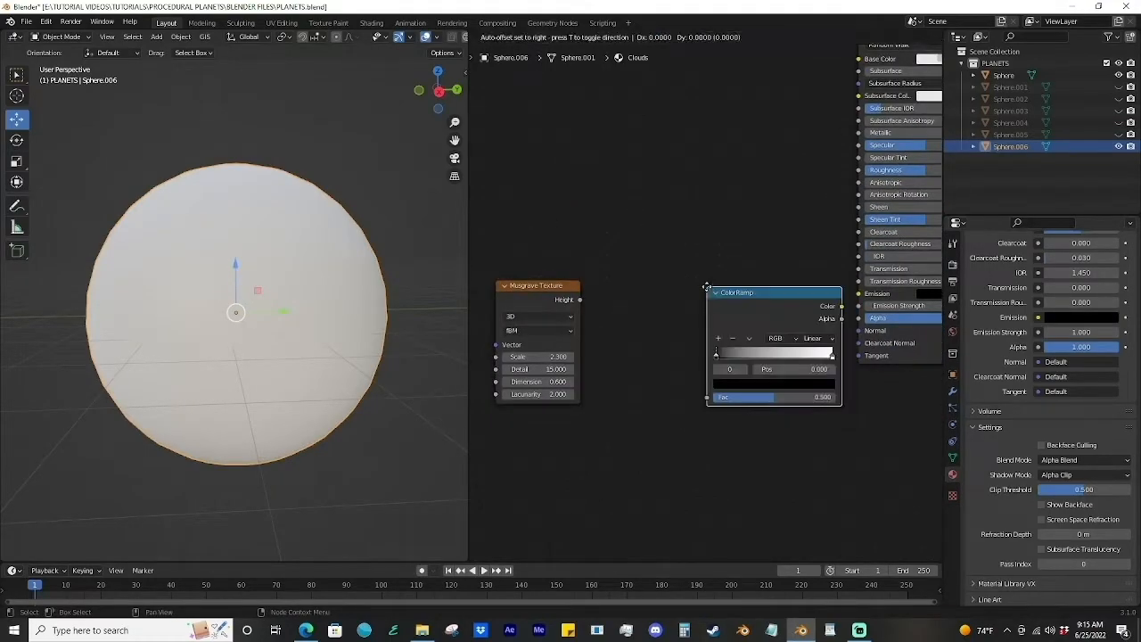
pyautogui.click(706, 287)
pyautogui.moveTo(707, 287); pyautogui.dragTo(633, 282, button='middle')
# Step: Connect the Musgrave height to the ColorRamp's Fac and the ramp's colour to the shader's Alpha
pyautogui.moveTo(494, 287); pyautogui.dragTo(558, 302)
pyautogui.moveTo(570, 310); pyautogui.dragTo(625, 391)
pyautogui.moveTo(784, 297); pyautogui.dragTo(784, 314)
pyautogui.moveTo(634, 429); pyautogui.dragTo(668, 435, button='middle')
# Step: Set the blend mode of the Clouds material to Alpha Blend
pyautogui.click(1080, 460)
pyautogui.click(1080, 474)
pyautogui.click(1065, 460)
pyautogui.click(1065, 511)
# Step: Move the cloud ColorRamp's black stop to position 0.291
pyautogui.scroll(1, 498, 386)
pyautogui.moveTo(718, 349); pyautogui.dragTo(762, 372)
pyautogui.click(414, 223)
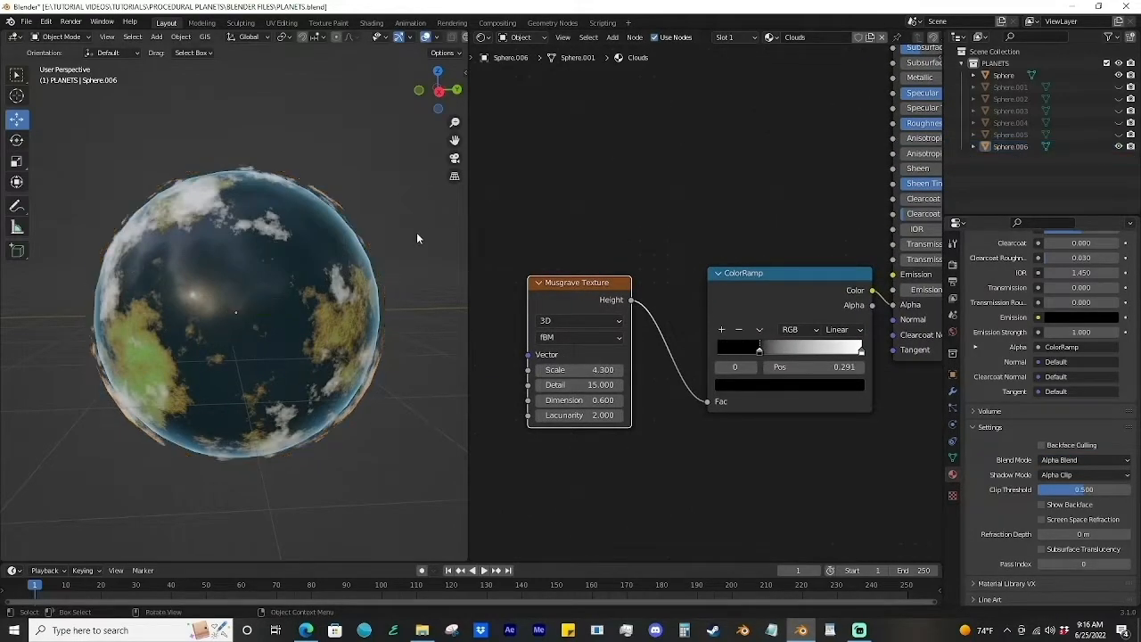
# Step: Reselect the cloud sphere and rescale it to fit the planet's surface
pyautogui.hotkey('ctrl', 'z')
pyautogui.press('s')
pyautogui.click(405, 219)
pyautogui.click(405, 220)
pyautogui.moveTo(406, 219); pyautogui.dragTo(372, 177, button='middle')
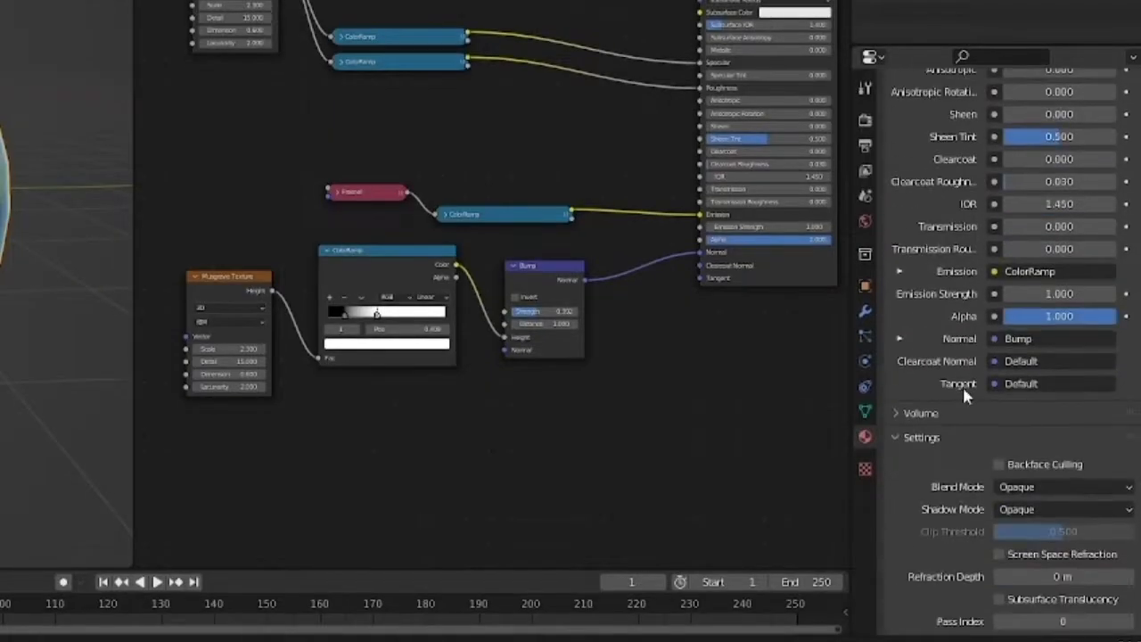
# Step: Set the material's Blend Mode to Alpha Blend and its Shadow Mode to Alpha Clip
pyautogui.scroll(-3, 1031, 441)
pyautogui.click(1043, 460)
pyautogui.click(1014, 513)
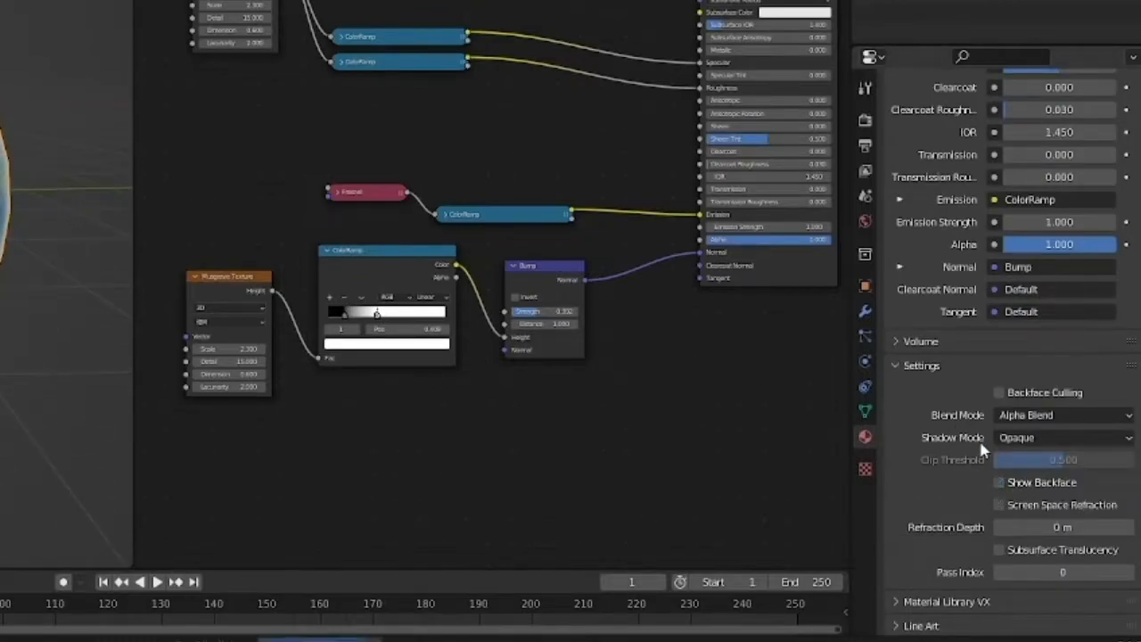
pyautogui.click(1035, 434)
pyautogui.click(1034, 490)
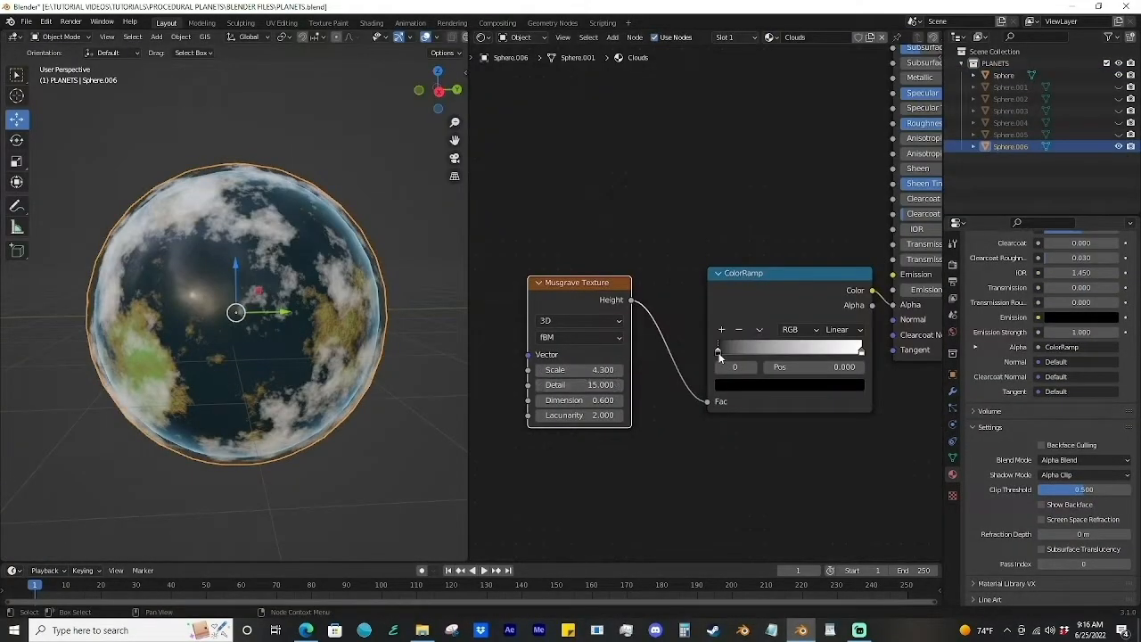
# Step: Select the cloud shell and scale it to sit closely around the planet
pyautogui.click(408, 237)
pyautogui.click(365, 239)
pyautogui.press('s')
pyautogui.click(403, 219)
pyautogui.click(401, 219)
# Step: Select the planet and cloud spheres and join them into one object
pyautogui.moveTo(399, 220); pyautogui.dragTo(387, 403, button='middle')
pyautogui.scroll(-1, 351, 196)
pyautogui.scroll(-1, 387, 404)
pyautogui.press('a')
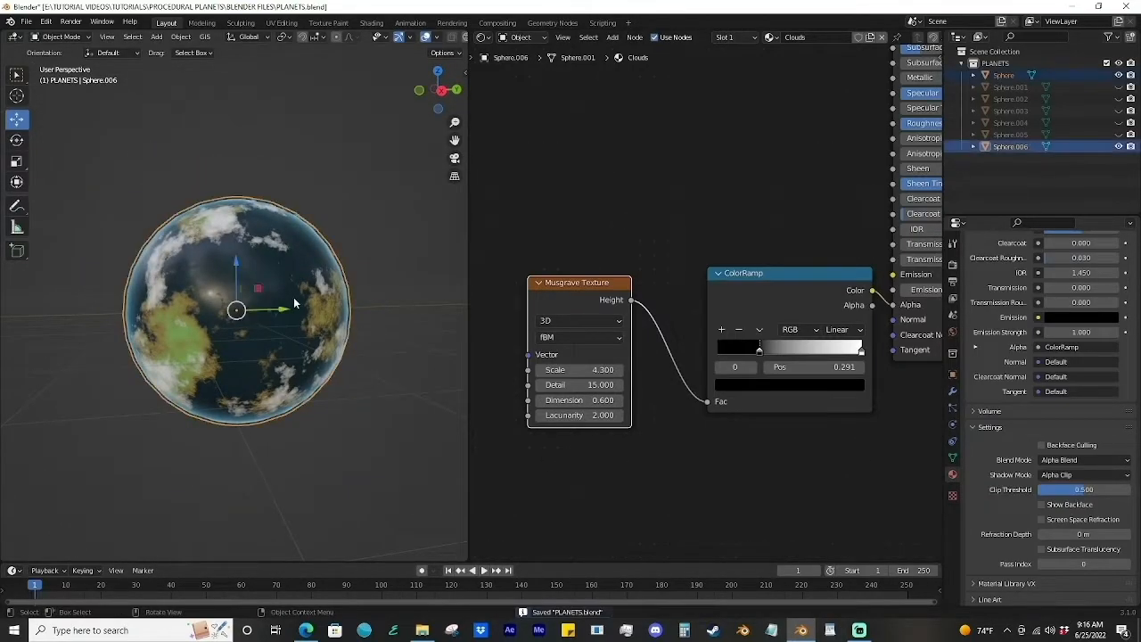
pyautogui.hotkey('ctrl', 'j')
pyautogui.click(392, 294)
pyautogui.moveTo(392, 295); pyautogui.dragTo(369, 294, button='middle')
# Step: Rename the joined planet object 1 EARTH
pyautogui.doubleClick(1009, 135)
pyautogui.write('EARTH')
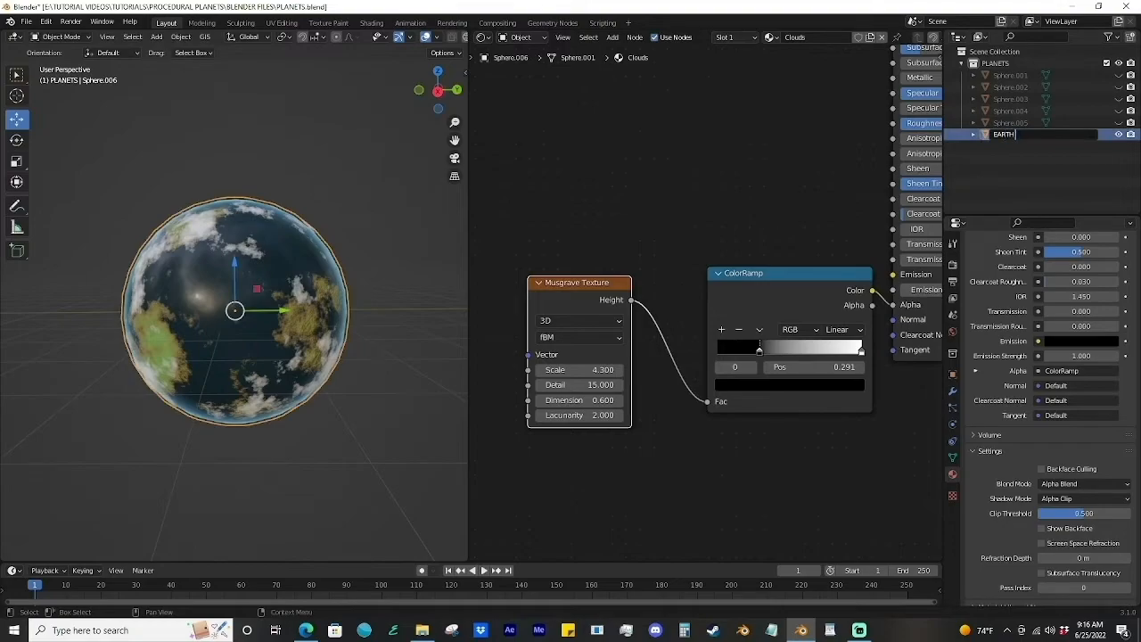
pyautogui.write('1')
pyautogui.press('Return')
pyautogui.moveTo(461, 34); pyautogui.dragTo(575, 159)
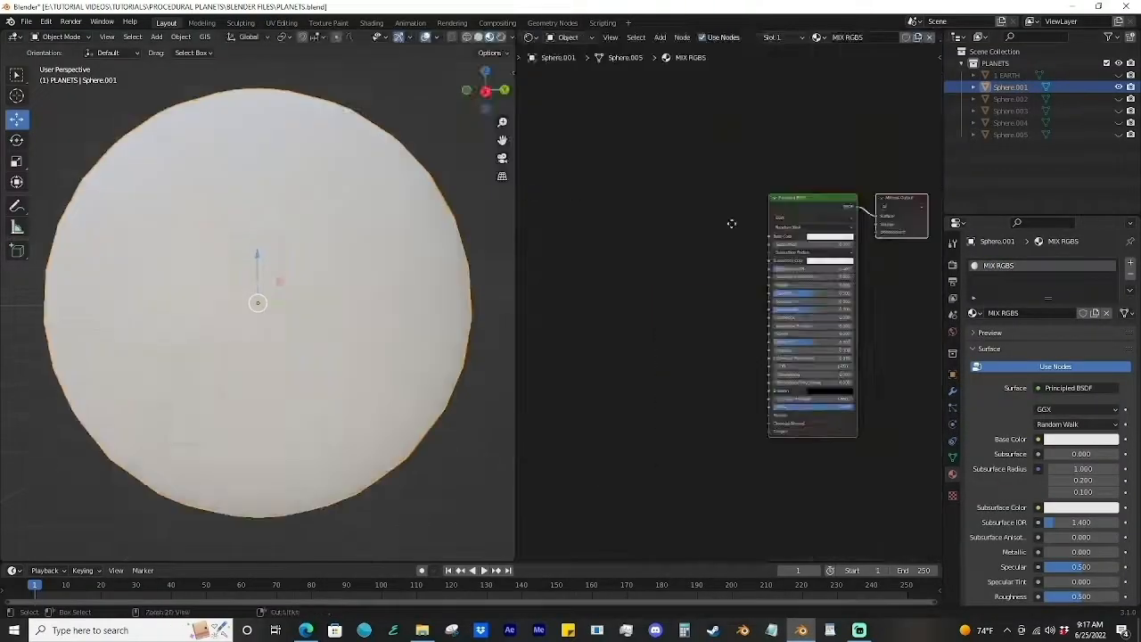
# Step: Add a Musgrave Texture node to the MIX RGBS material and place a duplicate below it
pyautogui.hotkey('shift', 'a')
pyautogui.write('mus')
pyautogui.press('Return')
pyautogui.click(348, 97)
pyautogui.scroll(-3, 481, 133)
pyautogui.moveTo(508, 174); pyautogui.dragTo(460, 166)
pyautogui.hotkey('shift', 'd')
pyautogui.click(456, 305)
# Step: Add a ColorRamp node beside the upper Musgrave Texture and place a duplicate beside the lower one
pyautogui.hotkey('shift', 'a')
pyautogui.write('col')
pyautogui.press('Return')
pyautogui.click(530, 145)
pyautogui.hotkey('shift', 'd')
pyautogui.click(548, 298)
# Step: Add a MixRGB node before the Principled BSDF and space out the texture, ramp and mix nodes
pyautogui.hotkey('shift', 'a')
pyautogui.write('mix')
pyautogui.press('Return')
pyautogui.click(695, 195)
pyautogui.moveTo(652, 448); pyautogui.dragTo(364, 142)
pyautogui.moveTo(445, 151); pyautogui.dragTo(359, 178)
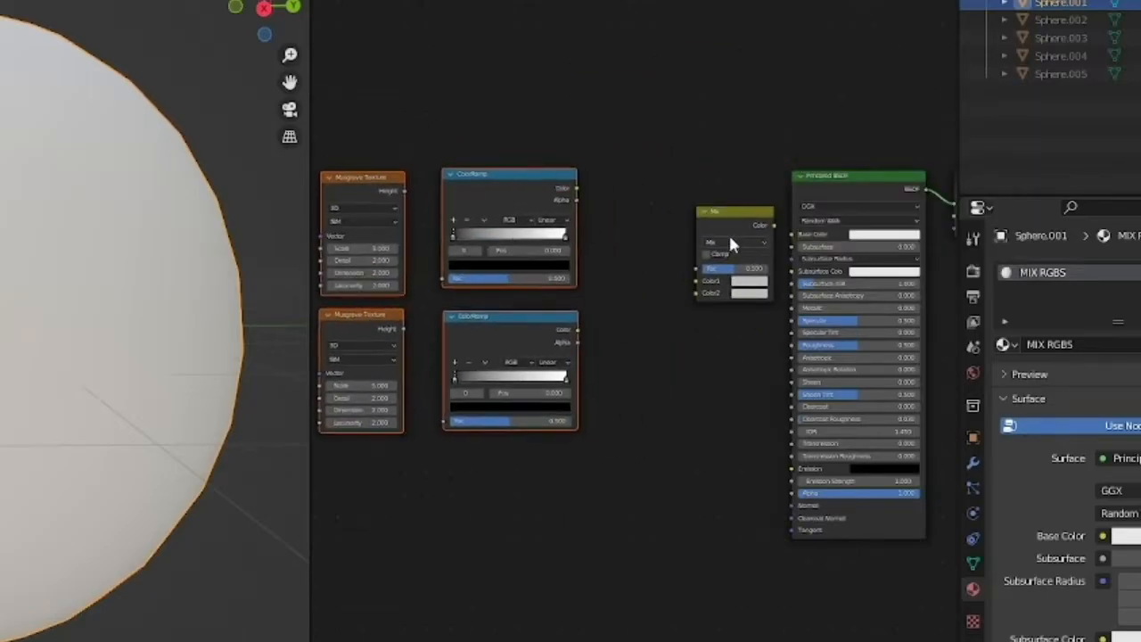
pyautogui.moveTo(727, 233); pyautogui.dragTo(677, 206)
# Step: Add a Voronoi Texture node above the Musgrave nodes and place a duplicated ColorRamp beside it
pyautogui.hotkey('shift', 'a')
pyautogui.write('vor')
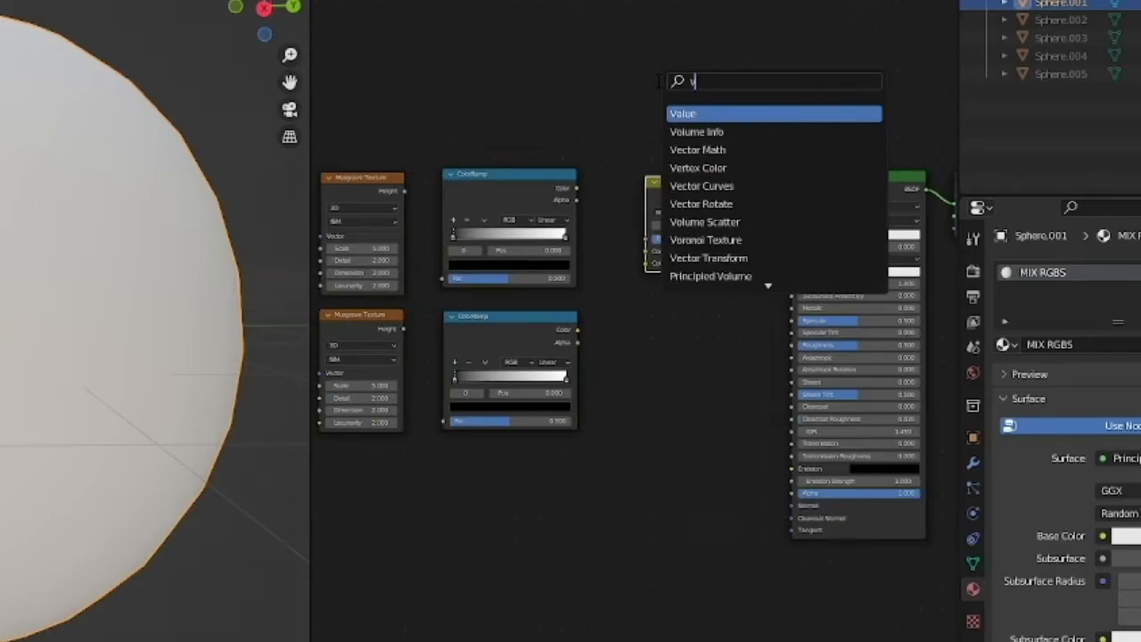
pyautogui.press('Return')
pyautogui.click(495, 60)
pyautogui.moveTo(520, 218); pyautogui.dragTo(611, 229, button='middle')
pyautogui.click(611, 229)
pyautogui.hotkey('shift', 'd')
pyautogui.click(659, 99)
# Step: Connect the Voronoi distance and both Musgrave heights to the Fac inputs of their neighbouring ColorRamps
pyautogui.moveTo(584, 178); pyautogui.dragTo(657, 78)
pyautogui.moveTo(657, 78); pyautogui.dragTo(575, 82)
pyautogui.click(760, 64)
pyautogui.scroll(2, 657, 235)
pyautogui.moveTo(534, 134); pyautogui.dragTo(597, 220, button='middle')
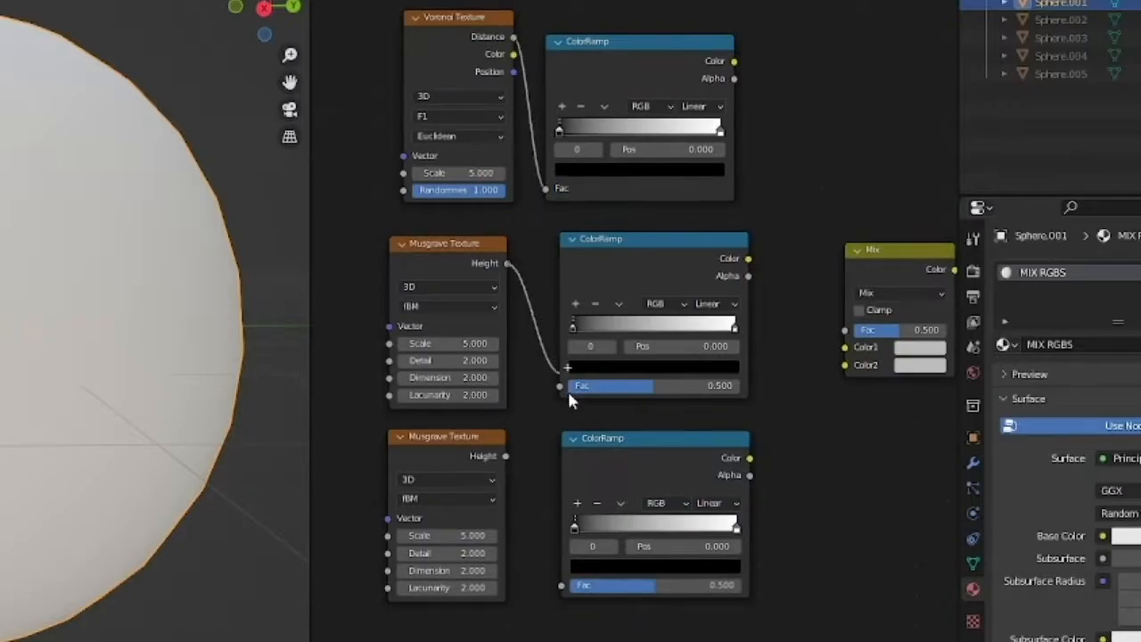
pyautogui.moveTo(558, 596); pyautogui.dragTo(560, 588)
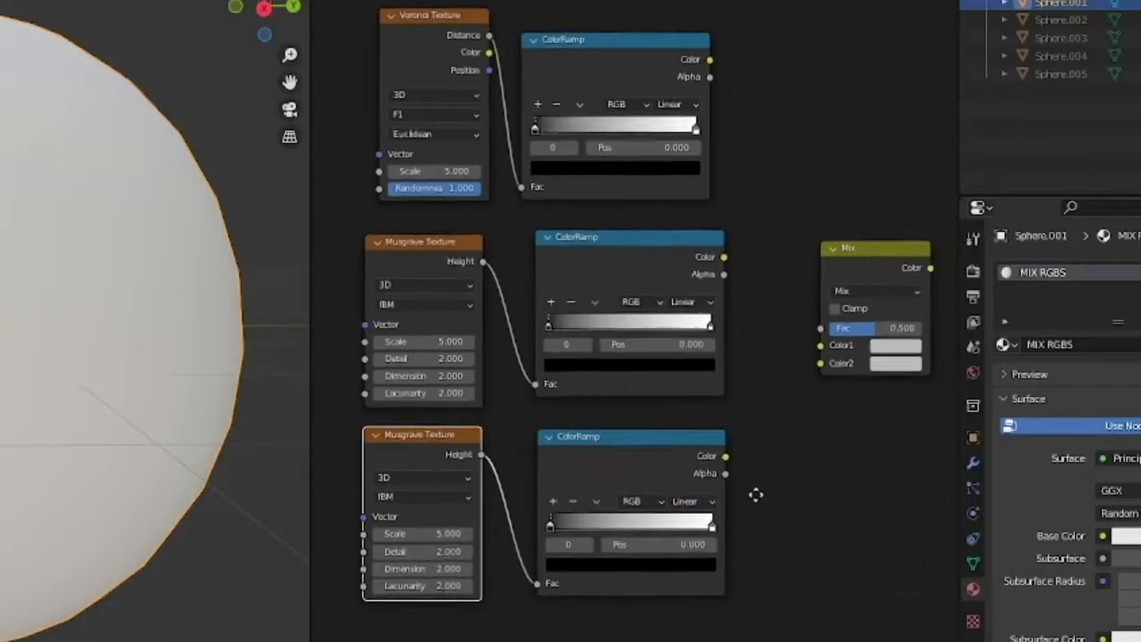
# Step: Connect the Musgrave ramps to the Mix node's Color1 and Color2, the Voronoi ramp to its Fac, and the Mix output to Base Color
pyautogui.moveTo(717, 256); pyautogui.dragTo(751, 292)
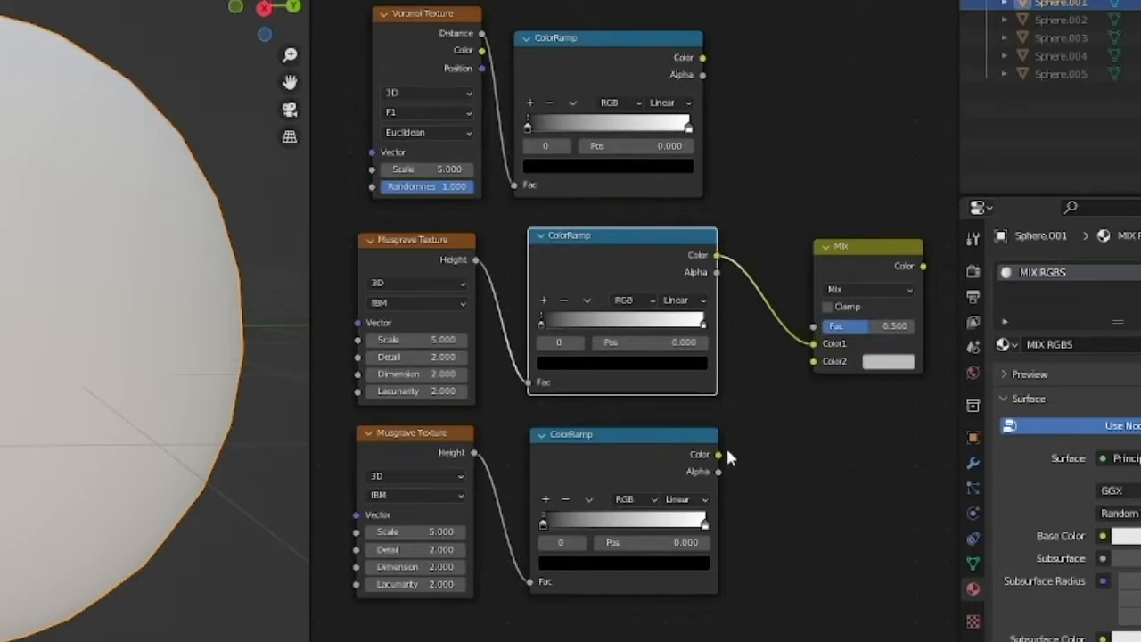
pyautogui.click(702, 73)
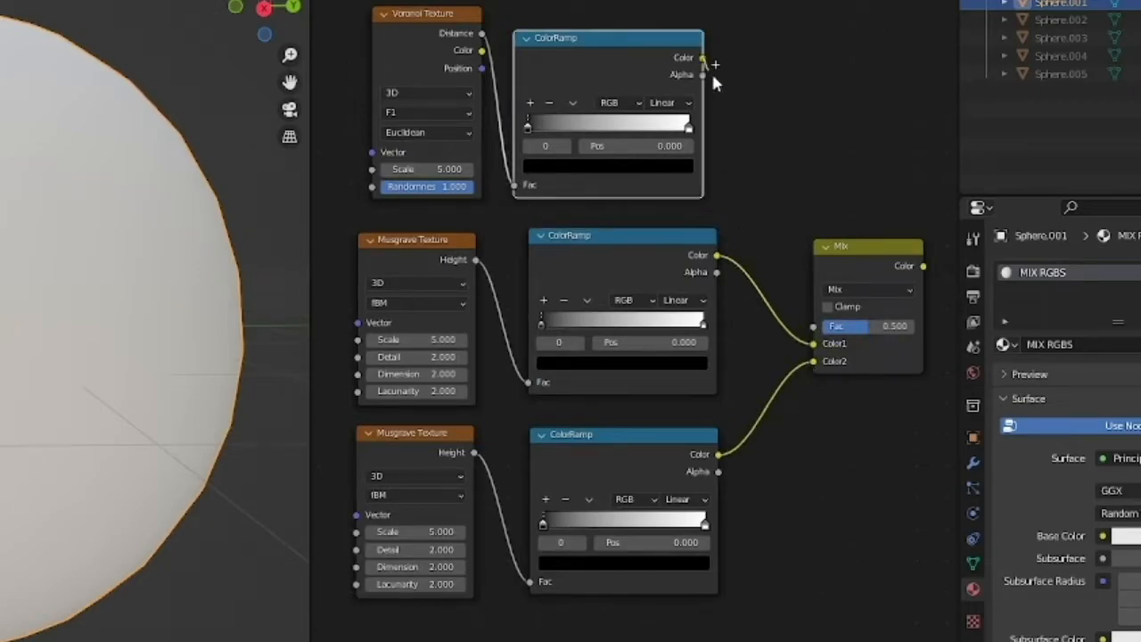
pyautogui.moveTo(810, 334); pyautogui.dragTo(812, 330)
pyautogui.moveTo(855, 391); pyautogui.dragTo(640, 363, button='middle')
pyautogui.moveTo(709, 238); pyautogui.dragTo(803, 293)
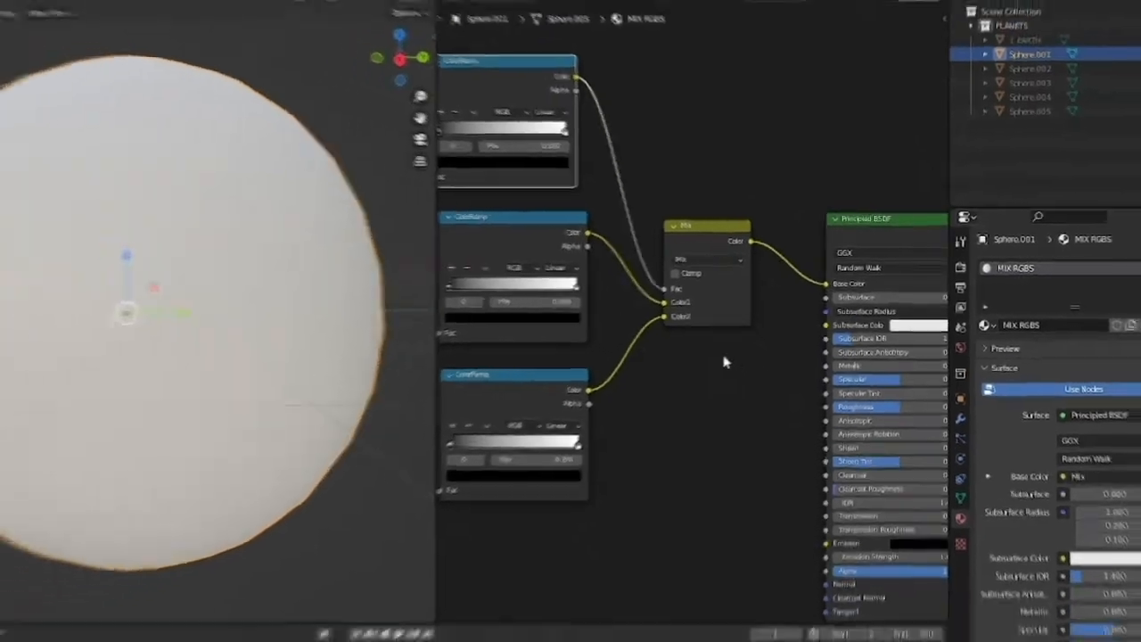
# Step: Set the upper Musgrave to scale 6, detail 13.1, dimension 1.3, and the lower one to scale 1.2, detail 4.8, dimension 0
pyautogui.scroll(-1, 723, 361)
pyautogui.moveTo(723, 361); pyautogui.dragTo(876, 361, button='middle')
pyautogui.moveTo(604, 294); pyautogui.dragTo(634, 295)
pyautogui.moveTo(599, 410); pyautogui.dragTo(586, 409)
pyautogui.scroll(-3, 309, 227)
pyautogui.scroll(2, 409, 230)
pyautogui.moveTo(599, 305); pyautogui.dragTo(581, 305)
pyautogui.moveTo(599, 420)
pyautogui.mouseDown()
pyautogui.moveTo(591, 431)
pyautogui.moveTo(626, 419)
pyautogui.moveTo(579, 410)
pyautogui.moveTo(599, 410)
pyautogui.mouseUp()
pyautogui.moveTo(599, 294); pyautogui.dragTo(574, 295)
# Step: Set the Voronoi scale to 8.7 and move its ColorRamp's black stop inward
pyautogui.moveTo(603, 191); pyautogui.dragTo(637, 191)
pyautogui.moveTo(666, 165); pyautogui.dragTo(708, 167)
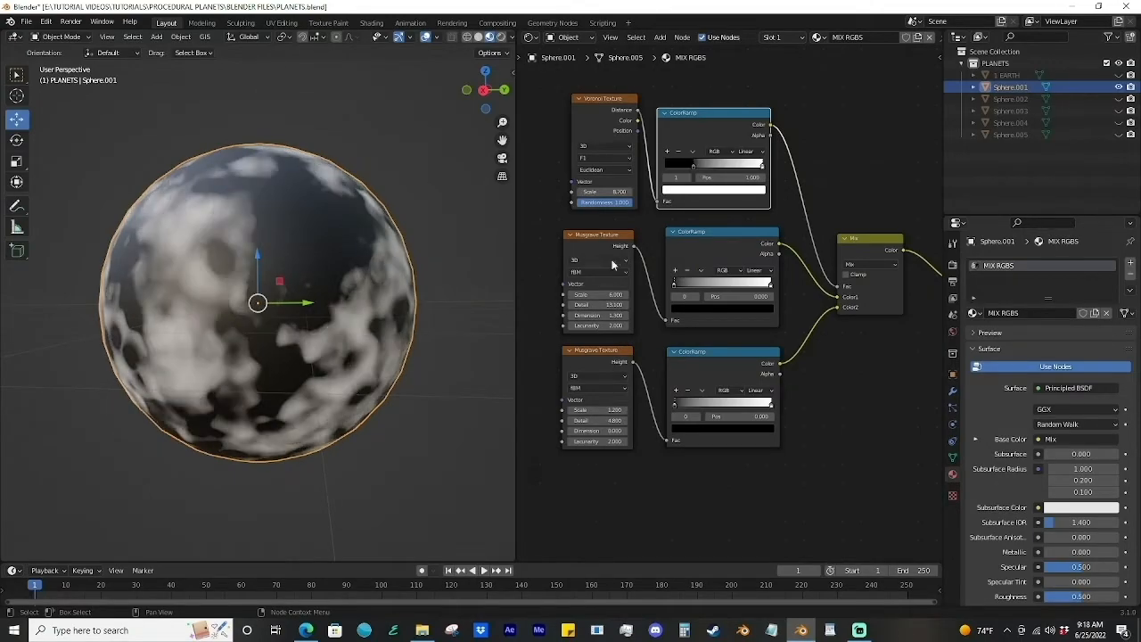
# Step: Color the upper Musgrave's ramp from dark blue at the first stop to light cyan at the last stop
pyautogui.scroll(2, 713, 335)
pyautogui.click(672, 303)
pyautogui.moveTo(758, 214); pyautogui.dragTo(722, 158)
pyautogui.click(781, 274)
pyautogui.click(759, 303)
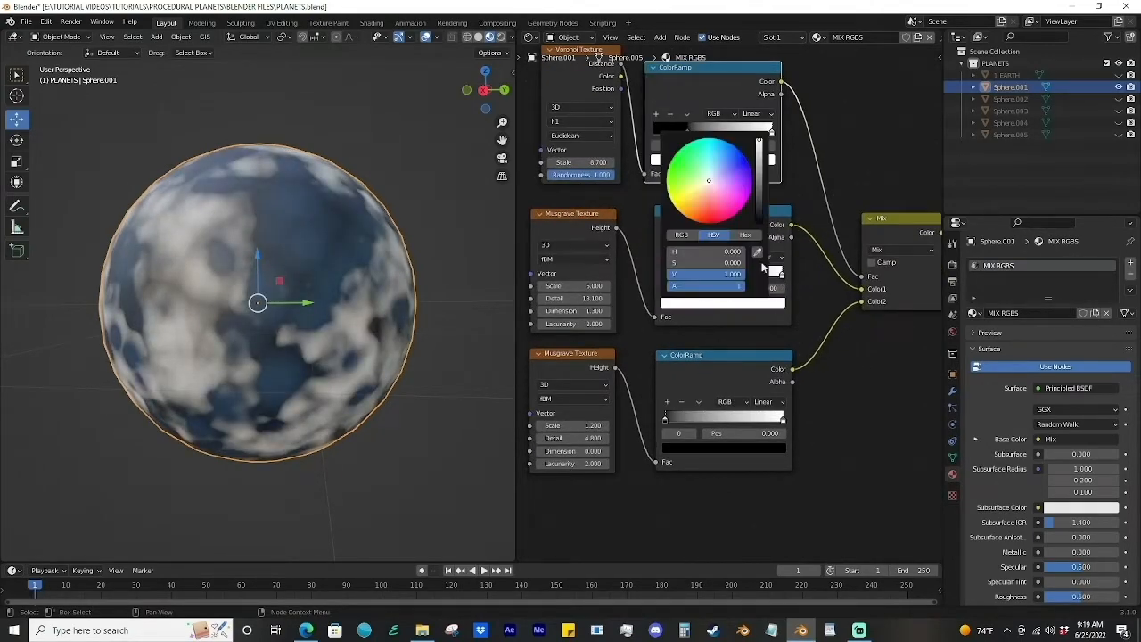
pyautogui.click(709, 161)
# Step: Color the lower Musgrave's ramp from dark teal at the first stop to purple at the last stop
pyautogui.click(691, 449)
pyautogui.moveTo(759, 354); pyautogui.dragTo(761, 316)
pyautogui.click(719, 296)
pyautogui.click(782, 419)
pyautogui.click(748, 448)
pyautogui.click(734, 312)
pyautogui.click(730, 329)
pyautogui.scroll(-2, 446, 224)
pyautogui.scroll(1, 445, 223)
pyautogui.click(446, 224)
# Step: Set the Voronoi scale to 5.4 and move its ColorRamp's black stop back to position 0
pyautogui.moveTo(581, 162); pyautogui.dragTo(551, 162)
pyautogui.moveTo(687, 133); pyautogui.dragTo(651, 133)
pyautogui.scroll(1, 412, 292)
# Step: Set the upper Musgrave's scale to 4 and the lower Musgrave's scale to -0.6, and raise the lower one's dimension
pyautogui.moveTo(580, 285); pyautogui.dragTo(562, 285)
pyautogui.moveTo(780, 274)
pyautogui.mouseDown()
pyautogui.moveTo(709, 280)
pyautogui.moveTo(739, 294)
pyautogui.moveTo(784, 289)
pyautogui.mouseUp()
pyautogui.moveTo(665, 419); pyautogui.dragTo(671, 421)
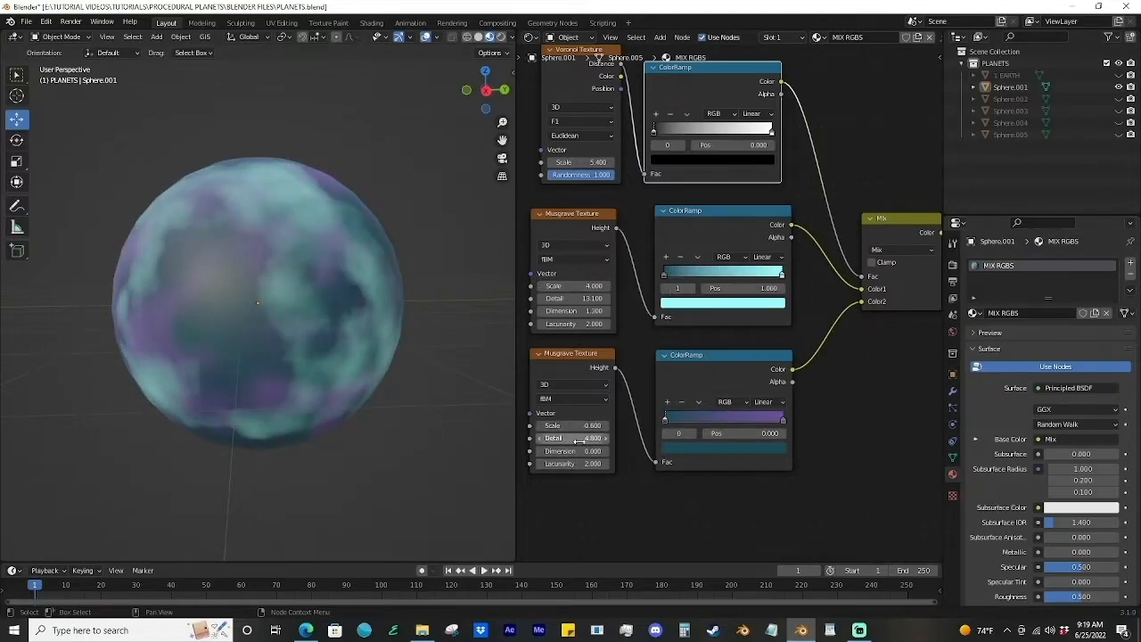
pyautogui.moveTo(580, 450); pyautogui.dragTo(599, 450)
pyautogui.scroll(1, 340, 301)
pyautogui.scroll(-2, 340, 301)
pyautogui.moveTo(347, 307)
pyautogui.mouseDown(button='middle')
pyautogui.moveTo(389, 328)
pyautogui.moveTo(472, 335)
pyautogui.mouseUp(button='middle')
# Step: Connect the Mix node's color output to the Principled BSDF's Roughness and add a ColorRamp between them
pyautogui.scroll(-2, 862, 406)
pyautogui.moveTo(862, 406); pyautogui.dragTo(750, 389, button='middle')
pyautogui.moveTo(767, 237); pyautogui.dragTo(816, 344)
pyautogui.hotkey('shift', 'a')
pyautogui.click(739, 378)
pyautogui.write('colo')
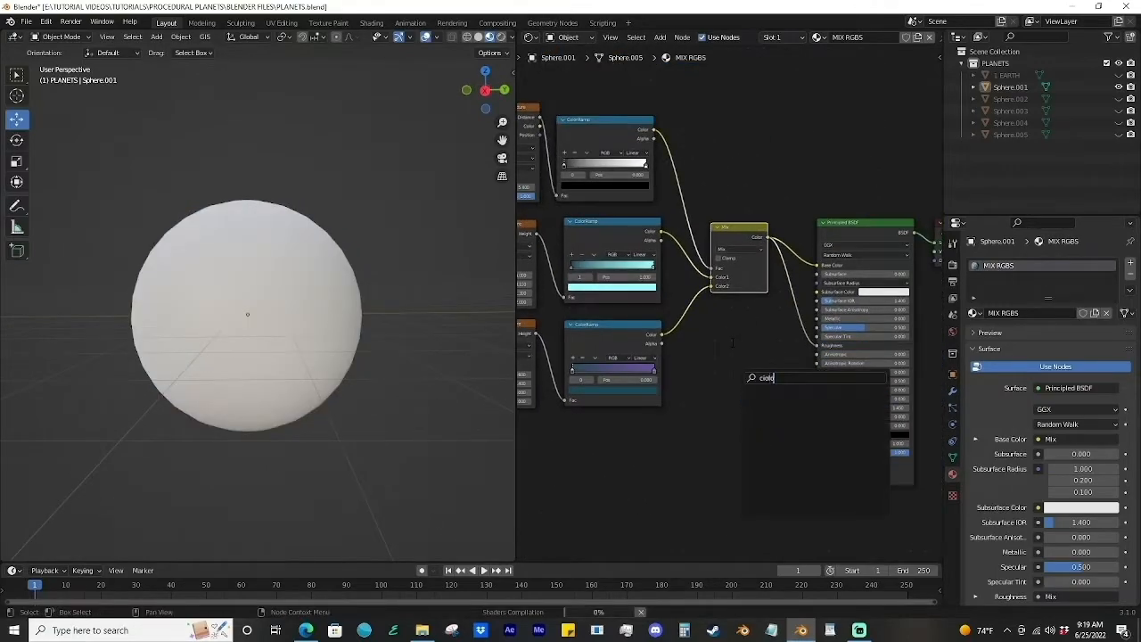
pyautogui.press('Return')
pyautogui.click(768, 356)
pyautogui.moveTo(825, 430)
pyautogui.mouseDown(button='middle')
pyautogui.moveTo(699, 318)
pyautogui.moveTo(633, 307)
pyautogui.mouseUp(button='middle')
pyautogui.scroll(4, 700, 323)
pyautogui.moveTo(741, 278); pyautogui.dragTo(634, 287)
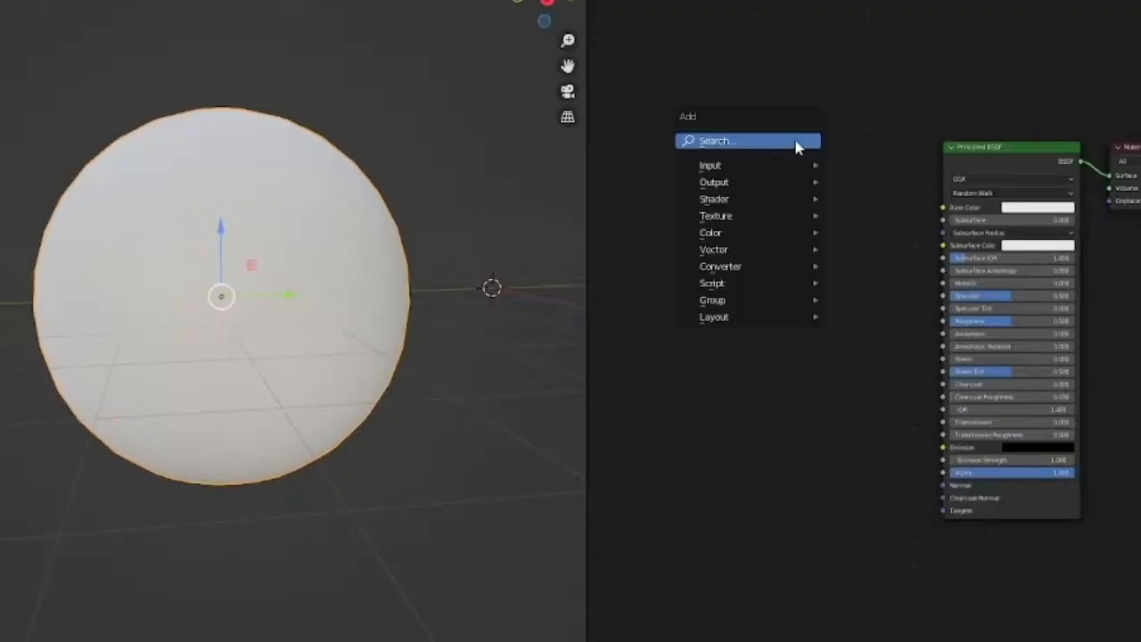
# Step: Add a Magic Texture node beside the Principled BSDF in the gas planet's material
pyautogui.write('ma')
pyautogui.click(840, 309)
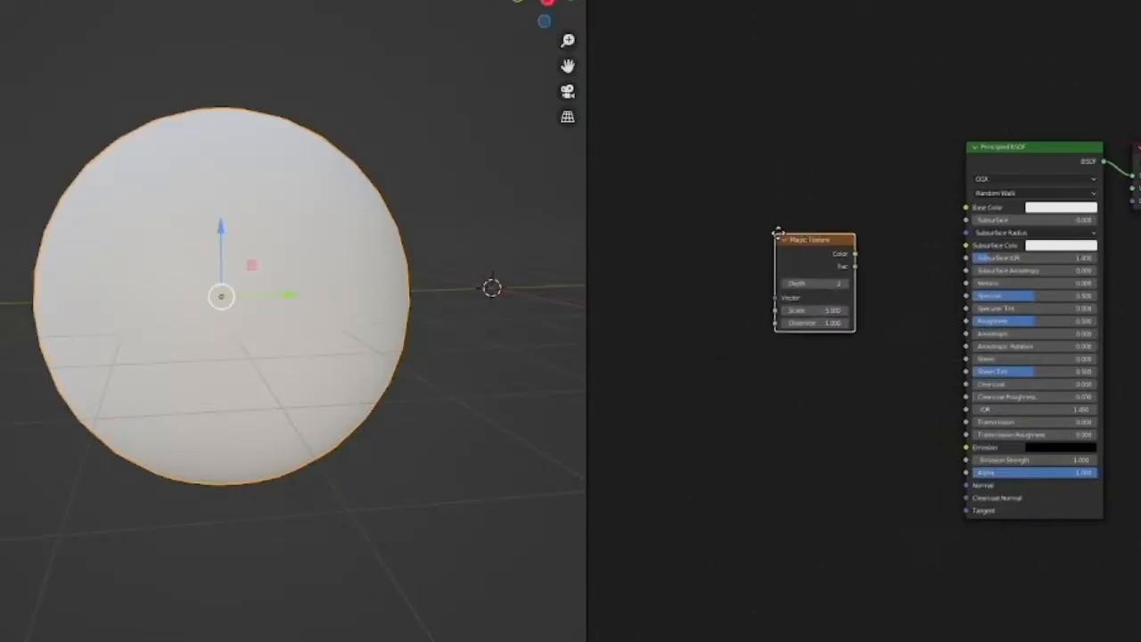
pyautogui.click(666, 146)
# Step: Add a ColorRamp and connect the Magic Texture's color through its Fac to the Principled BSDF's Base Color
pyautogui.hotkey('shift', 'a')
pyautogui.click(847, 122)
pyautogui.write('col')
pyautogui.press('Return')
pyautogui.click(771, 118)
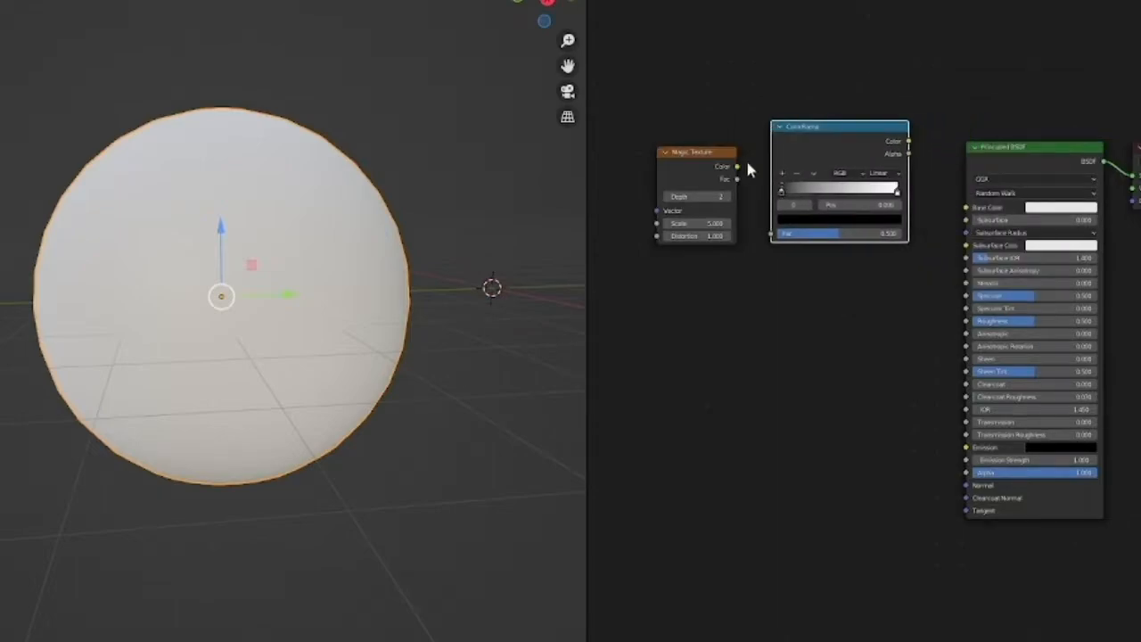
pyautogui.moveTo(908, 140); pyautogui.dragTo(962, 225)
pyautogui.moveTo(768, 234); pyautogui.dragTo(736, 165)
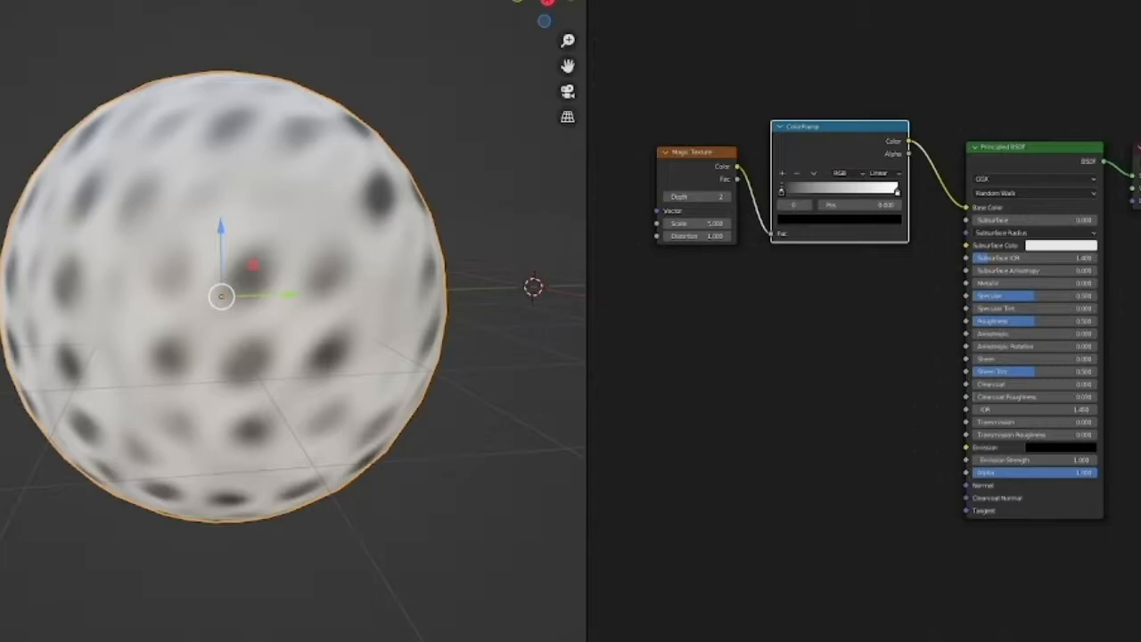
# Step: Set the Magic Texture's depth to 10, scale to 1 and distortion to 1.6
pyautogui.moveTo(752, 320); pyautogui.dragTo(929, 434, button='middle')
pyautogui.scroll(4, 929, 435)
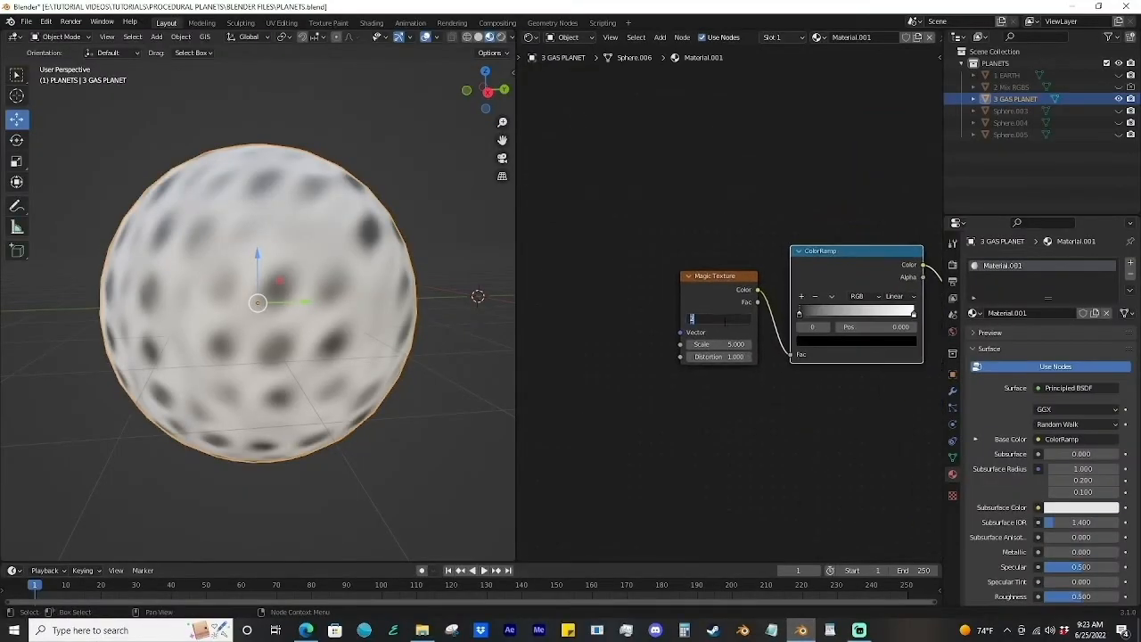
pyautogui.write('10')
pyautogui.press('Return')
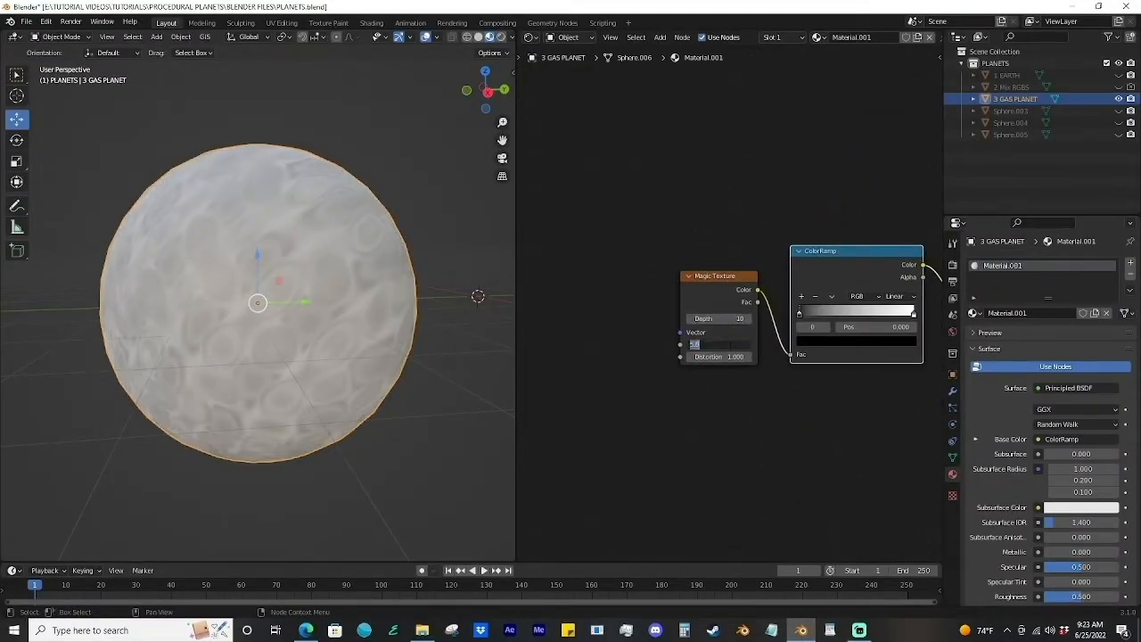
pyautogui.write('1')
pyautogui.press('Return')
pyautogui.write('1')
pyautogui.press('Return')
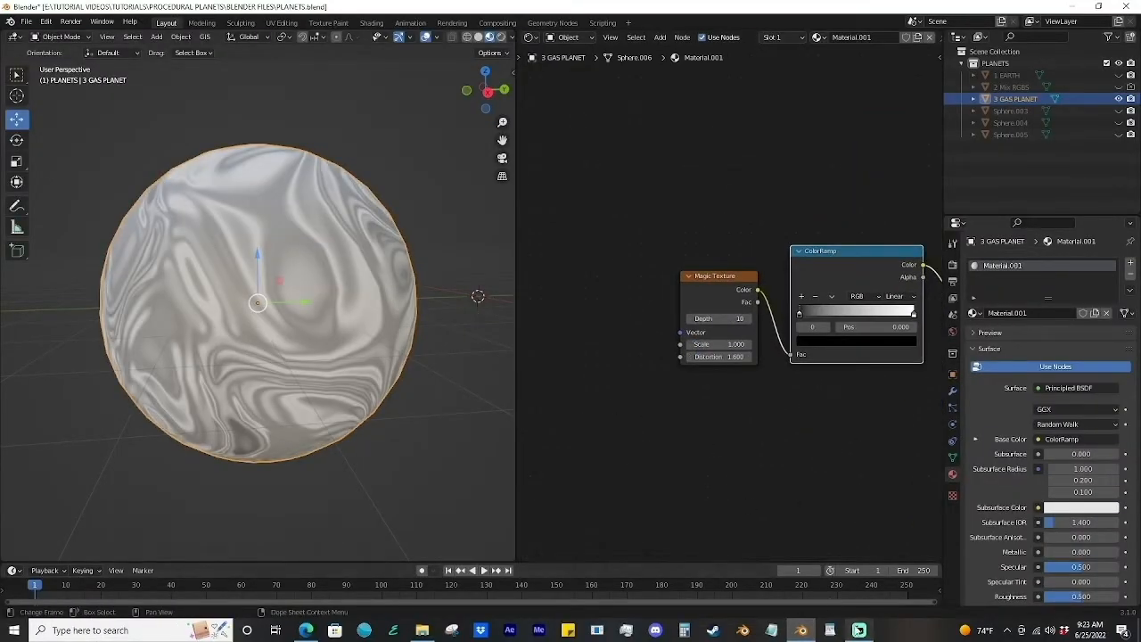
# Step: Add a Subdivision Surface modifier to the gas planet with a viewport level of 2
pyautogui.scroll(3, 395, 306)
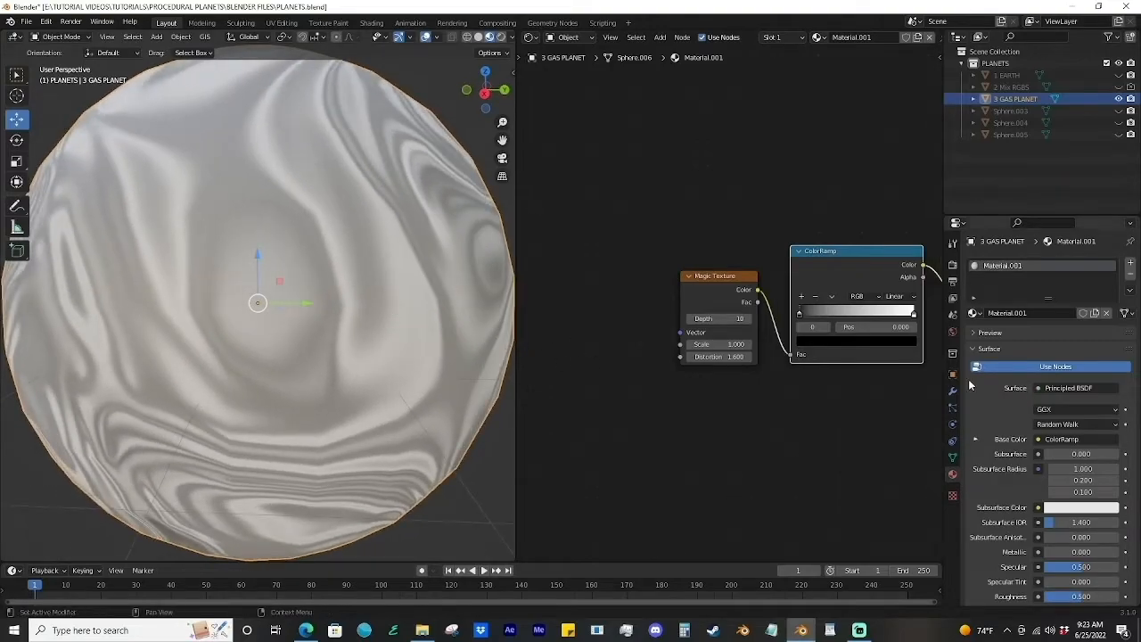
pyautogui.click(952, 391)
pyautogui.click(987, 262)
pyautogui.click(1010, 328)
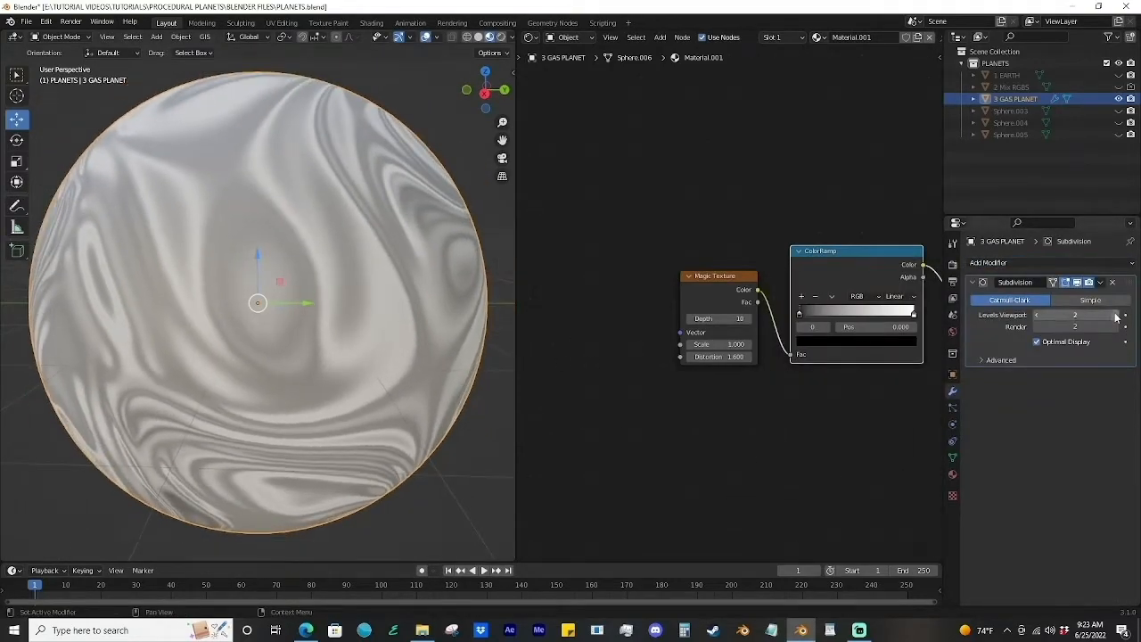
pyautogui.click(1115, 315)
pyautogui.moveTo(458, 289); pyautogui.dragTo(371, 359, button='middle')
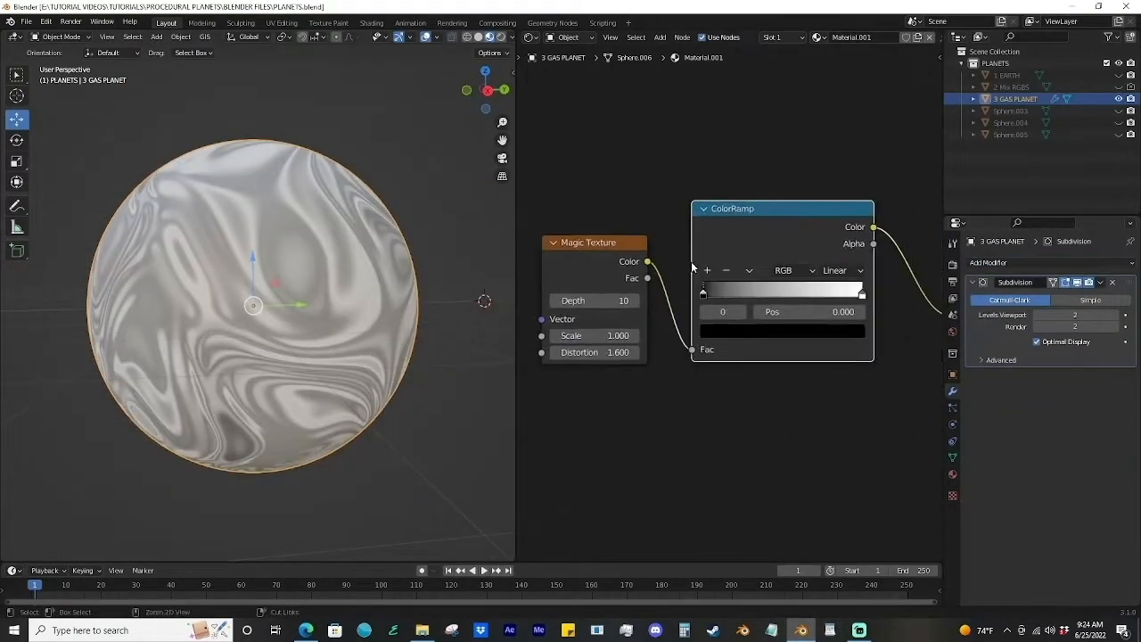
# Step: Add ColorRamp stops at 0.25, 0.5 and about 0.75, coloring the 0.25 stop teal and the 0.5 stop purple
pyautogui.scroll(-1, 710, 279)
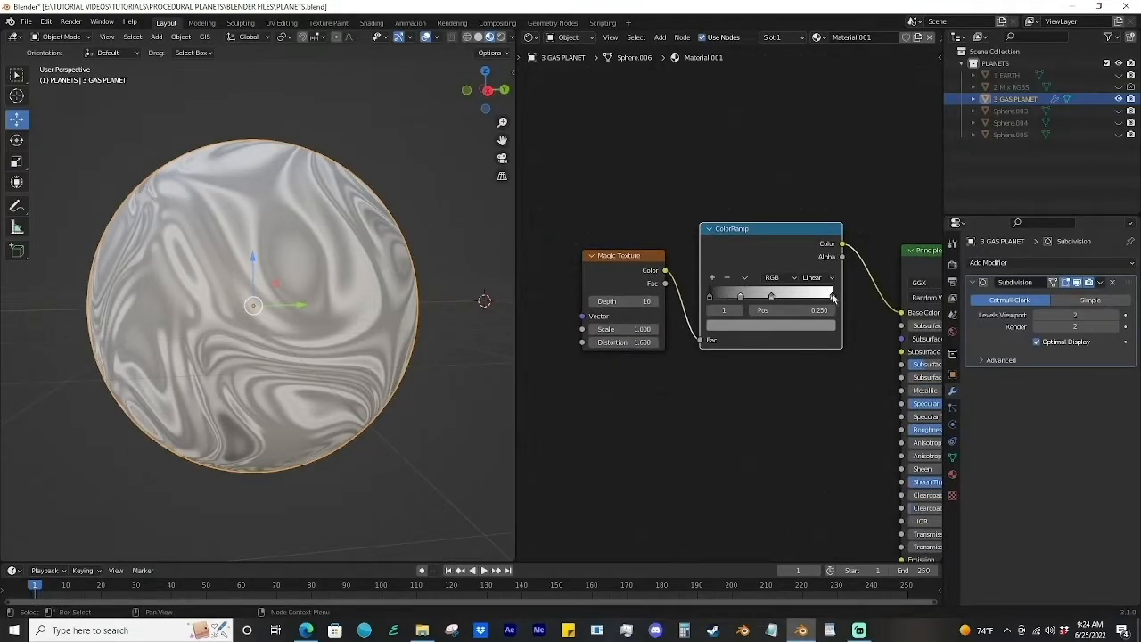
pyautogui.scroll(1, 747, 311)
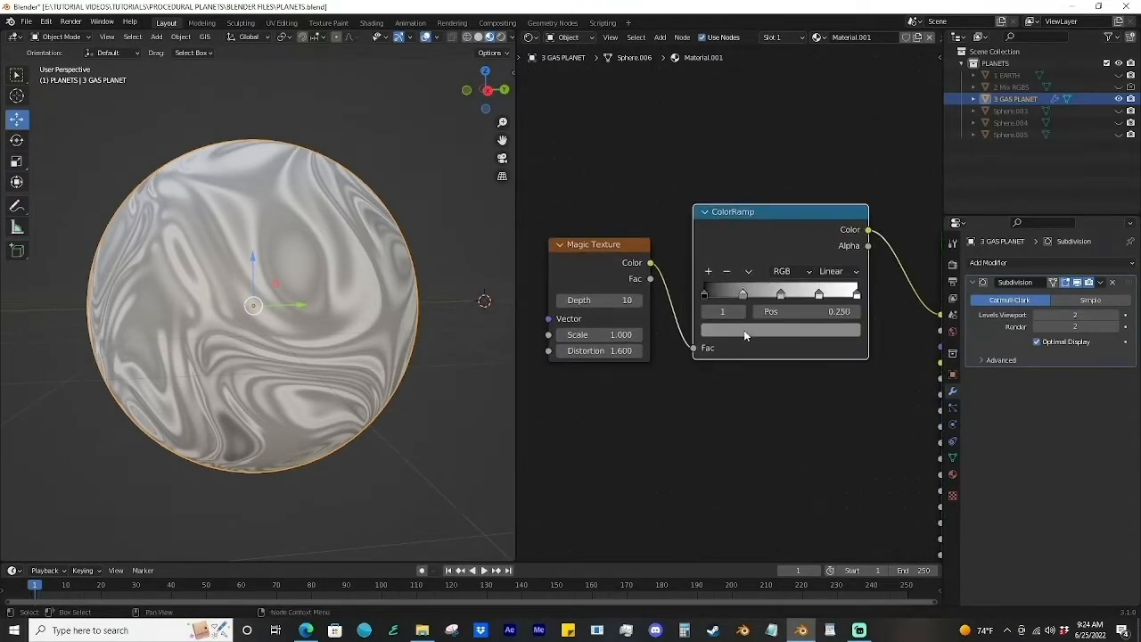
pyautogui.click(746, 336)
pyautogui.click(765, 179)
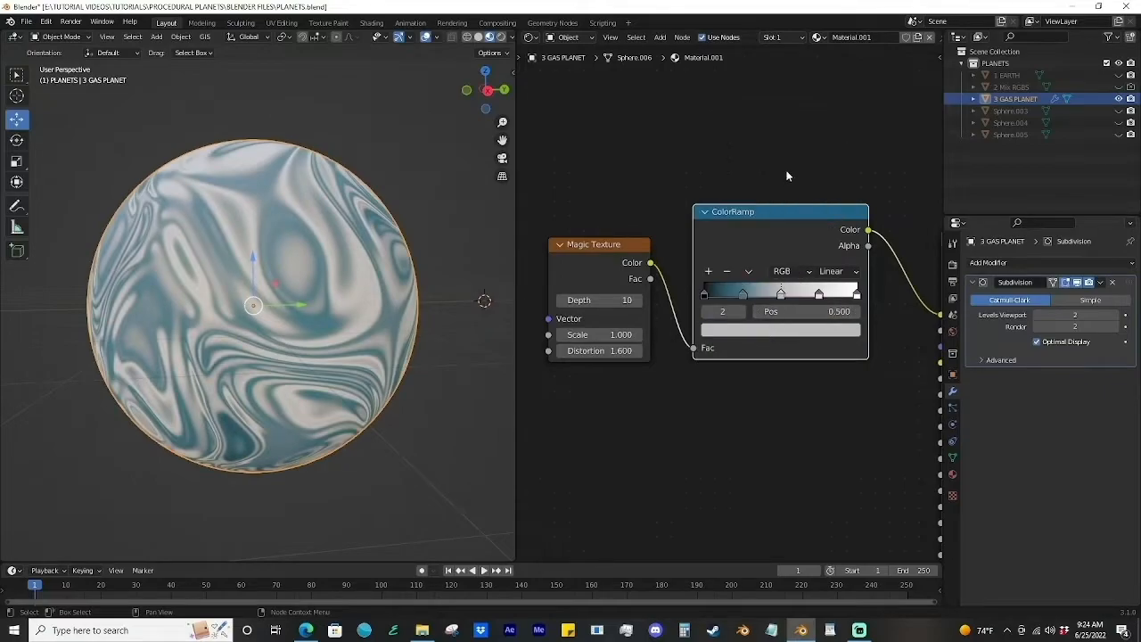
pyautogui.click(797, 329)
pyautogui.click(796, 166)
# Step: Color the ColorRamp's stop near 0.75 orange and its last stop light orange
pyautogui.click(820, 294)
pyautogui.click(818, 334)
pyautogui.moveTo(782, 206); pyautogui.dragTo(758, 204)
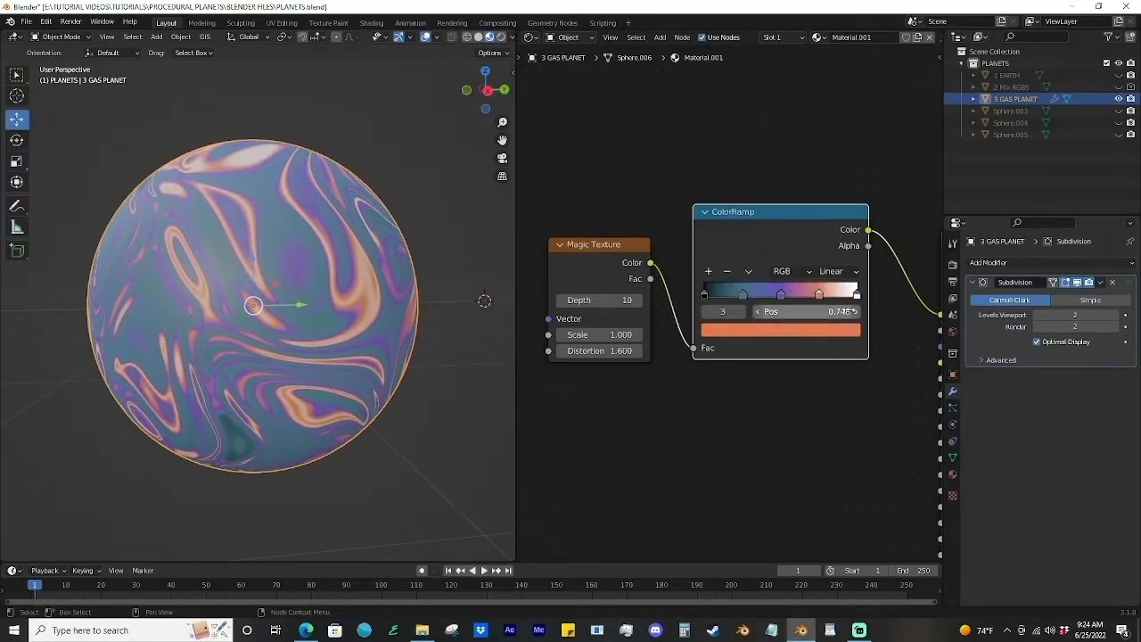
pyautogui.click(825, 331)
pyautogui.moveTo(767, 155); pyautogui.dragTo(776, 134)
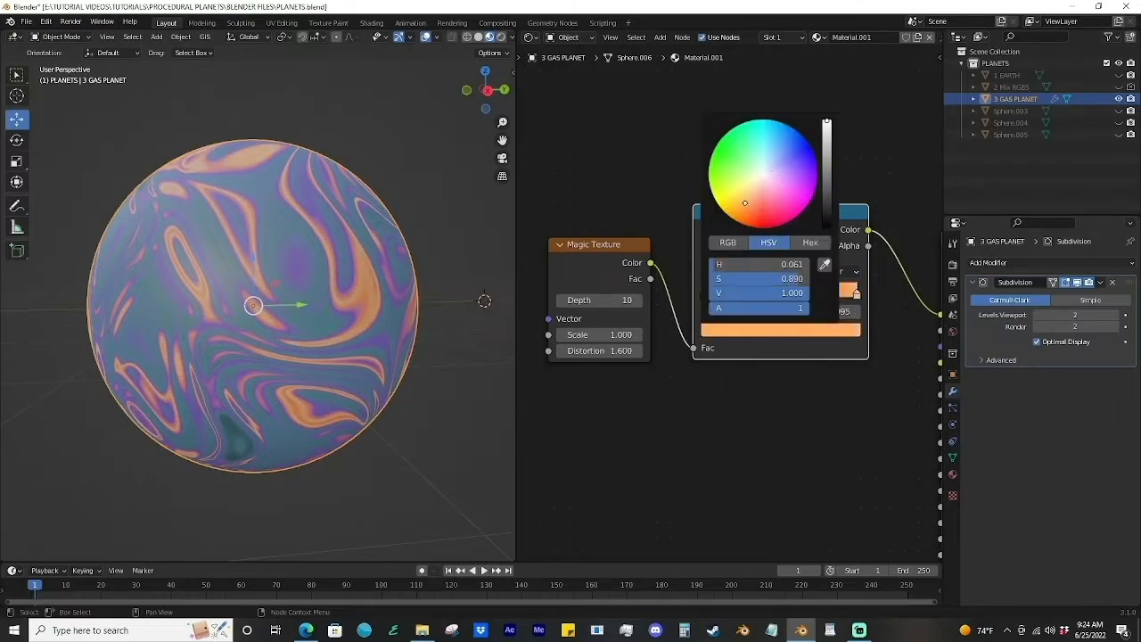
pyautogui.moveTo(748, 202); pyautogui.dragTo(746, 203)
# Step: Brighten the color of the ColorRamp's first stop
pyautogui.click(705, 295)
pyautogui.click(780, 330)
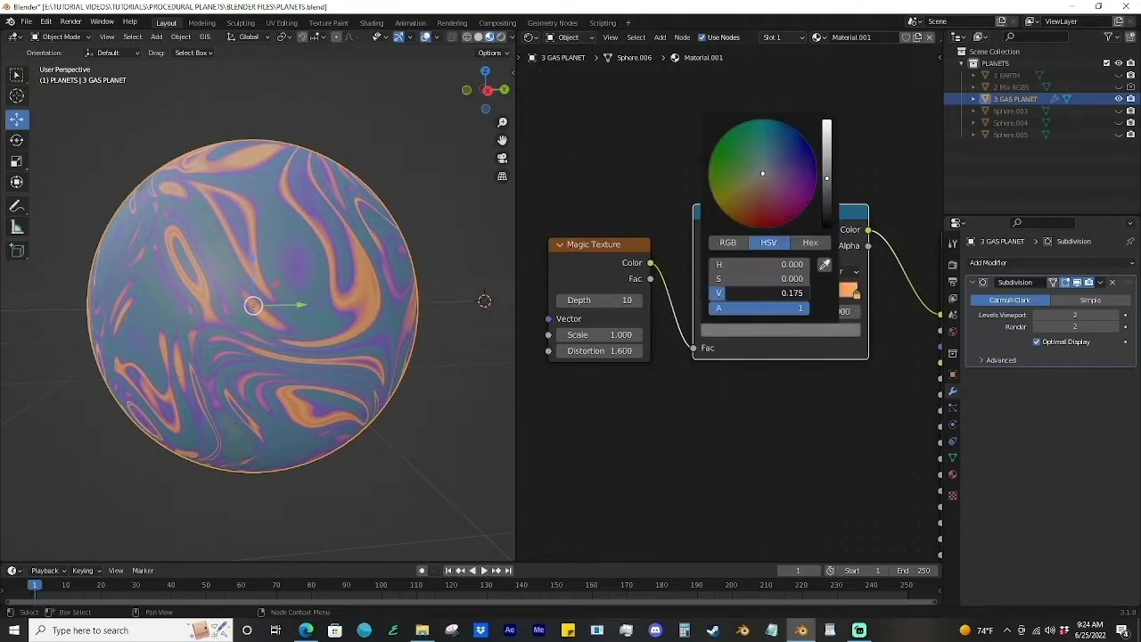
pyautogui.moveTo(725, 293); pyautogui.dragTo(724, 293)
# Step: Move the teal stop to 0.286, add a stop at 0.143 before it and color the new one brownish orange
pyautogui.moveTo(383, 330); pyautogui.dragTo(357, 332, button='middle')
pyautogui.scroll(-1, 380, 370)
pyautogui.scroll(1, 356, 331)
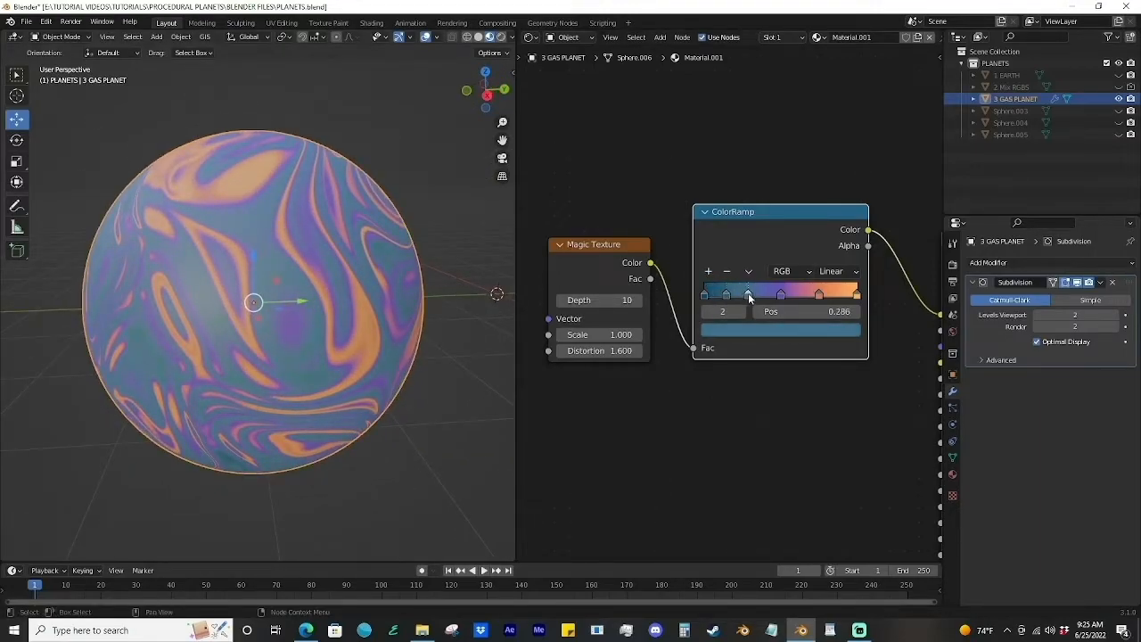
pyautogui.click(753, 331)
pyautogui.moveTo(744, 204); pyautogui.dragTo(737, 216)
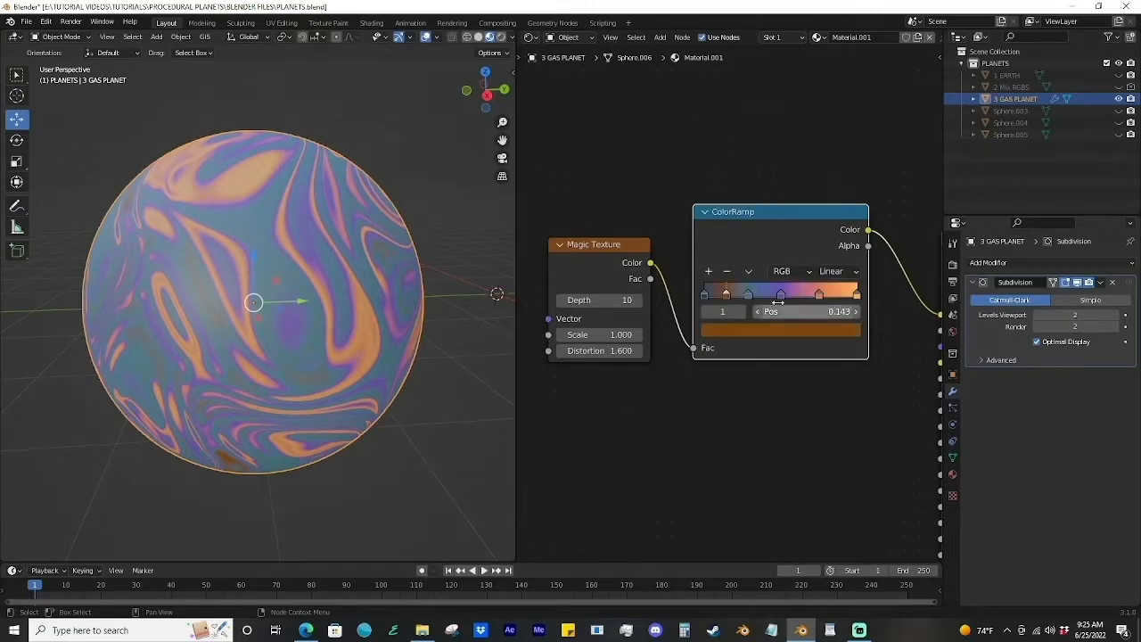
# Step: Add a green stop between the purple and orange stops, and a light pink stop at 0.872
pyautogui.click(803, 336)
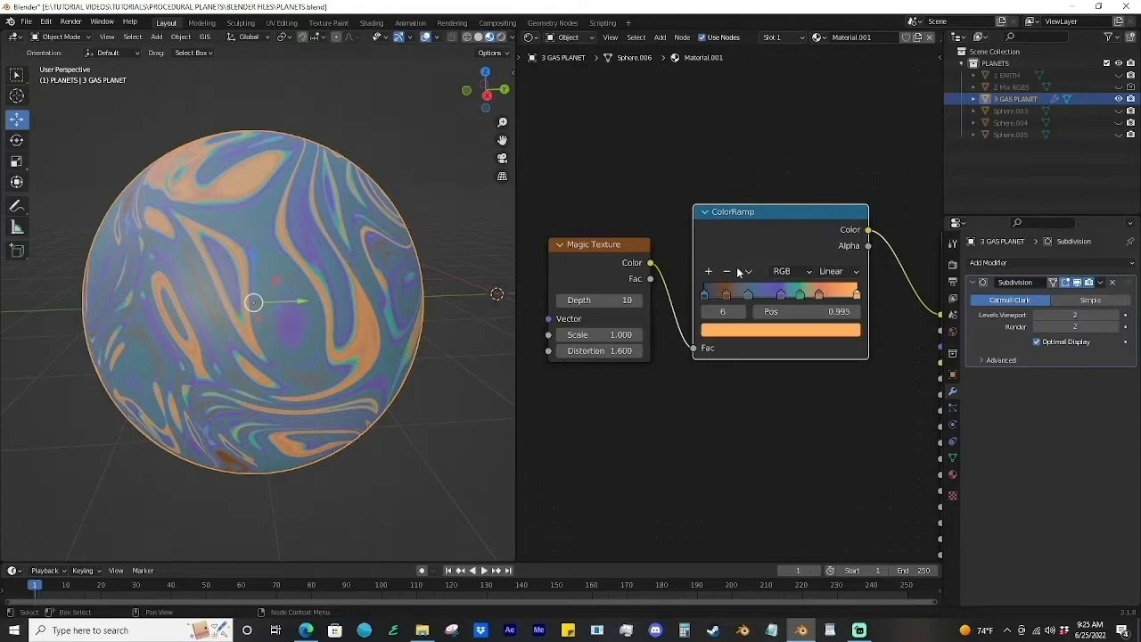
pyautogui.click(778, 335)
pyautogui.moveTo(779, 183); pyautogui.dragTo(772, 181)
# Step: Try a Magic Texture scale of -0.4 and set it back to 1
pyautogui.moveTo(496, 242); pyautogui.dragTo(461, 214, button='middle')
pyautogui.moveTo(596, 334); pyautogui.dragTo(545, 334)
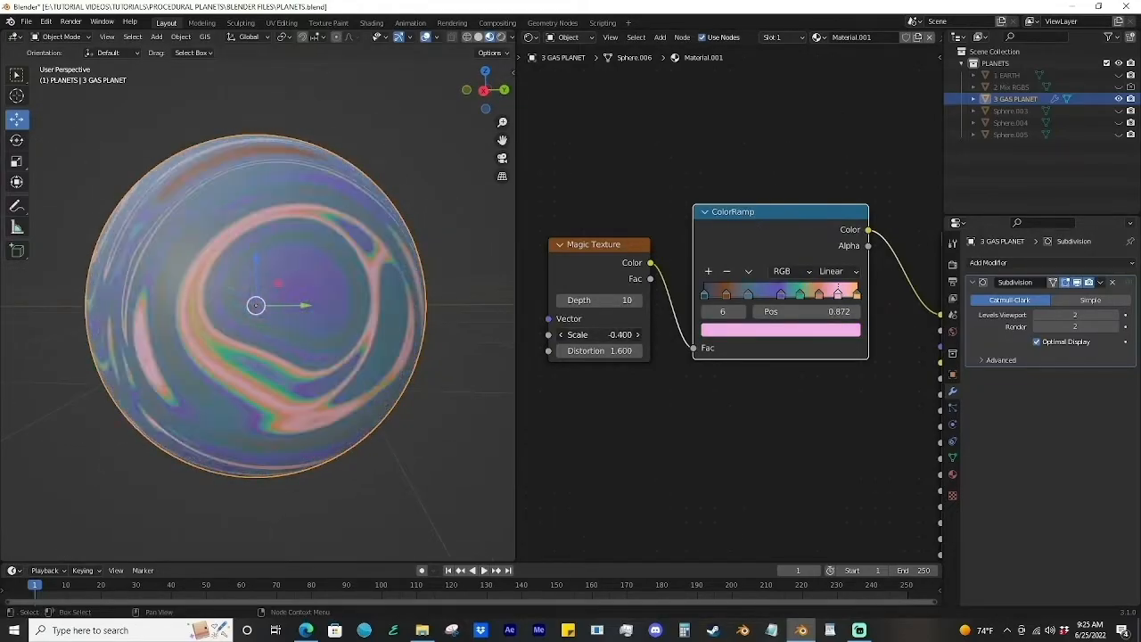
pyautogui.write('1')
pyautogui.press('Return')
pyautogui.moveTo(403, 317); pyautogui.dragTo(9, 338, button='middle')
pyautogui.scroll(-1, 454, 322)
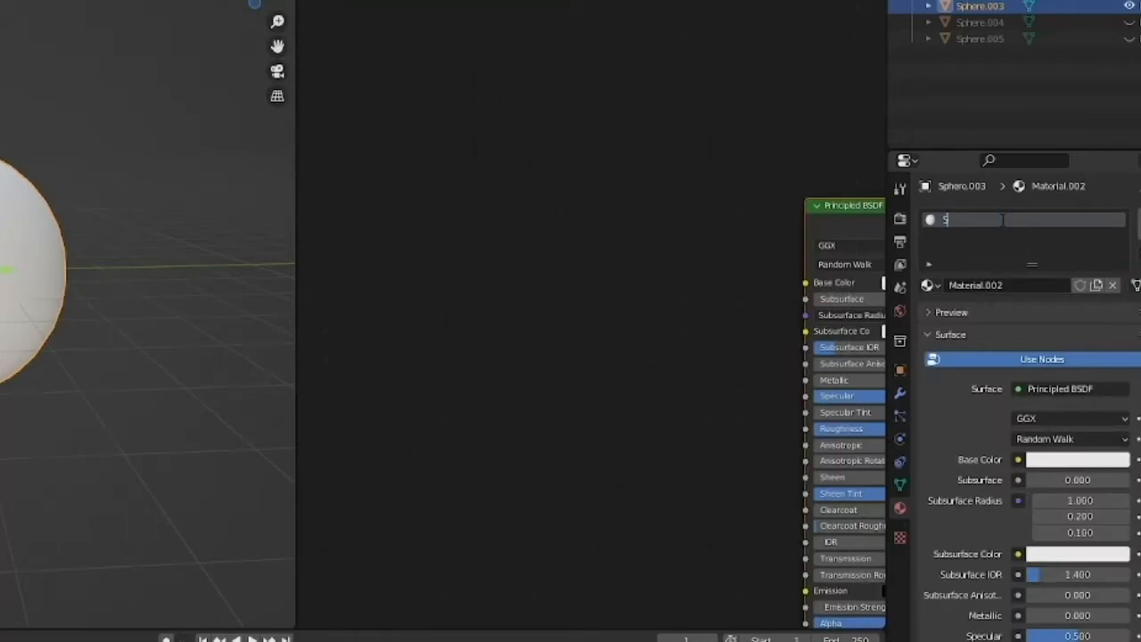
# Step: Name the next sphere's material SUN and add a Wave Texture node beside its Principled BSDF
pyautogui.moveTo(727, 193); pyautogui.dragTo(580, 66, button='middle')
pyautogui.hotkey('shift', 'a')
pyautogui.click(408, 76)
pyautogui.write('wave')
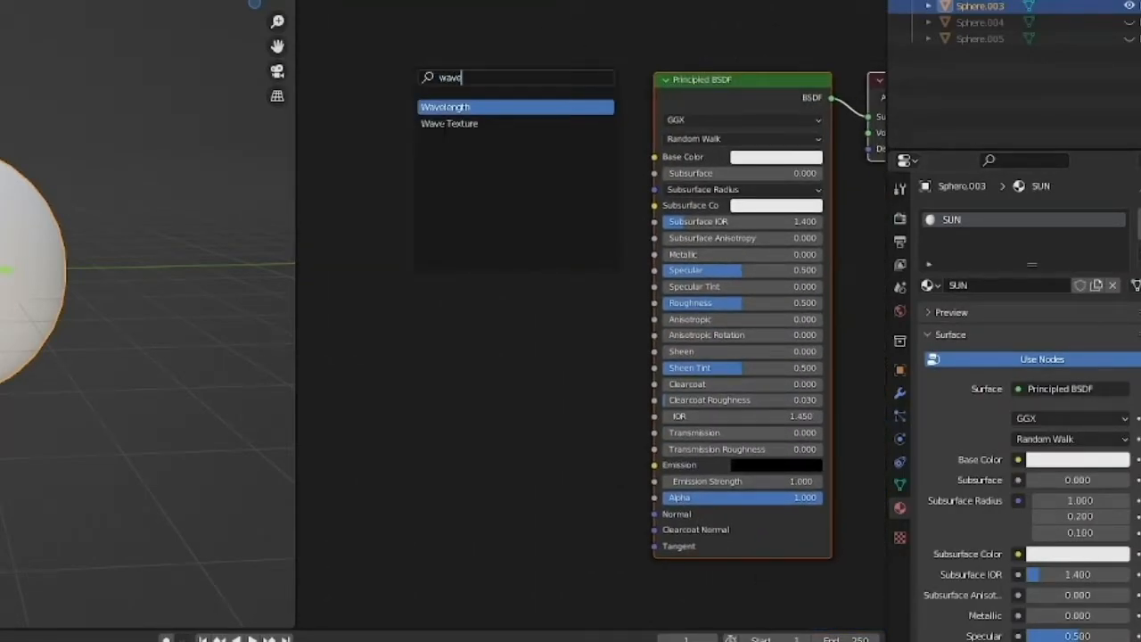
pyautogui.press('Return')
pyautogui.click(354, 120)
# Step: Add a ColorRamp and connect the Wave Texture's color through it to the Principled BSDF's Base Color
pyautogui.hotkey('shift', 'a')
pyautogui.click(525, 80)
pyautogui.write('colo')
pyautogui.press('Return')
pyautogui.click(483, 61)
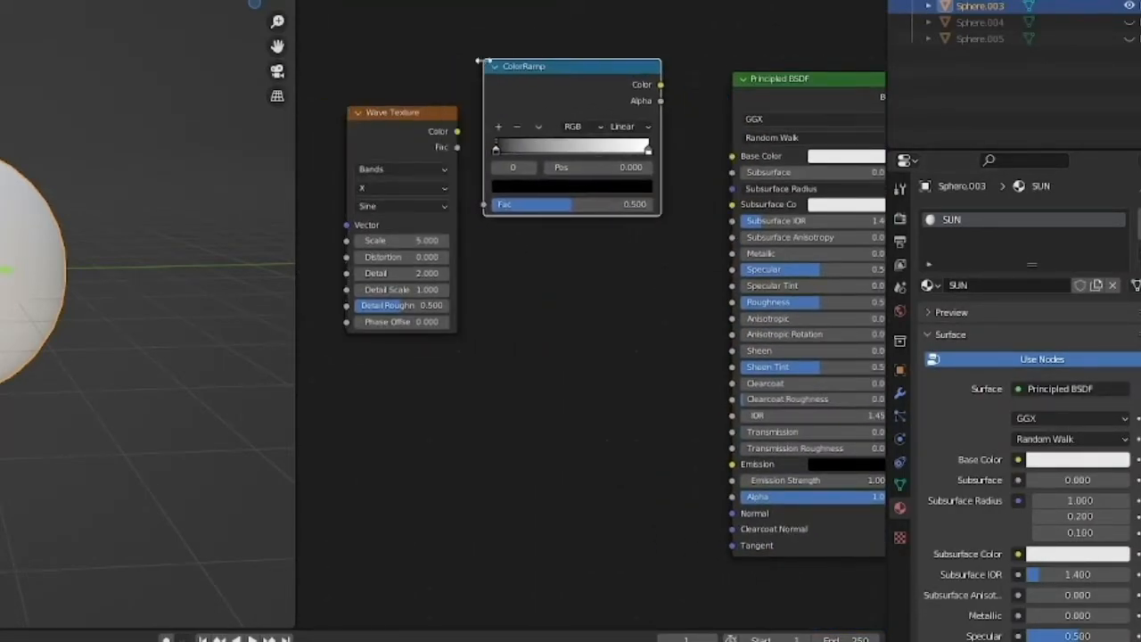
pyautogui.moveTo(698, 133); pyautogui.dragTo(732, 156)
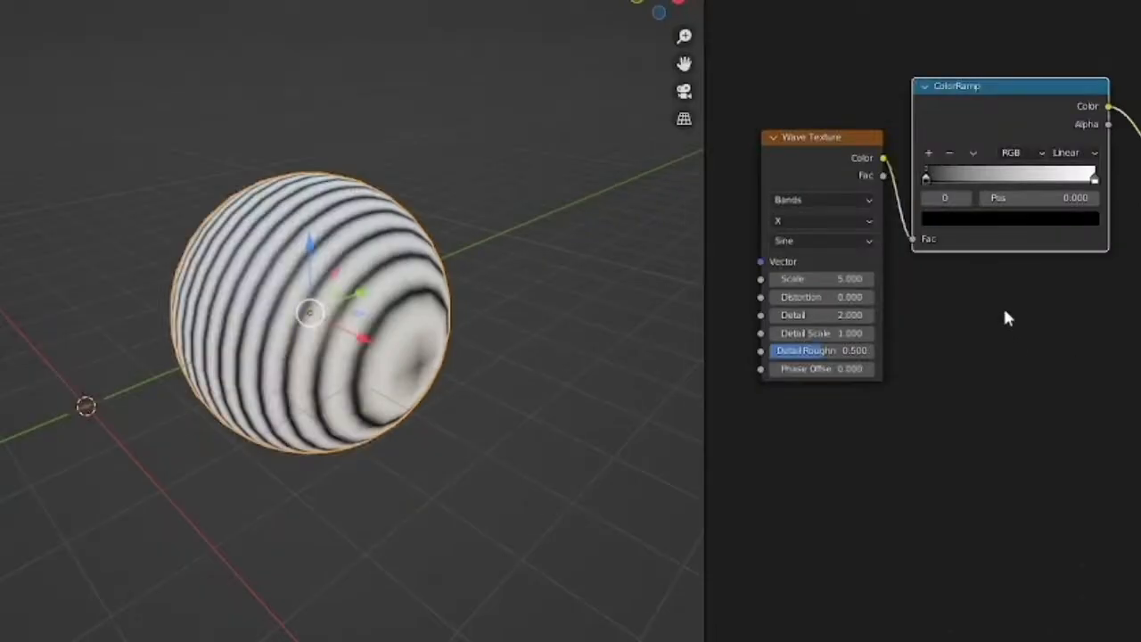
# Step: Set the Wave Texture's distortion to 17.4, detail to 13.4, detail scale to 3.2 and detail roughness to 0.546
pyautogui.moveTo(907, 294); pyautogui.dragTo(1062, 294)
pyautogui.moveTo(338, 258); pyautogui.dragTo(371, 278, button='middle')
pyautogui.scroll(4, 371, 278)
pyautogui.moveTo(891, 318); pyautogui.dragTo(993, 318)
pyautogui.moveTo(891, 340); pyautogui.dragTo(1018, 341)
pyautogui.scroll(-2, 589, 273)
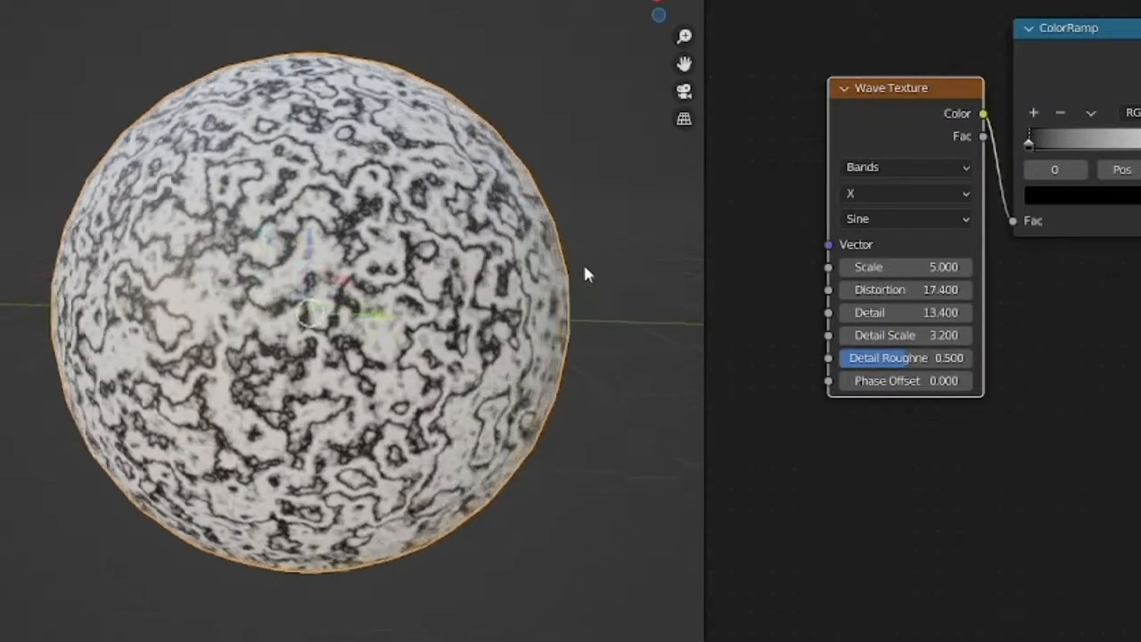
pyautogui.moveTo(887, 357); pyautogui.dragTo(895, 357)
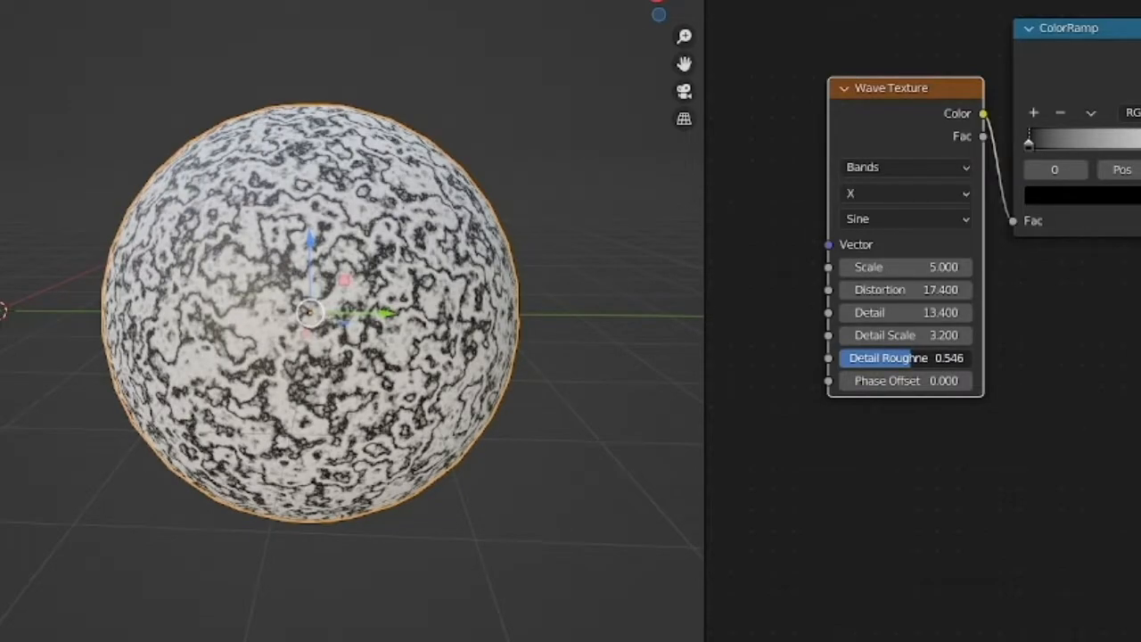
pyautogui.scroll(1, 462, 317)
pyautogui.scroll(-2, 988, 372)
# Step: Add a ColorRamp stop at 0.3 and color it dark orange with hue 0.042, saturation 0.969 and value 0.5
pyautogui.moveTo(987, 371); pyautogui.dragTo(941, 373, button='middle')
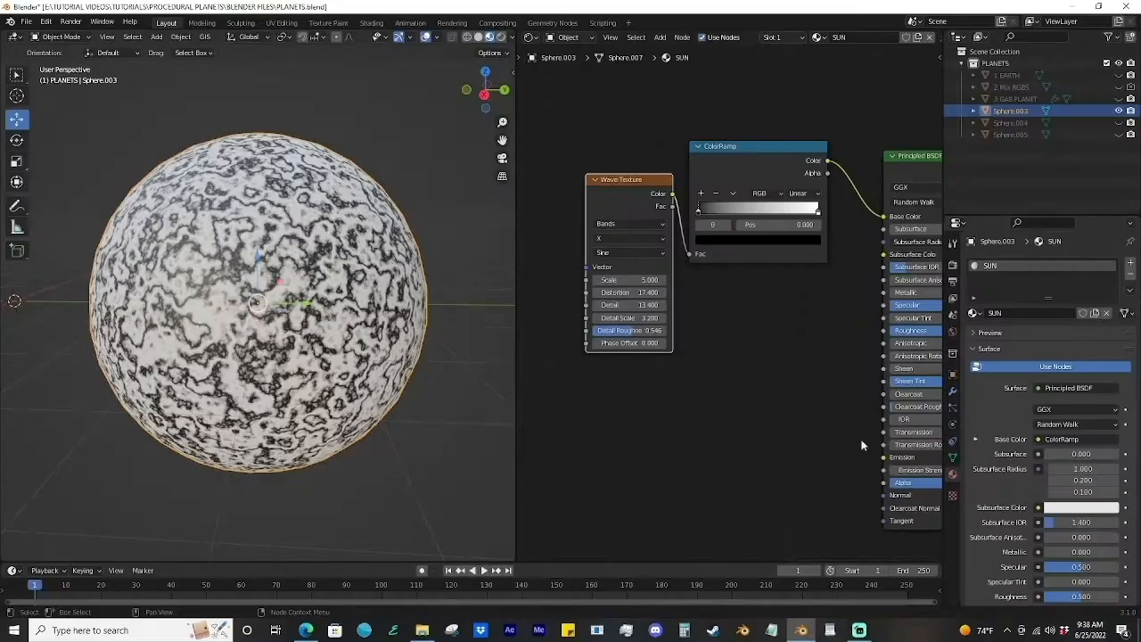
pyautogui.scroll(2, 723, 341)
pyautogui.click(681, 215)
pyautogui.moveTo(762, 246); pyautogui.dragTo(720, 251)
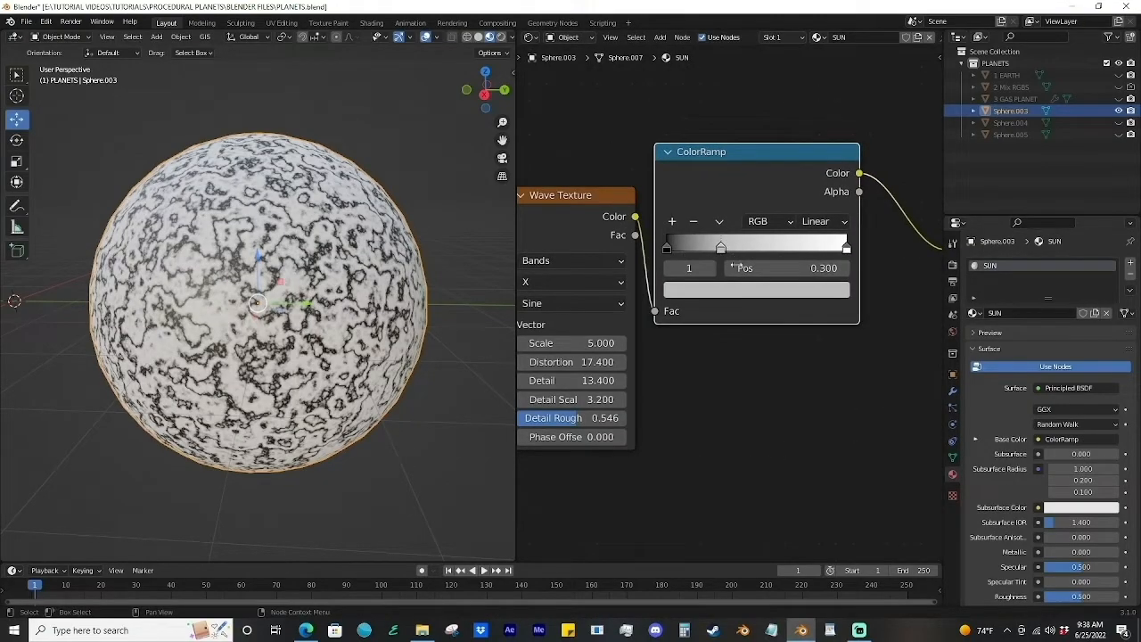
pyautogui.click(736, 290)
pyautogui.moveTo(729, 132); pyautogui.dragTo(711, 153)
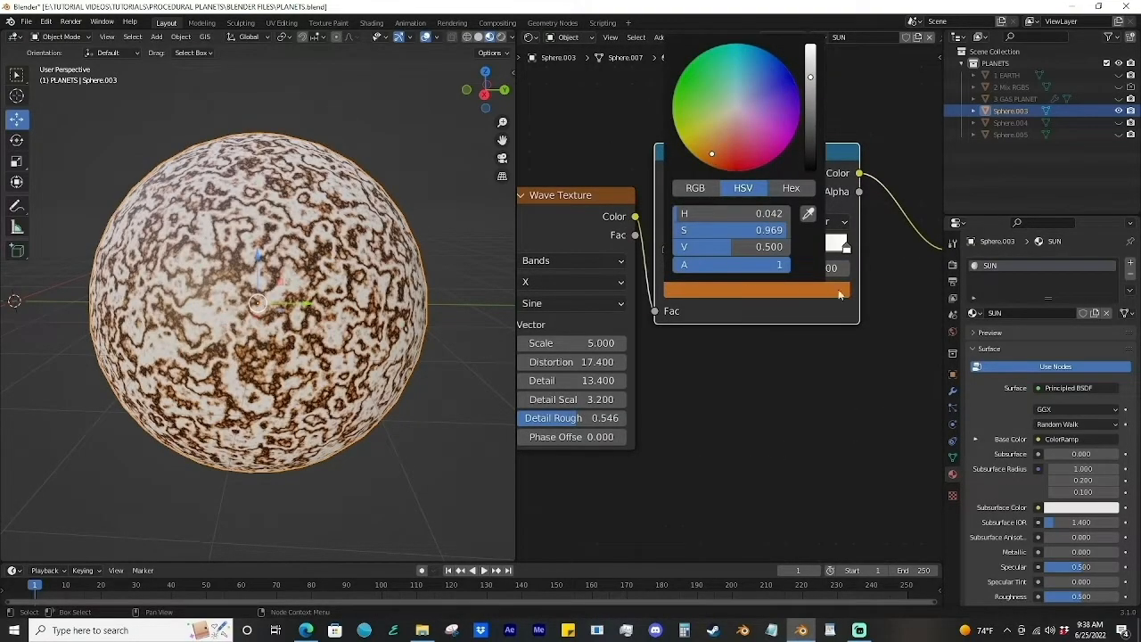
# Step: Color the ColorRamp's last stop yellow-orange with hue 0.087, saturation 0.936 and value 1
pyautogui.click(806, 298)
pyautogui.moveTo(723, 131); pyautogui.dragTo(704, 135)
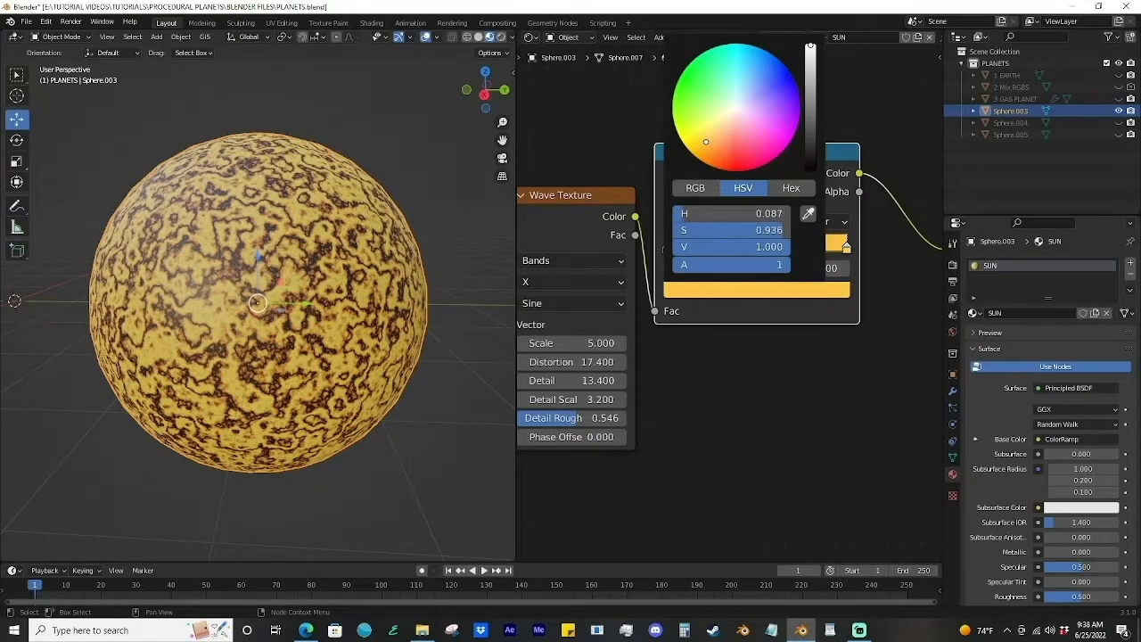
pyautogui.scroll(-1, 384, 193)
pyautogui.moveTo(409, 198)
pyautogui.mouseDown(button='middle')
pyautogui.moveTo(384, 194)
pyautogui.moveTo(404, 194)
pyautogui.mouseUp(button='middle')
pyautogui.click(397, 187)
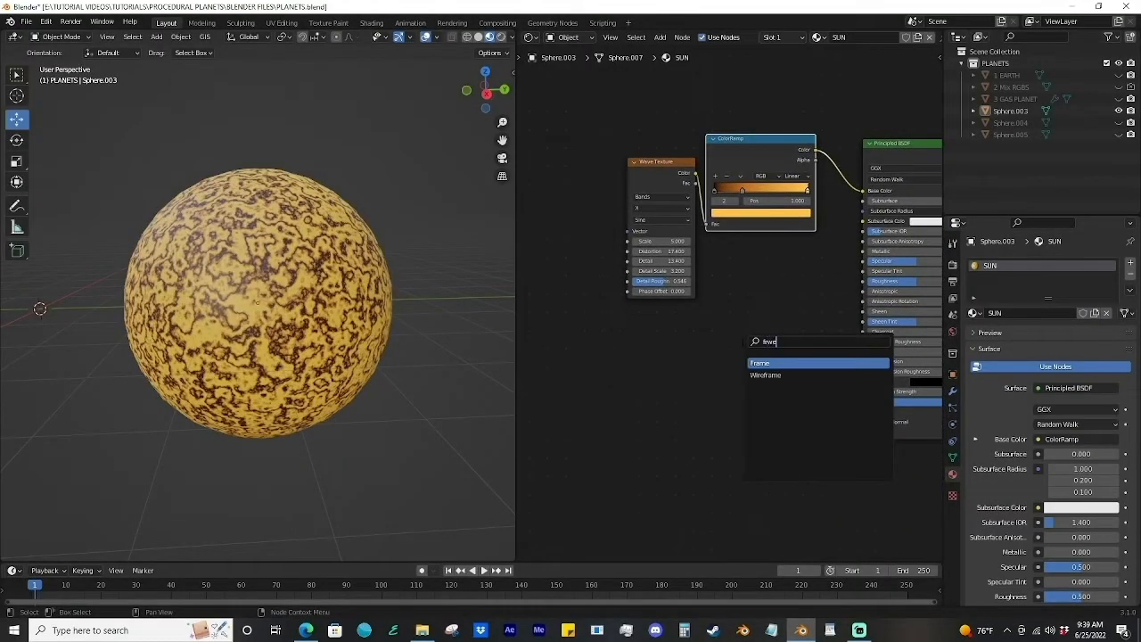
# Step: Add a Fresnel node and a second ColorRamp side by side below the Wave Texture
pyautogui.click(761, 375)
pyautogui.click(754, 393)
pyautogui.write('col')
pyautogui.click(781, 410)
pyautogui.click(741, 383)
pyautogui.keyDown('shift'); pyautogui.click(677, 388); pyautogui.keyUp('shift')
pyautogui.moveTo(740, 383); pyautogui.dragTo(652, 389)
# Step: Add a MixRGB node beside the Fresnel's ColorRamp and connect that ramp's color to its Color2 input
pyautogui.hotkey('shift', 'a')
pyautogui.click(757, 350)
pyautogui.write('mix')
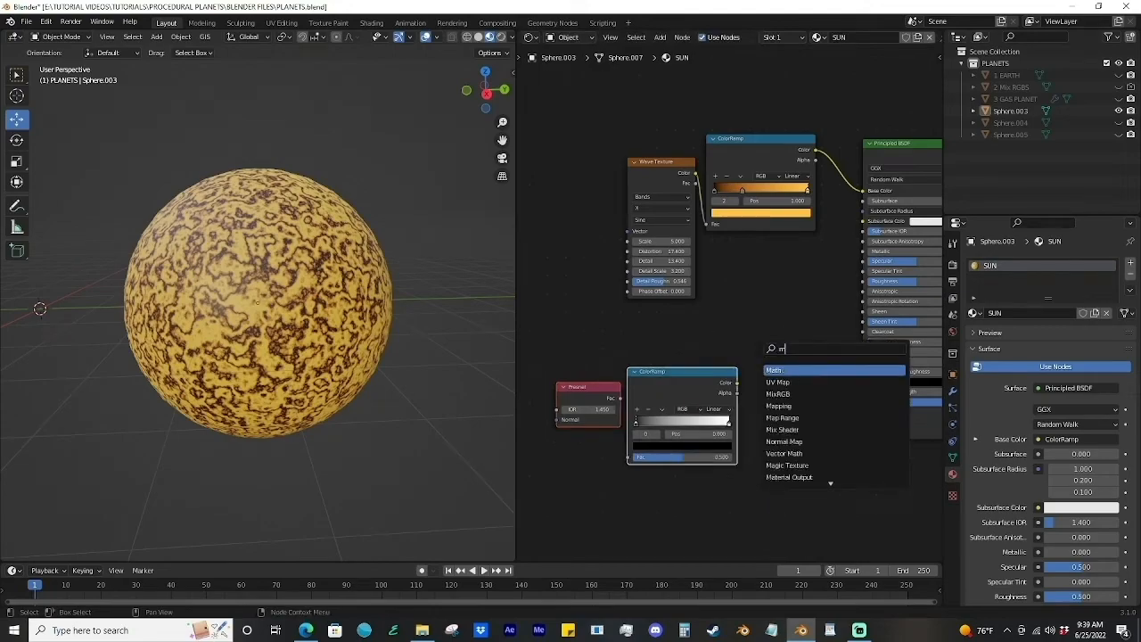
pyautogui.press('Return')
pyautogui.click(758, 389)
pyautogui.scroll(1, 595, 381)
pyautogui.moveTo(599, 395); pyautogui.dragTo(642, 466)
pyautogui.moveTo(749, 462); pyautogui.dragTo(677, 464, button='middle')
pyautogui.moveTo(710, 373); pyautogui.dragTo(731, 405)
pyautogui.moveTo(647, 348); pyautogui.dragTo(581, 454, button='middle')
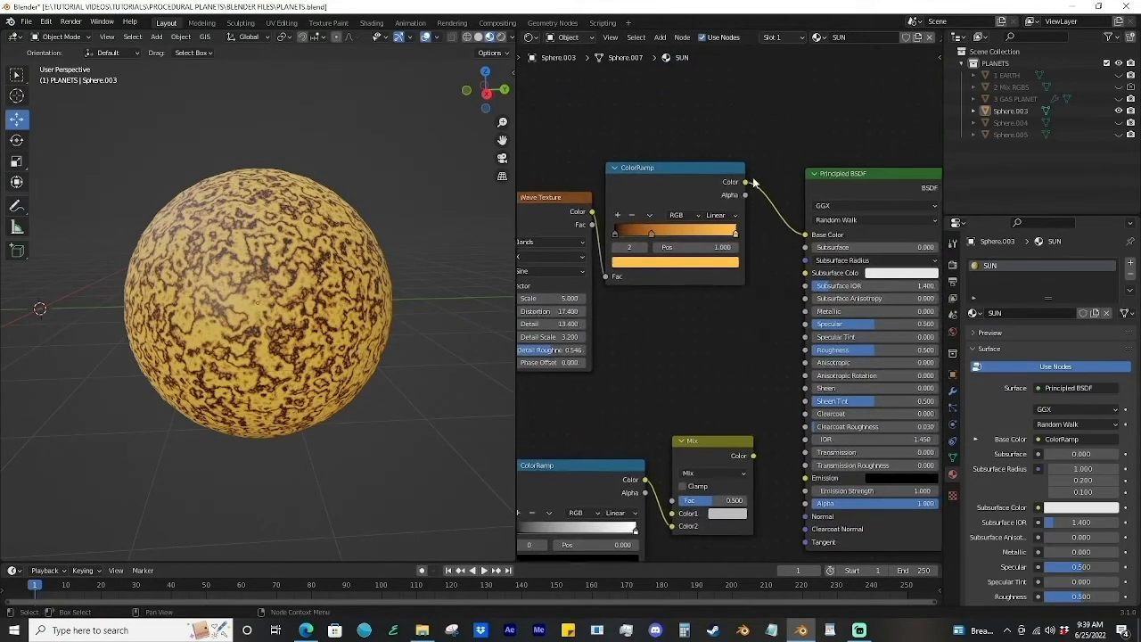
# Step: Connect the orange ColorRamp to the Mix node's Color1 and the Mix output to the Principled BSDF's Emission
pyautogui.moveTo(673, 519); pyautogui.dragTo(673, 513)
pyautogui.moveTo(709, 442); pyautogui.dragTo(734, 423)
pyautogui.scroll(-4, 713, 364)
pyautogui.moveTo(710, 364); pyautogui.dragTo(597, 206)
pyautogui.moveTo(688, 230); pyautogui.dragTo(623, 234)
pyautogui.moveTo(631, 240); pyautogui.dragTo(706, 202, button='middle')
pyautogui.moveTo(820, 411); pyautogui.dragTo(762, 373, button='middle')
pyautogui.scroll(2, 783, 324)
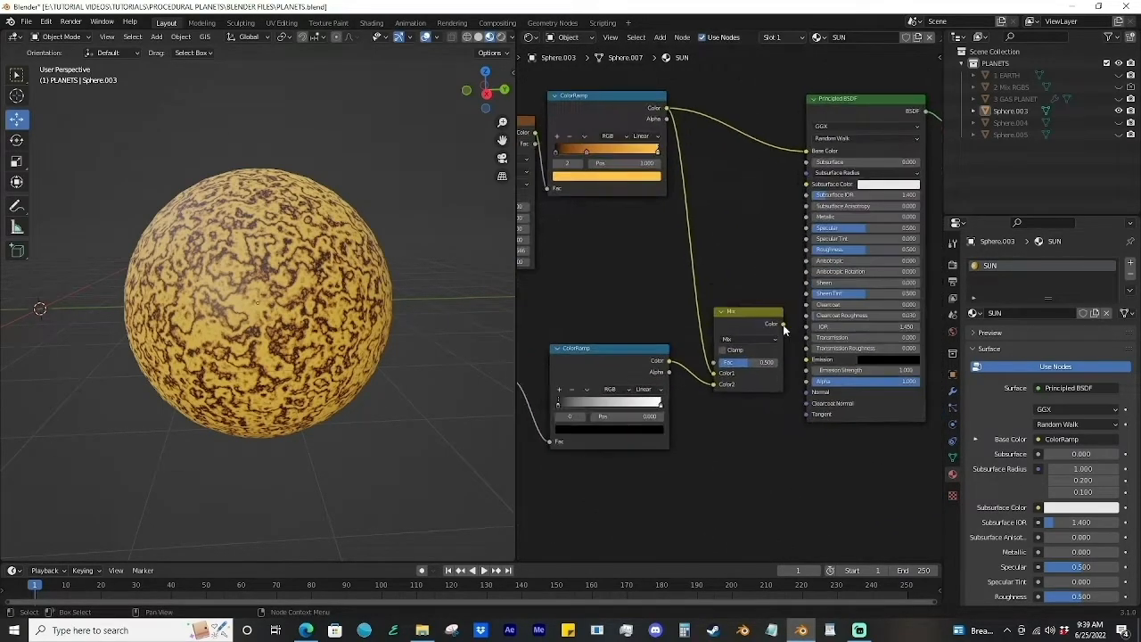
pyautogui.moveTo(812, 361); pyautogui.dragTo(807, 359)
# Step: Enable Ambient Occlusion, Bloom and Screen Space Reflections for Eevee, and raise the sun material's Emission Strength
pyautogui.click(953, 267)
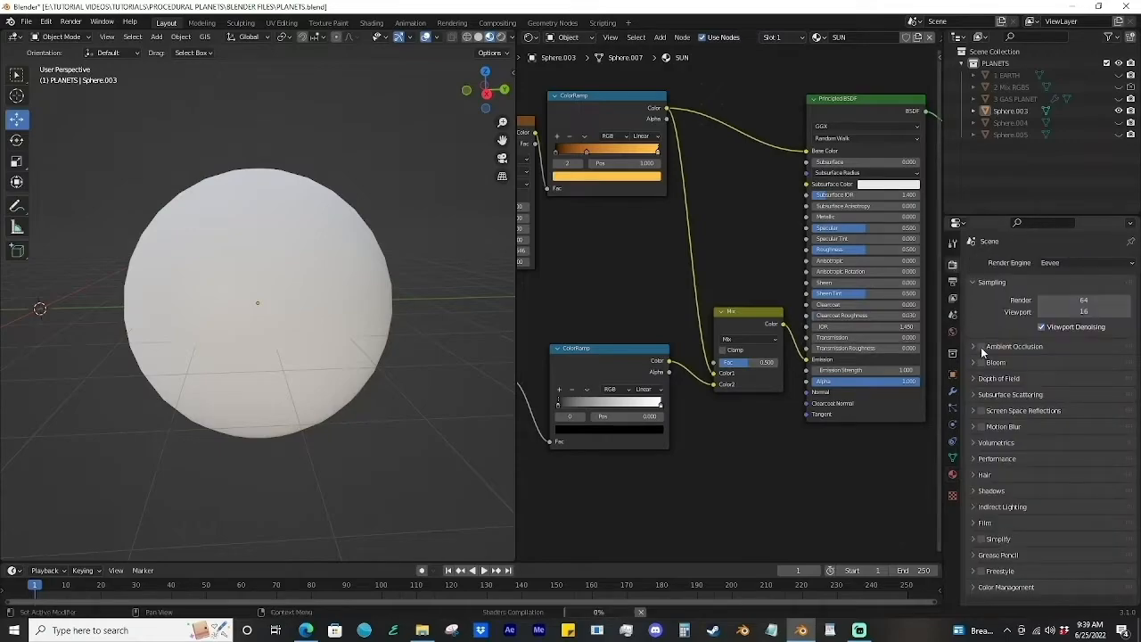
pyautogui.click(988, 411)
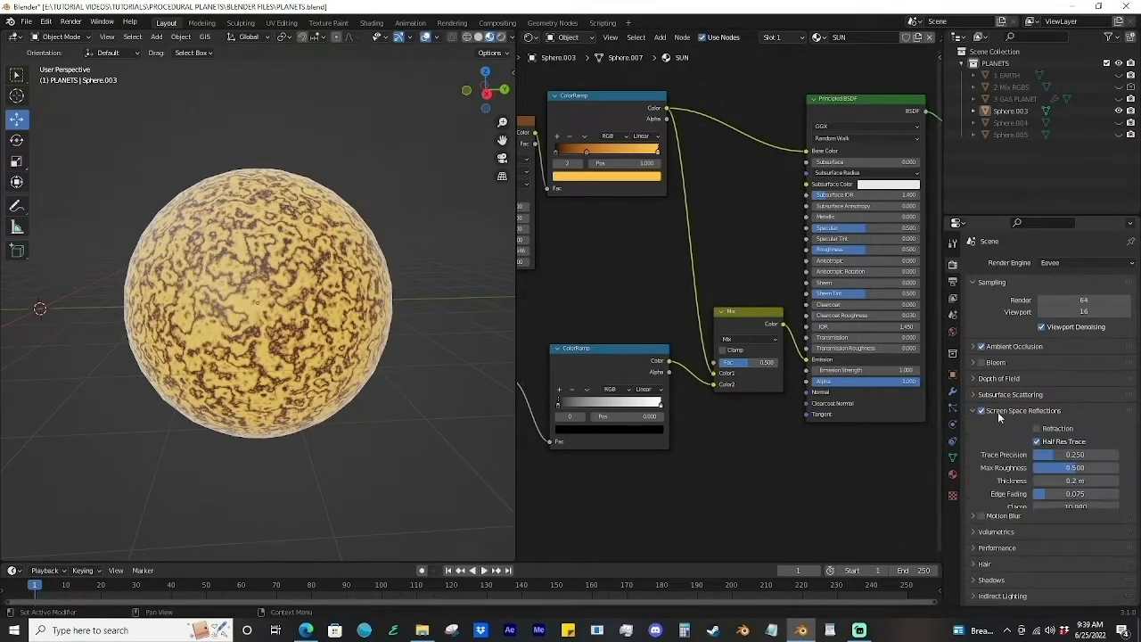
pyautogui.click(974, 411)
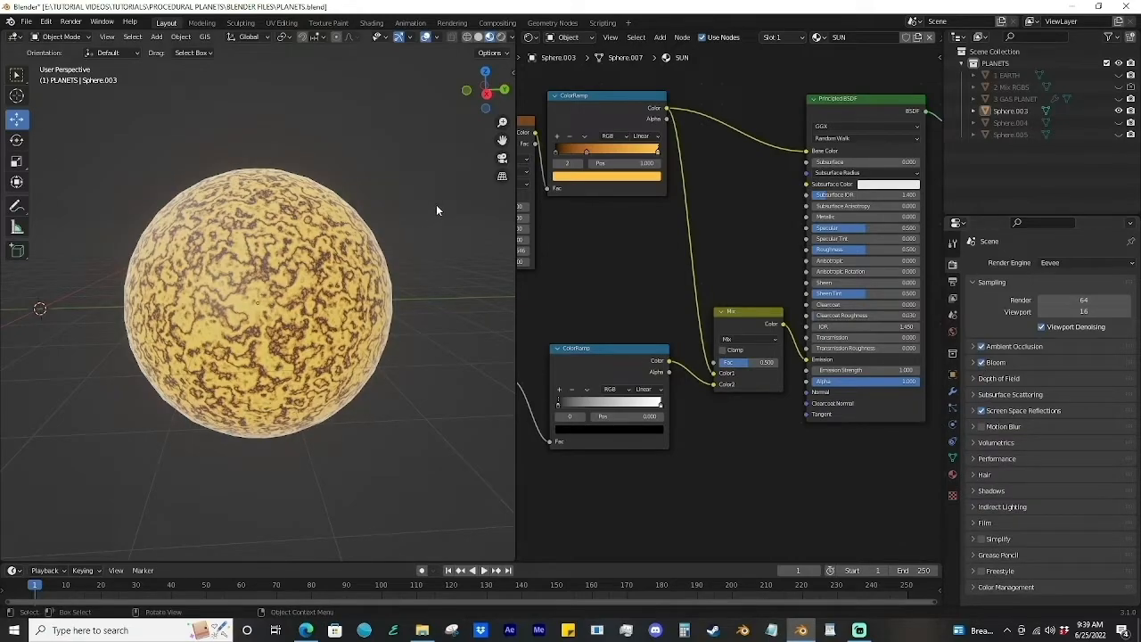
pyautogui.moveTo(866, 369); pyautogui.dragTo(900, 369)
pyautogui.scroll(1, 664, 437)
# Step: Color the white stop of the Fresnel's ColorRamp red
pyautogui.moveTo(676, 436); pyautogui.dragTo(722, 432, button='middle')
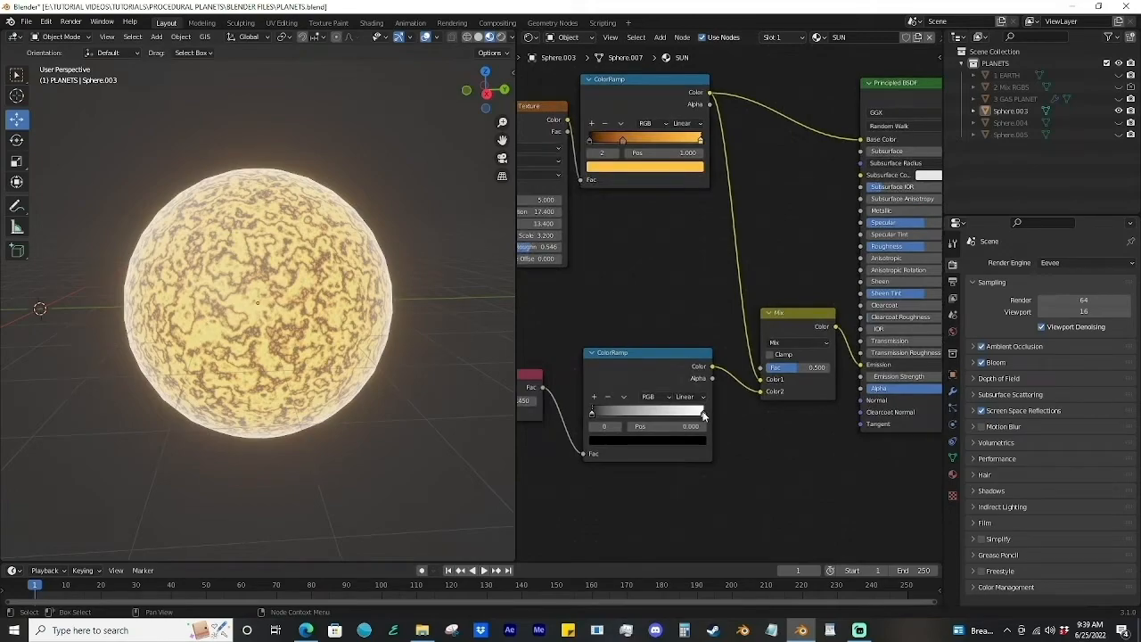
pyautogui.click(701, 442)
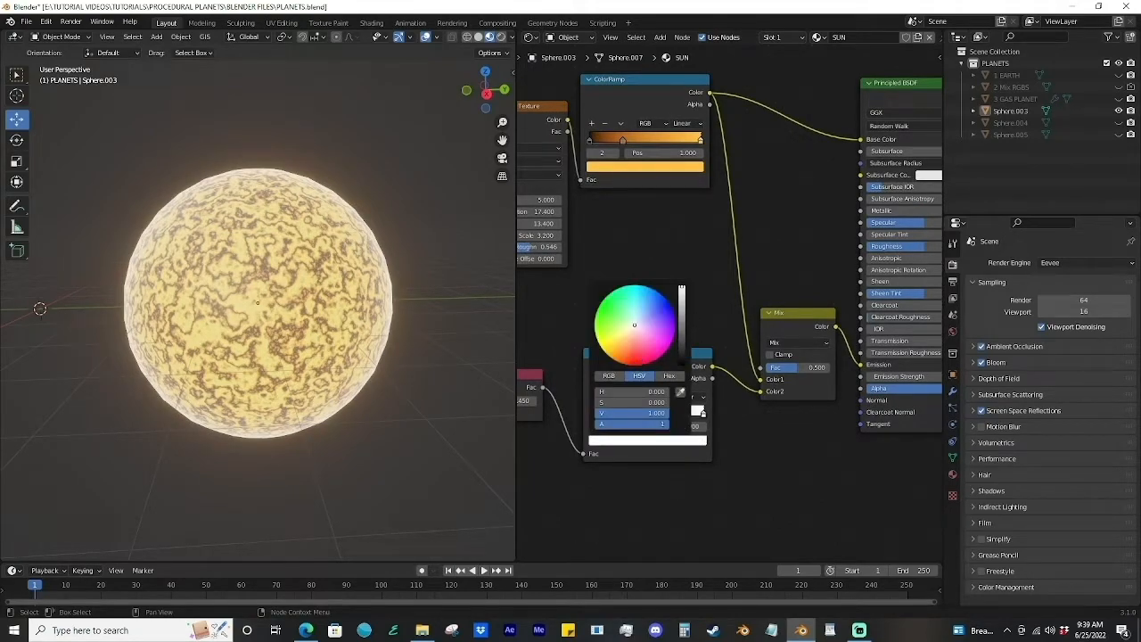
pyautogui.click(638, 356)
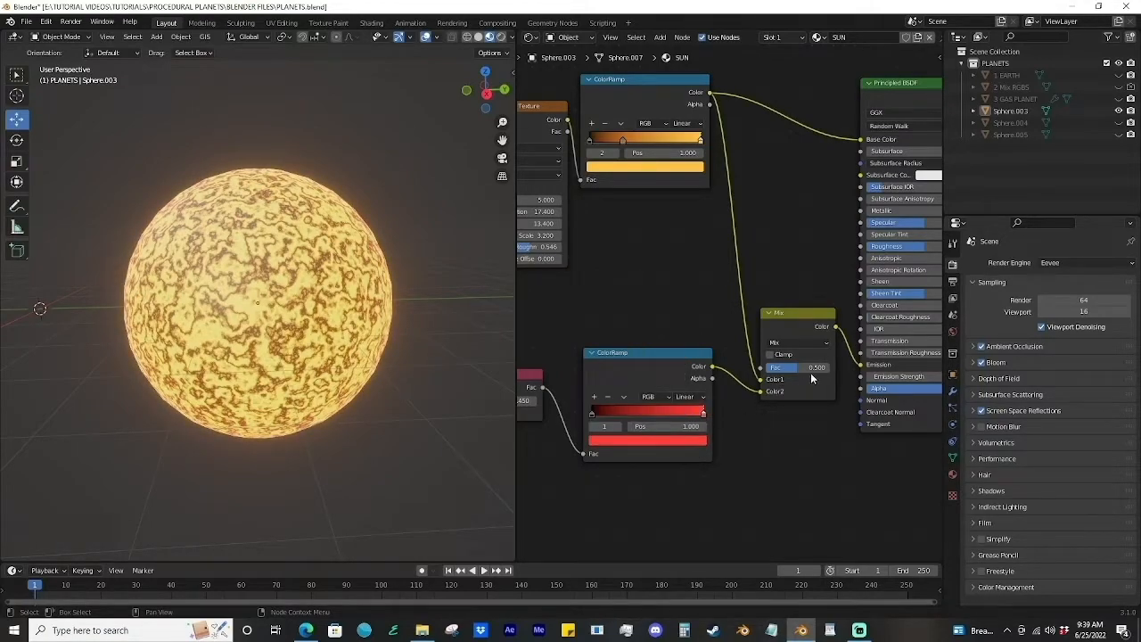
# Step: Adjust the Mix node's factor and increase the Principled BSDF's Emission Strength further
pyautogui.moveTo(795, 367); pyautogui.dragTo(798, 367)
pyautogui.moveTo(853, 483); pyautogui.dragTo(813, 444, button='middle')
pyautogui.moveTo(859, 358); pyautogui.dragTo(871, 358)
pyautogui.moveTo(346, 319); pyautogui.dragTo(350, 323, button='middle')
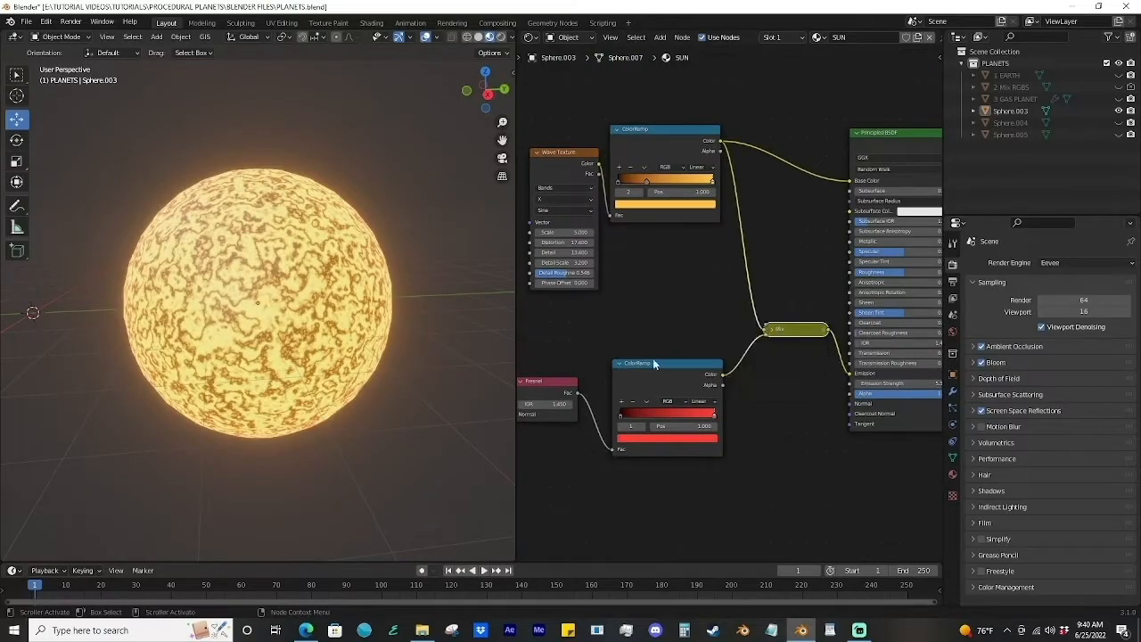
# Step: Collapse and tidy the Fresnel branch's nodes, and add a Bump node below them
pyautogui.press('h')
pyautogui.moveTo(512, 412); pyautogui.dragTo(580, 332)
pyautogui.hotkey('shift', 'a')
pyautogui.click(789, 375)
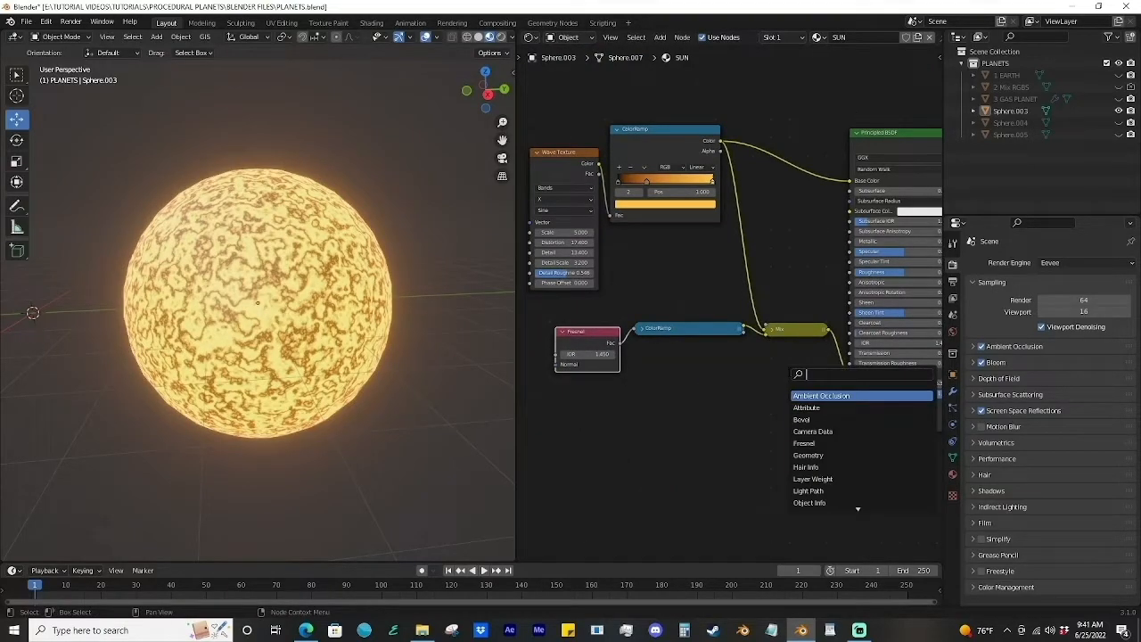
pyautogui.press('Return')
pyautogui.click(713, 392)
# Step: Add a ColorRamp in front of the Bump node and connect its color to the Bump's Height
pyautogui.hotkey('shift', 'a')
pyautogui.click(815, 381)
pyautogui.write('col')
pyautogui.press('Return')
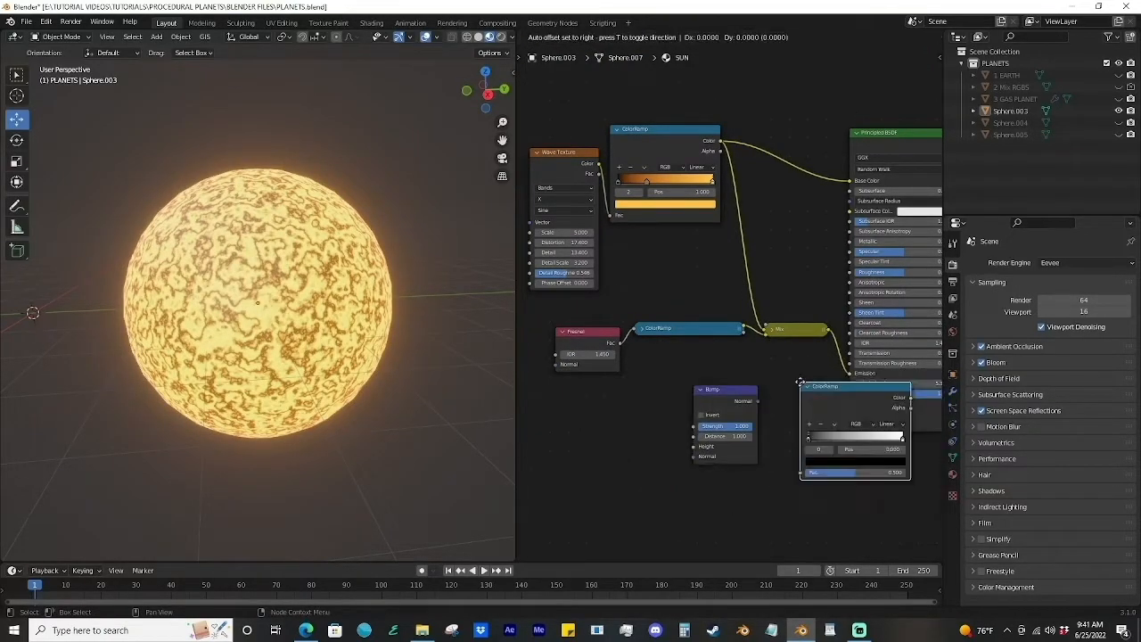
pyautogui.click(593, 412)
pyautogui.moveTo(718, 393); pyautogui.dragTo(738, 386)
pyautogui.moveTo(717, 444); pyautogui.dragTo(718, 440)
pyautogui.moveTo(551, 154); pyautogui.dragTo(634, 131, button='middle')
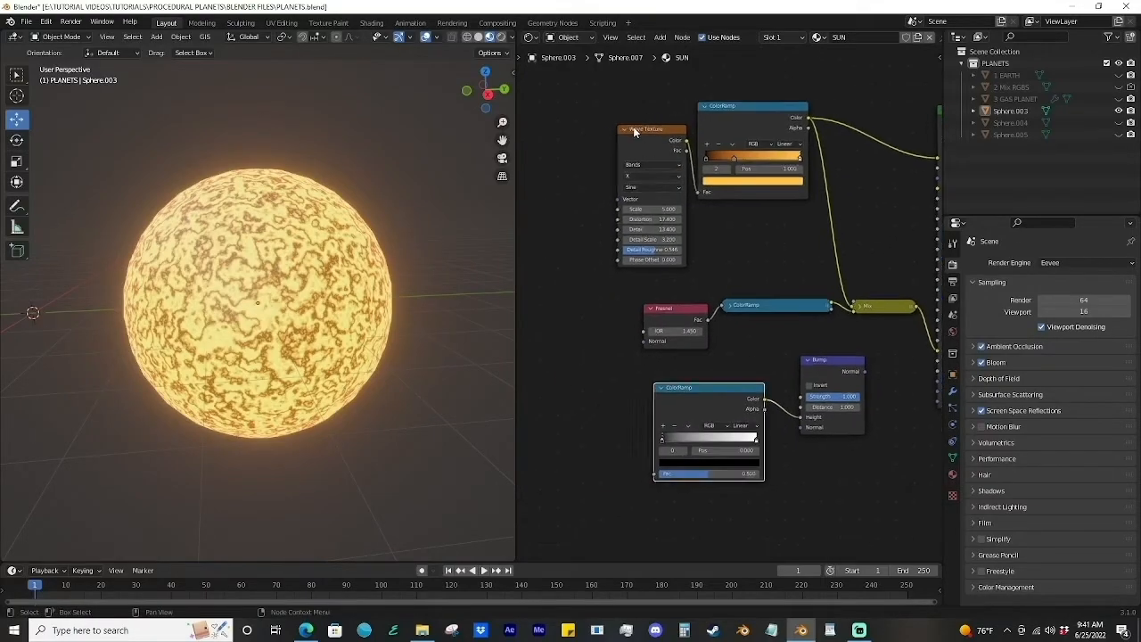
# Step: Duplicate the Wave Texture as input for the bump ColorRamp and connect the Bump node to the Principled BSDF's Normal
pyautogui.click(656, 130)
pyautogui.hotkey('shift', 'd')
pyautogui.moveTo(651, 471); pyautogui.dragTo(654, 473)
pyautogui.moveTo(865, 370); pyautogui.dragTo(784, 352, button='middle')
pyautogui.moveTo(784, 353); pyautogui.dragTo(856, 363)
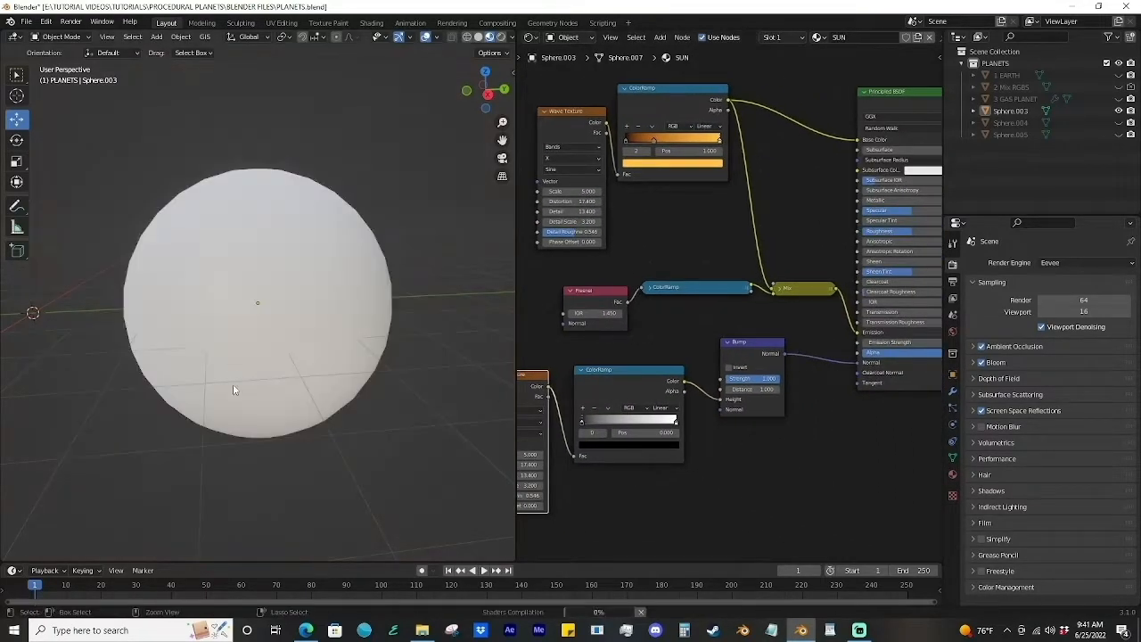
# Step: Move the bump ColorRamp's white stop to position 0.386 to sharpen the sun's surface relief
pyautogui.scroll(4, 351, 303)
pyautogui.keyDown('shift'); pyautogui.moveTo(347, 304); pyautogui.dragTo(351, 330, button='middle'); pyautogui.keyUp('shift')
pyautogui.scroll(2, 430, 364)
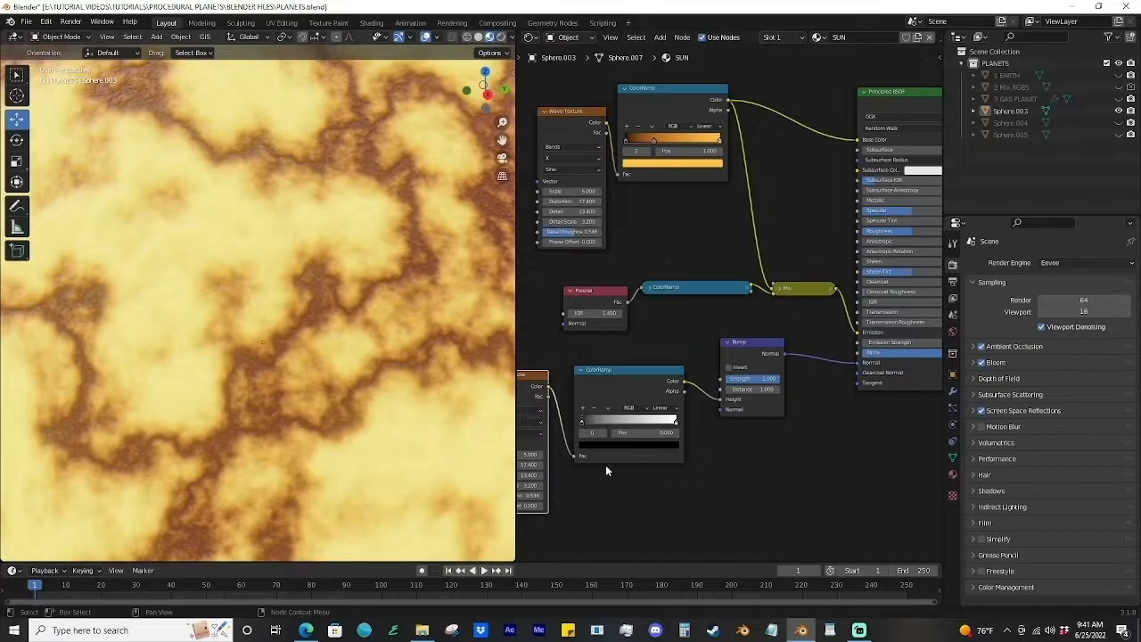
pyautogui.moveTo(589, 451); pyautogui.dragTo(704, 424, button='middle')
pyautogui.scroll(2, 704, 424)
pyautogui.moveTo(611, 449); pyautogui.dragTo(617, 449)
pyautogui.moveTo(692, 411); pyautogui.dragTo(693, 415)
pyautogui.moveTo(800, 411); pyautogui.dragTo(692, 417)
pyautogui.scroll(-6, 458, 411)
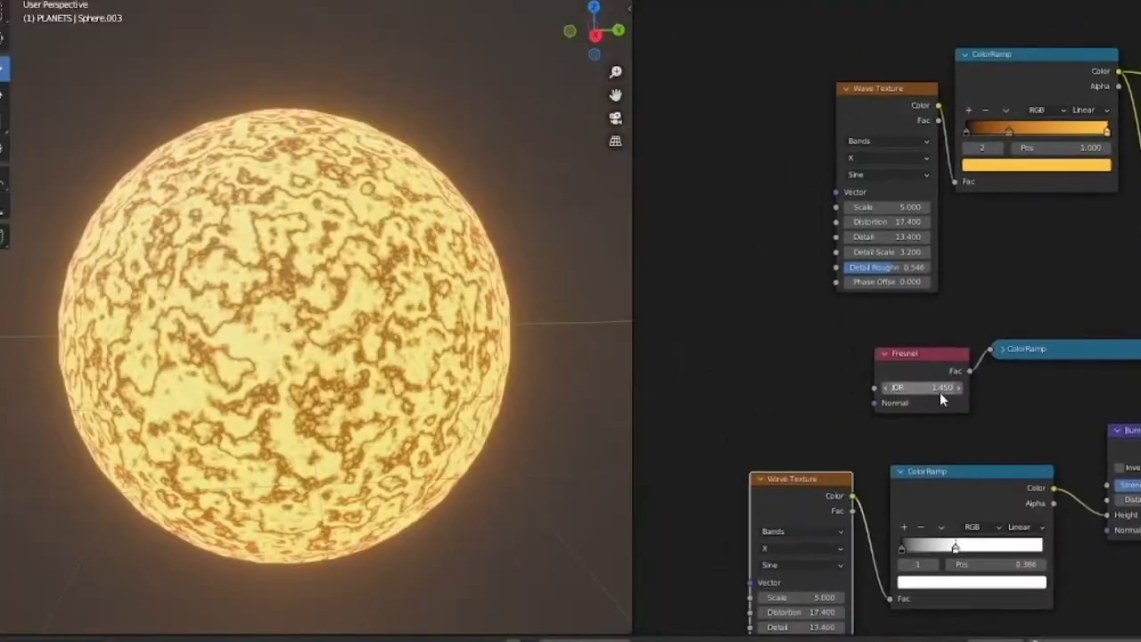
# Step: Drive the upper Wave Texture's Phase Offset with the expression #frame and play the animation
pyautogui.scroll(5, 903, 306)
pyautogui.moveTo(907, 272); pyautogui.dragTo(1038, 271)
pyautogui.hotkey('ctrl', 'z')
pyautogui.click(895, 274)
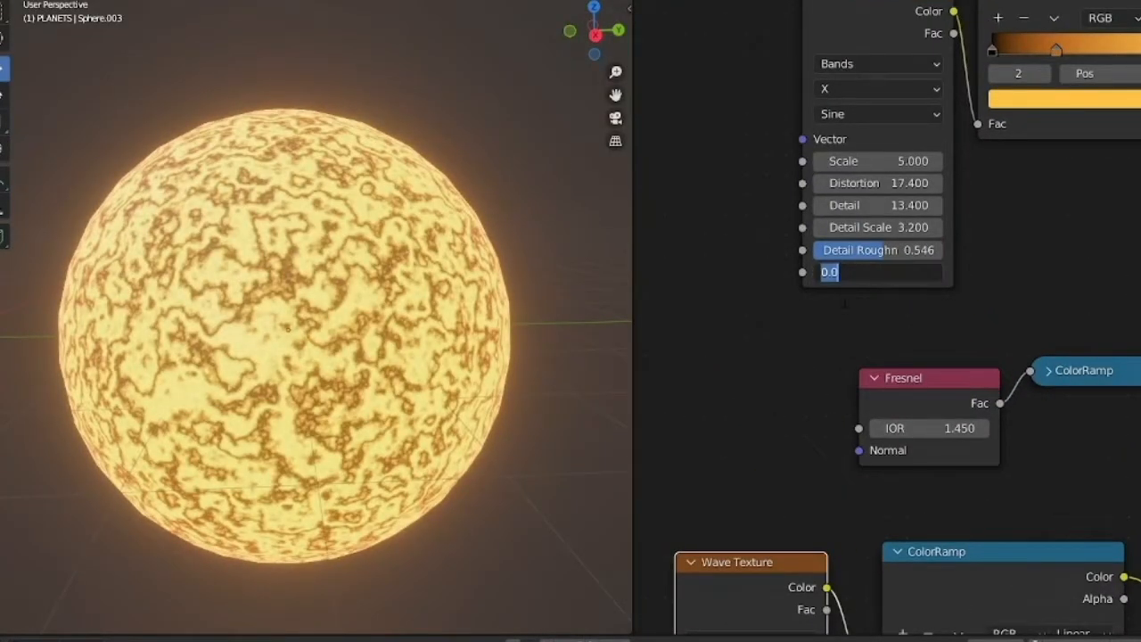
pyautogui.write('#frame')
pyautogui.press('Return')
pyautogui.press('space')
# Step: Slow the Phase Offset driver down by changing its expression to frame/10, and check the animation up close
pyautogui.click(877, 274)
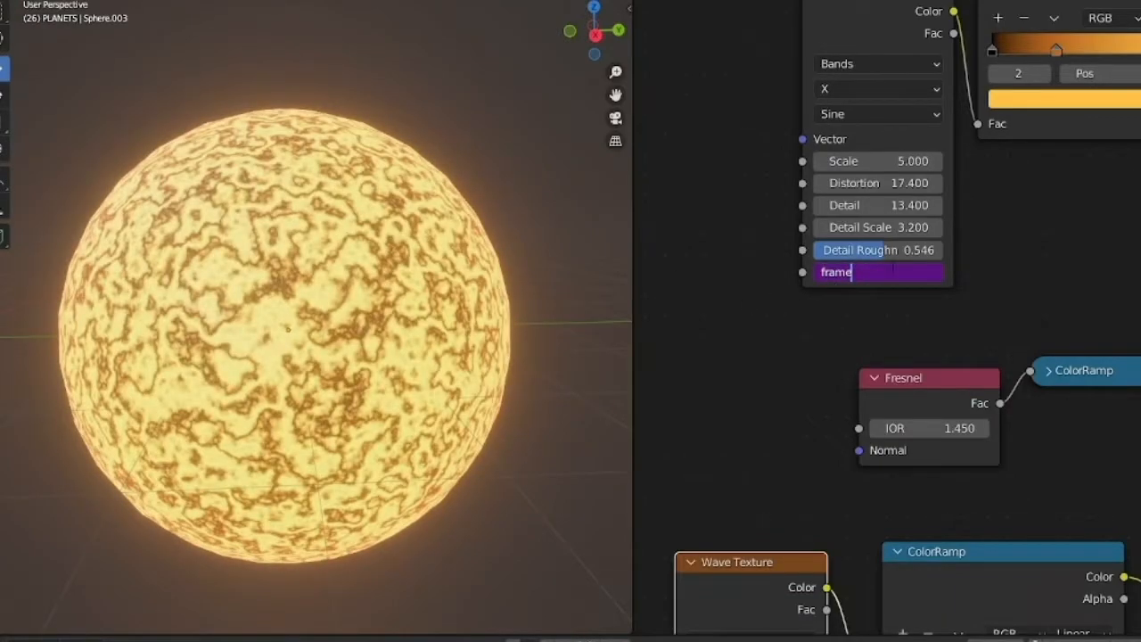
pyautogui.write('/10')
pyautogui.press('Return')
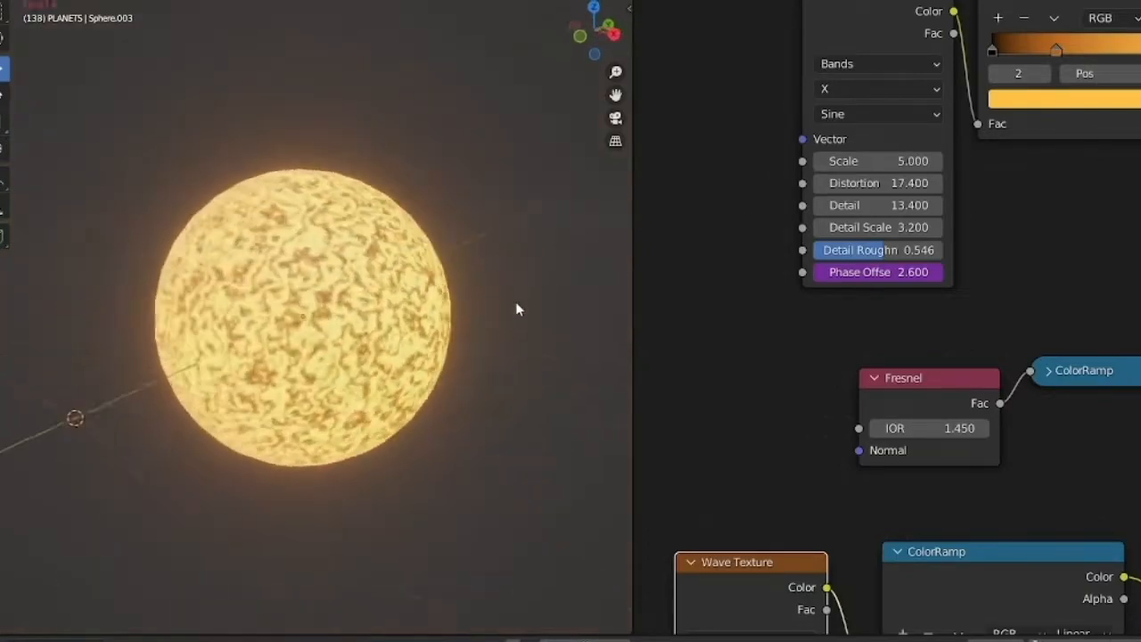
pyautogui.scroll(10, 515, 310)
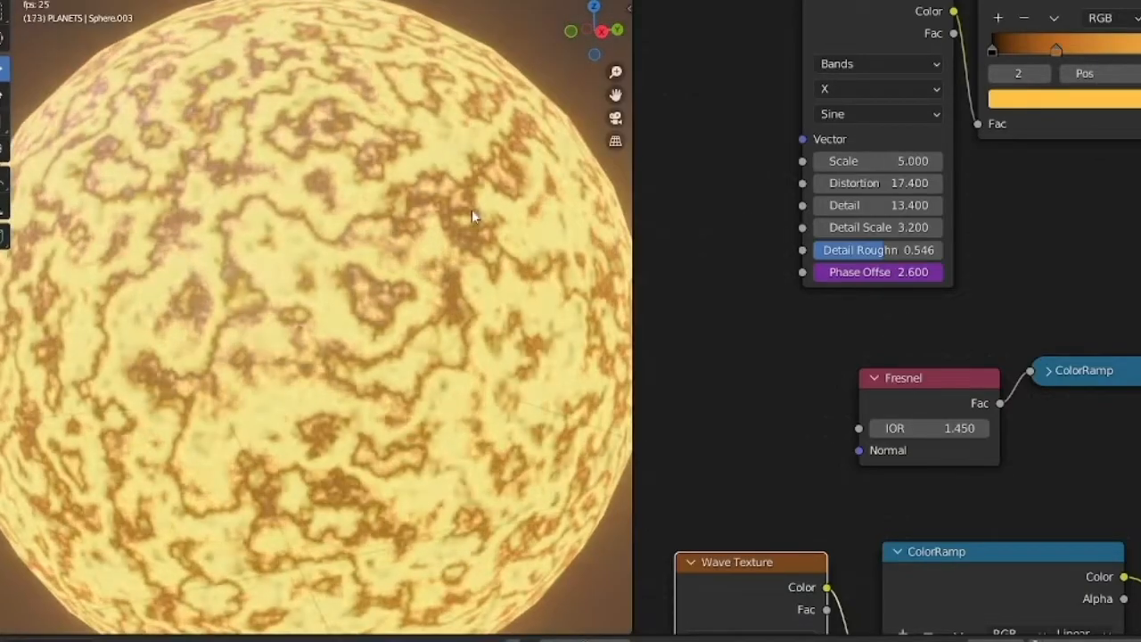
pyautogui.press('space')
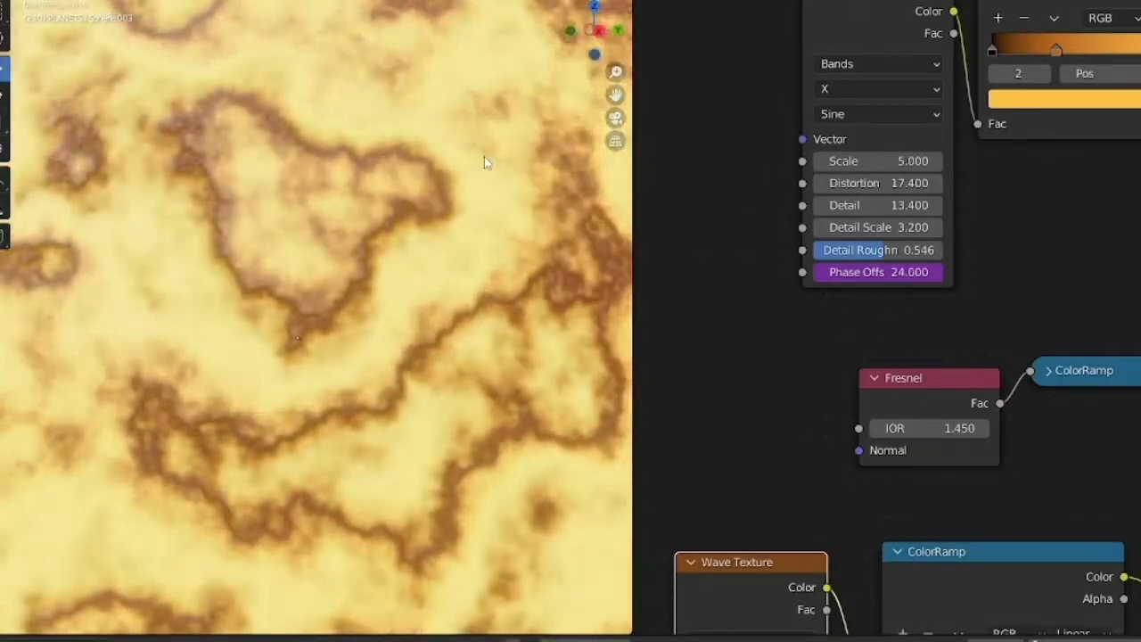
# Step: Replace the duplicate Wave Texture with a link from the animated one to the bump ColorRamp, and preview the animation
pyautogui.scroll(-10, 445, 220)
pyautogui.scroll(-3, 704, 348)
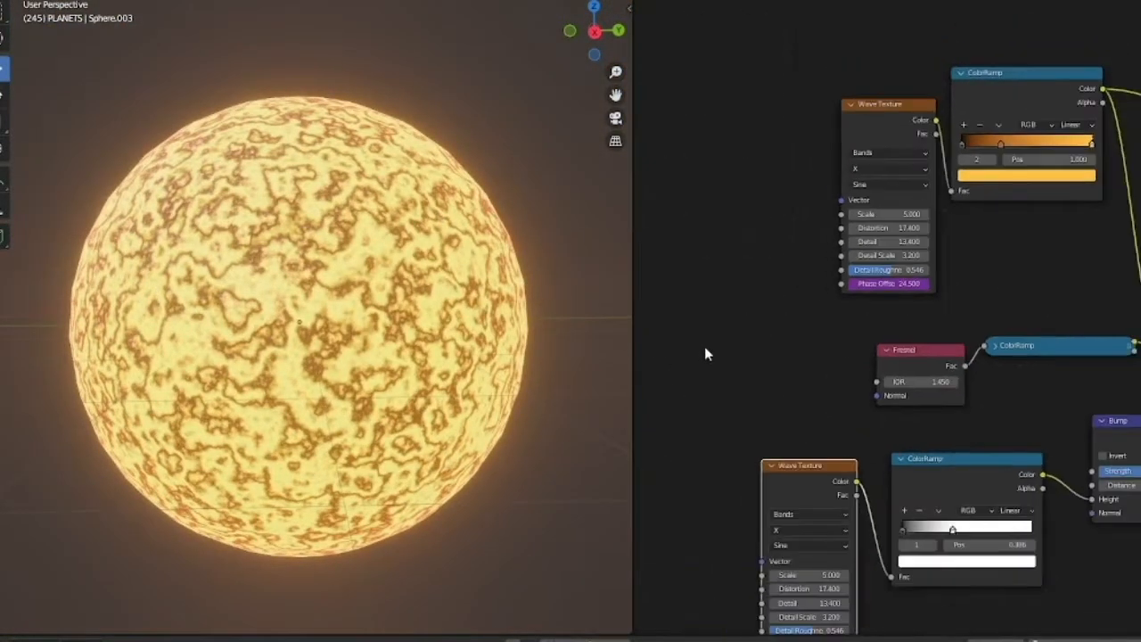
pyautogui.moveTo(899, 510); pyautogui.dragTo(870, 523)
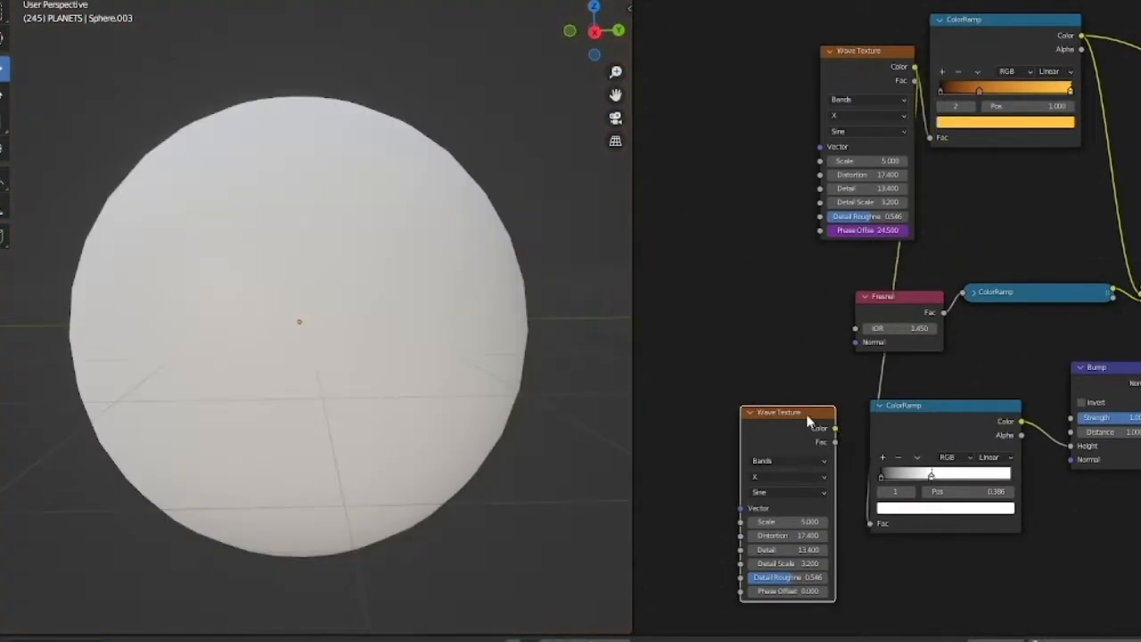
pyautogui.press('x')
pyautogui.moveTo(840, 67); pyautogui.dragTo(763, 66)
pyautogui.scroll(7, 496, 310)
pyautogui.press('space')
pyautogui.scroll(-7, 501, 306)
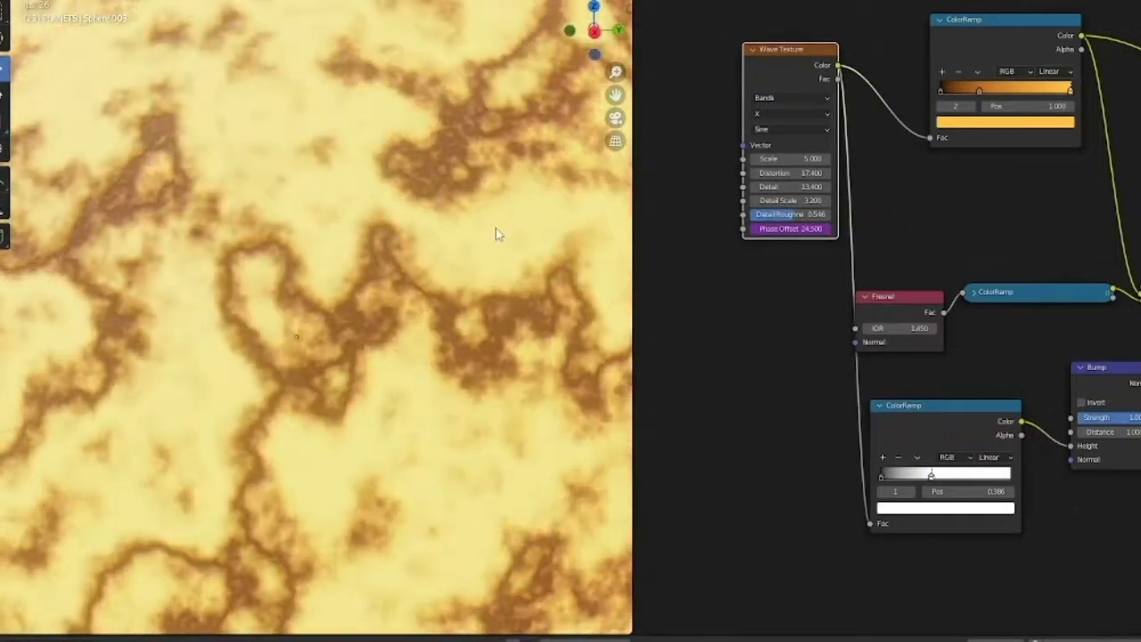
pyautogui.press('space')
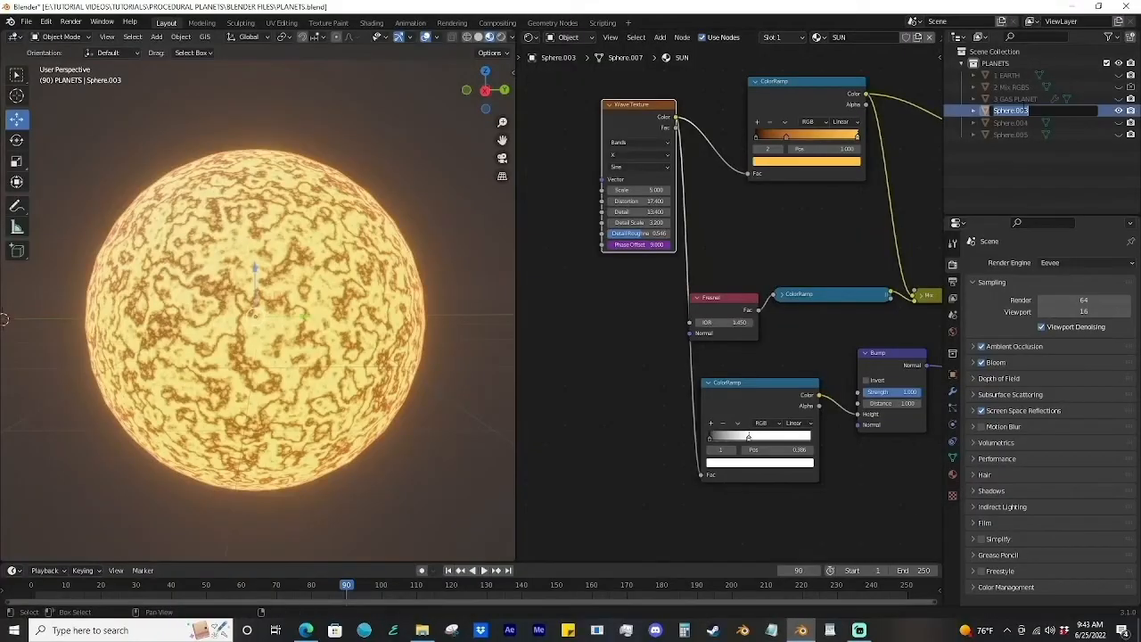
# Step: Rename the sun sphere to 4 SUN and hide it, showing Sphere.004 instead
pyautogui.write('4')
pyautogui.press('Return')
pyautogui.click(1119, 110)
pyautogui.click(1118, 122)
# Step: Create a new material on Sphere.004 and add a Noise Texture node to it
pyautogui.click(470, 333)
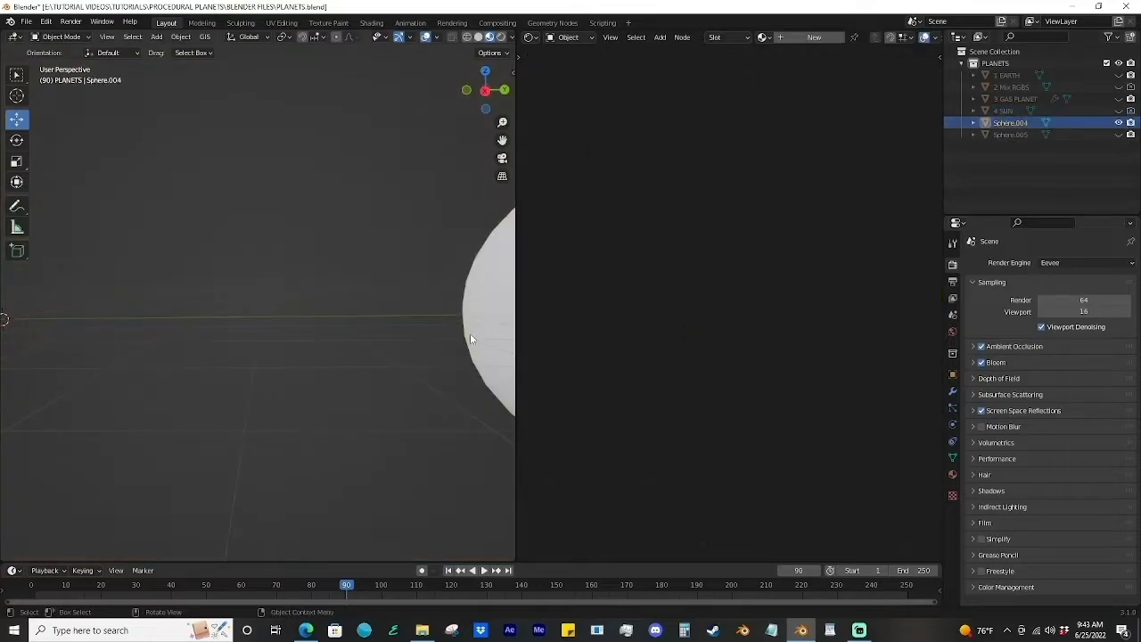
pyautogui.press('KP_Decimal')
pyautogui.click(869, 37)
pyautogui.moveTo(869, 228); pyautogui.dragTo(747, 230, button='middle')
pyautogui.scroll(2, 718, 207)
pyautogui.hotkey('shift', 'a')
pyautogui.click(708, 241)
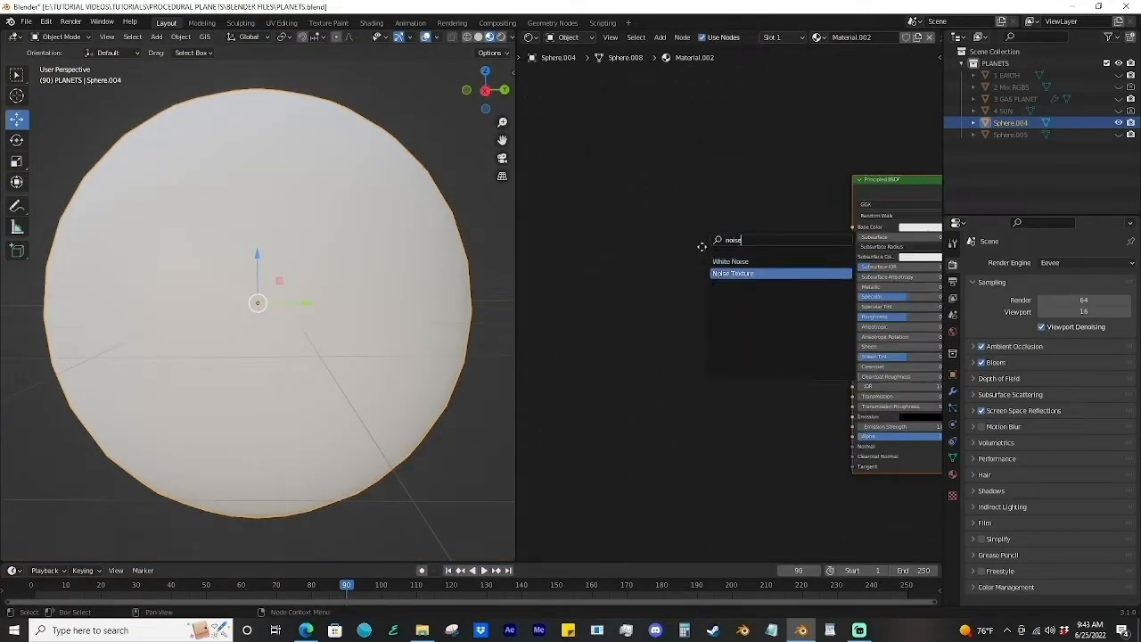
pyautogui.click(712, 274)
pyautogui.click(576, 240)
# Step: Add a ColorRamp after the Noise Texture and connect its color to the Principled BSDF's Base Color
pyautogui.hotkey('shift', 'a')
pyautogui.click(760, 204)
pyautogui.write('color')
pyautogui.press('Return')
pyautogui.click(615, 193)
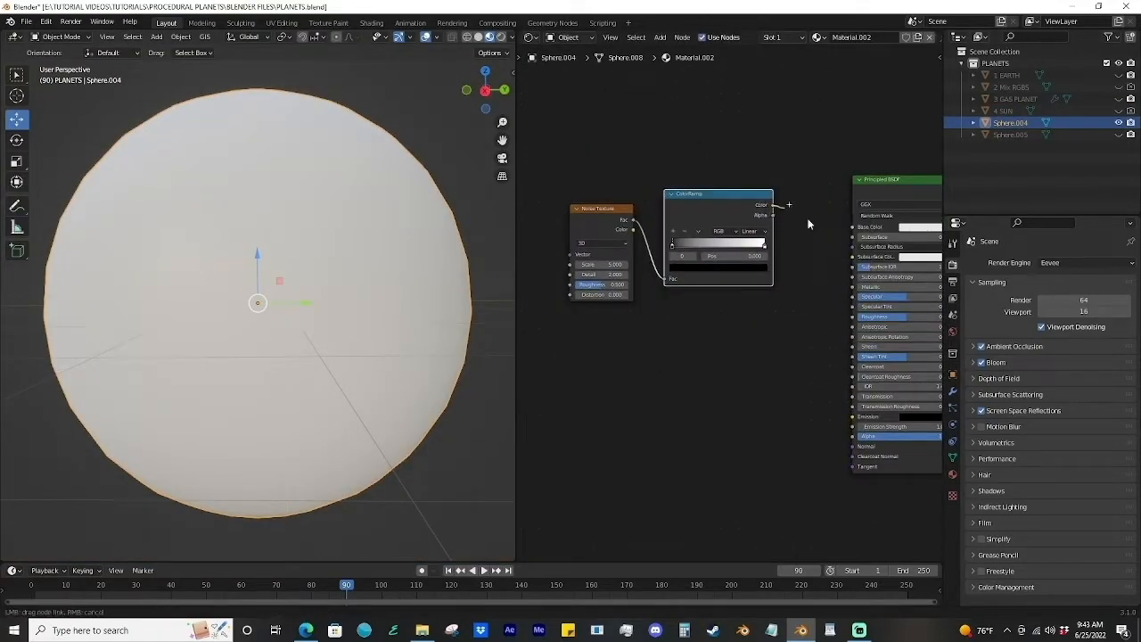
pyautogui.moveTo(772, 205); pyautogui.dragTo(853, 227)
# Step: Set the Noise Texture's scale to 2, detail to 15 and roughness to 0.633, with the ColorRamp's black stop at 0.473
pyautogui.scroll(1, 669, 323)
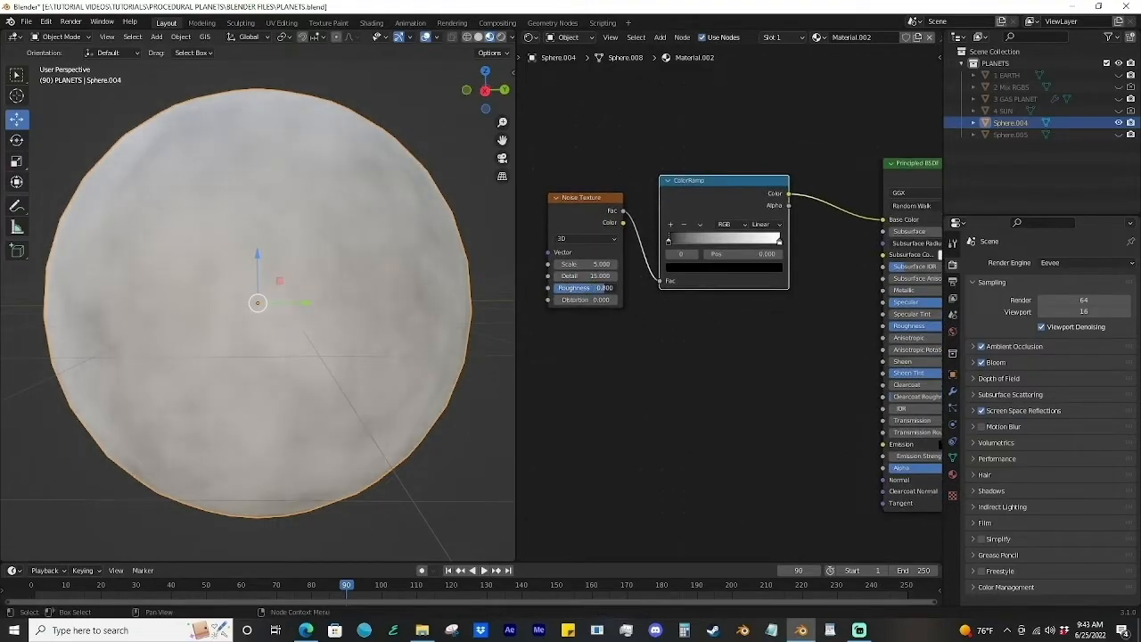
pyautogui.moveTo(669, 240); pyautogui.dragTo(720, 240)
pyautogui.click(584, 264)
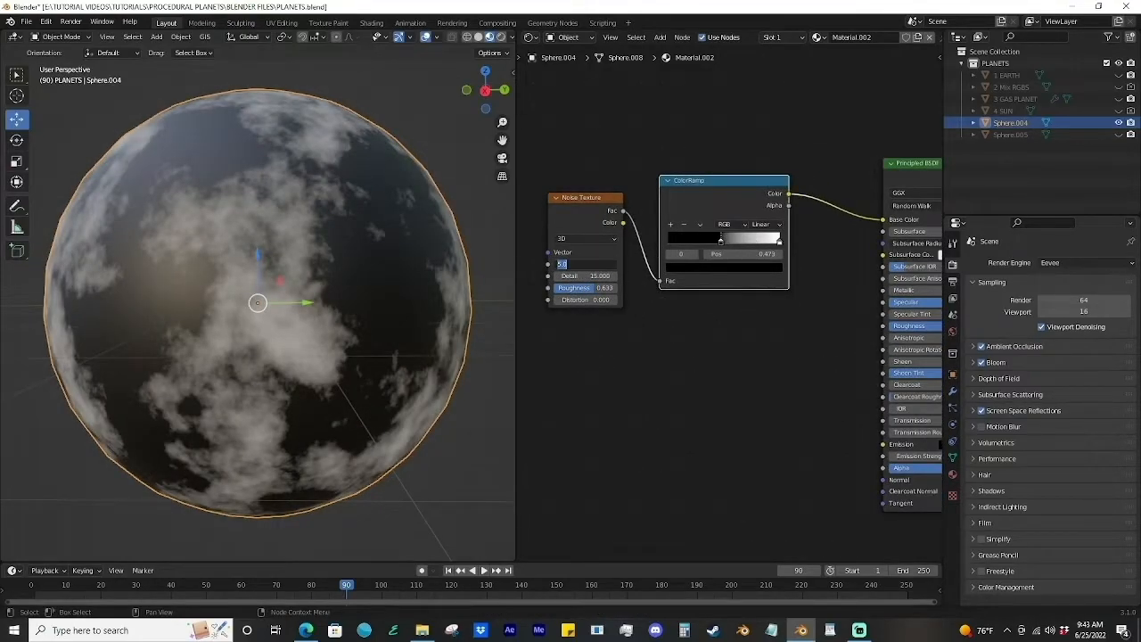
pyautogui.write('2')
pyautogui.press('Return')
pyautogui.scroll(-1, 445, 284)
pyautogui.moveTo(444, 282); pyautogui.dragTo(461, 292, button='middle')
pyautogui.scroll(-3, 615, 205)
# Step: Duplicate the ColorRamp below the original and connect the Noise Texture's Fac to the copy
pyautogui.hotkey('shift', 'd')
pyautogui.click(696, 341)
pyautogui.moveTo(621, 204); pyautogui.dragTo(657, 413)
pyautogui.moveTo(691, 348); pyautogui.dragTo(647, 359)
# Step: Add a Bump node, connecting the duplicated ColorRamp to its Height and its output to the Principled BSDF's Normal
pyautogui.hotkey('shift', 'a')
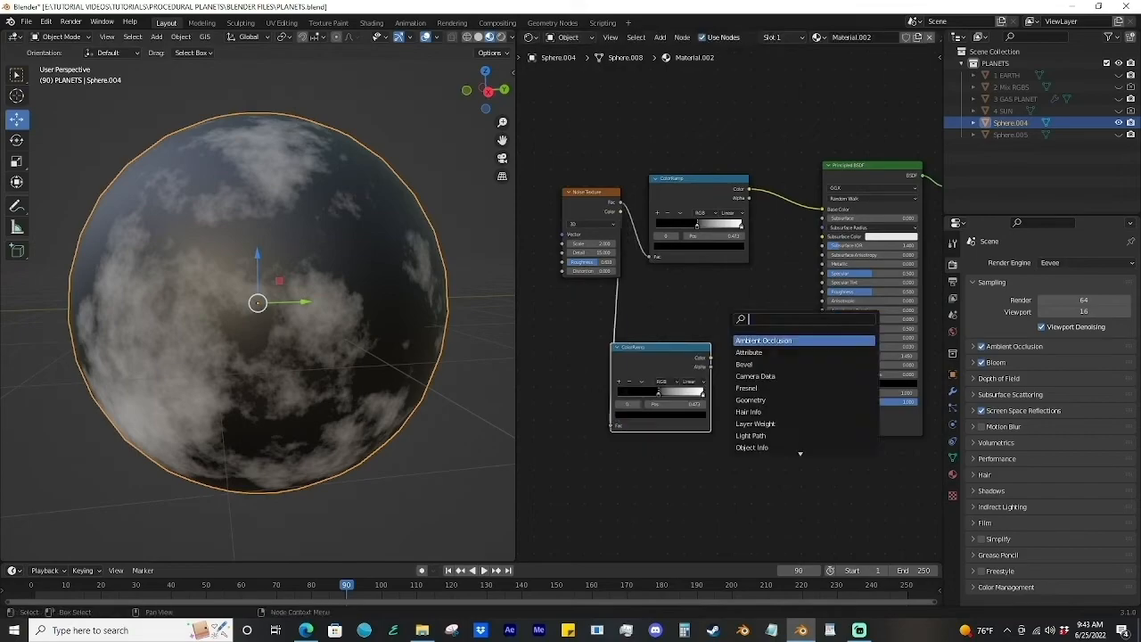
pyautogui.write('bump')
pyautogui.press('Return')
pyautogui.moveTo(786, 333); pyautogui.dragTo(823, 412)
pyautogui.moveTo(828, 415); pyautogui.dragTo(900, 391, button='middle')
pyautogui.scroll(3, 785, 338)
pyautogui.moveTo(644, 163); pyautogui.dragTo(591, 180)
pyautogui.scroll(3, 708, 308)
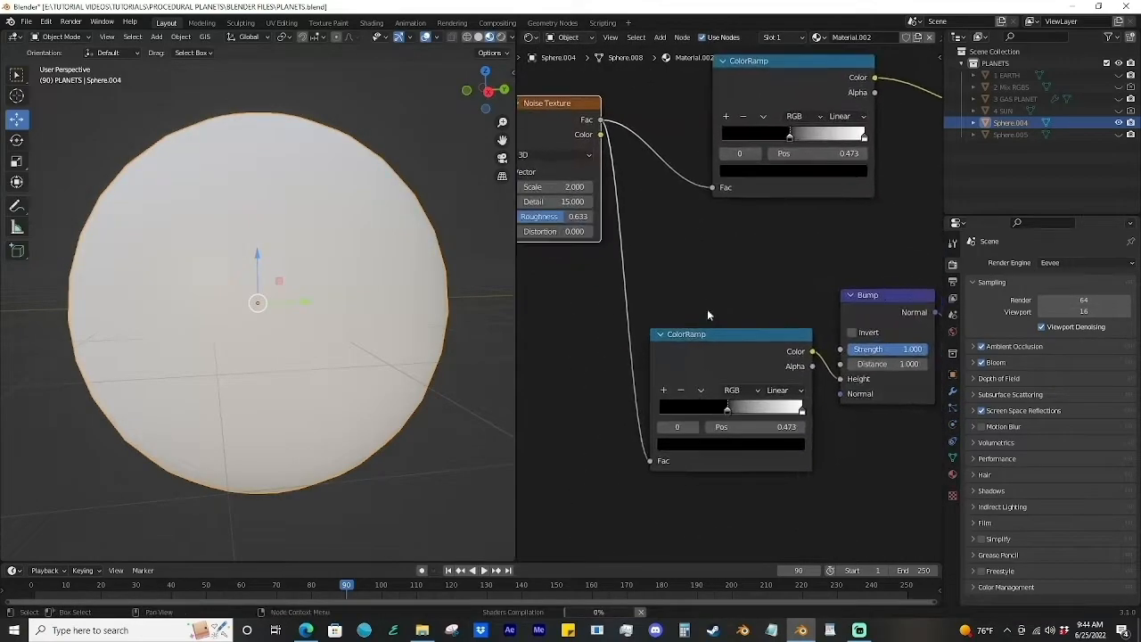
# Step: Try different black and white stop positions on the bump ColorRamp to compare the planet's surface relief
pyautogui.moveTo(707, 307); pyautogui.dragTo(668, 297, button='middle')
pyautogui.moveTo(688, 399); pyautogui.dragTo(691, 395)
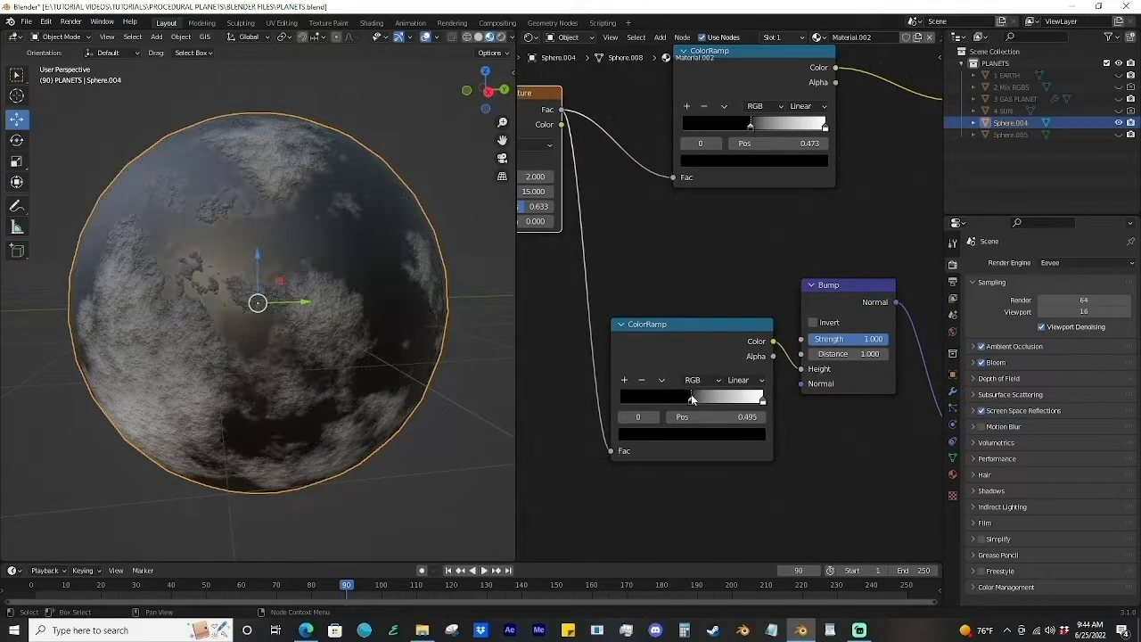
pyautogui.moveTo(762, 399); pyautogui.dragTo(691, 399)
pyautogui.moveTo(408, 383); pyautogui.dragTo(422, 331, button='middle')
pyautogui.scroll(1, 422, 330)
pyautogui.moveTo(692, 399); pyautogui.dragTo(763, 402)
pyautogui.moveTo(692, 400); pyautogui.dragTo(688, 400)
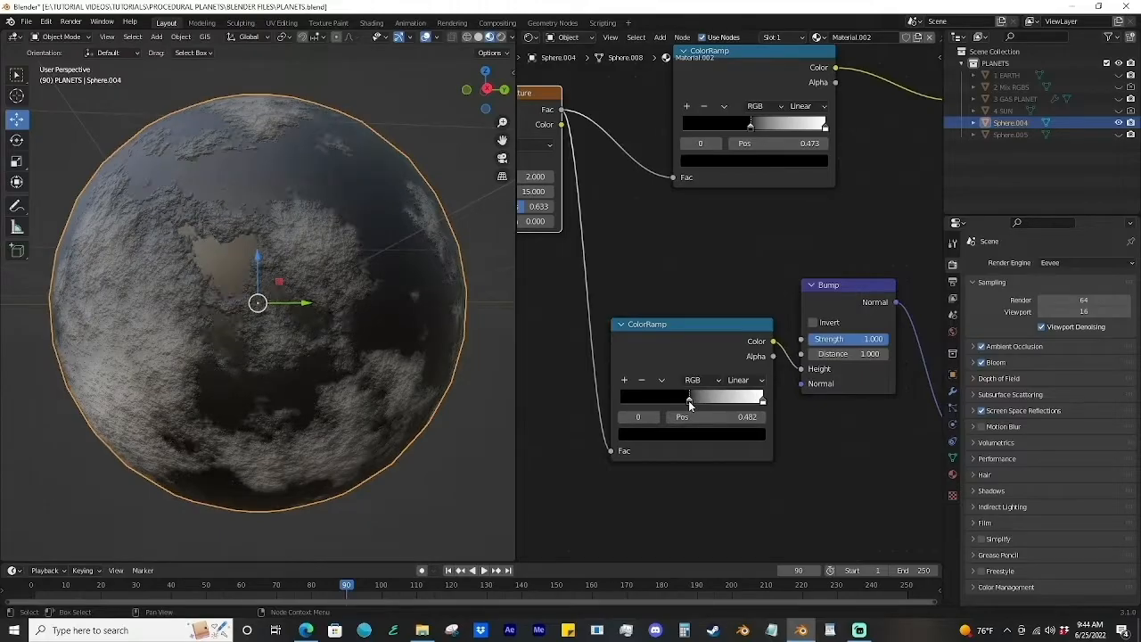
pyautogui.scroll(-1, 389, 308)
pyautogui.keyDown('shift'); pyautogui.moveTo(390, 309); pyautogui.dragTo(384, 330, button='middle'); pyautogui.keyUp('shift')
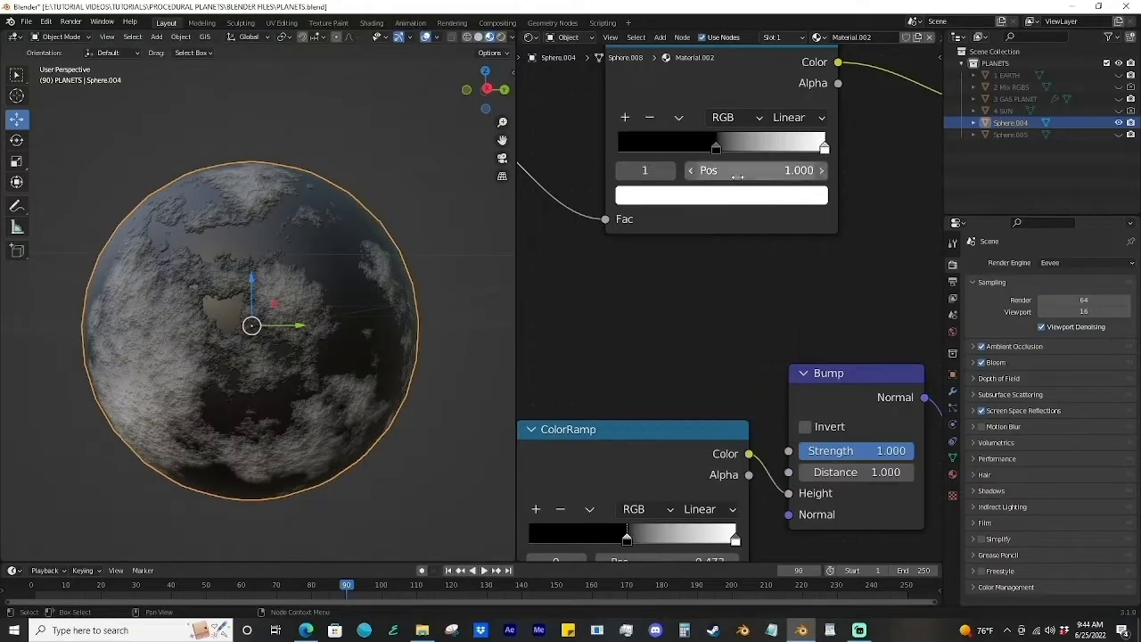
# Step: Color the upper ColorRamp's white stop yellow and its black stop brown
pyautogui.click(725, 196)
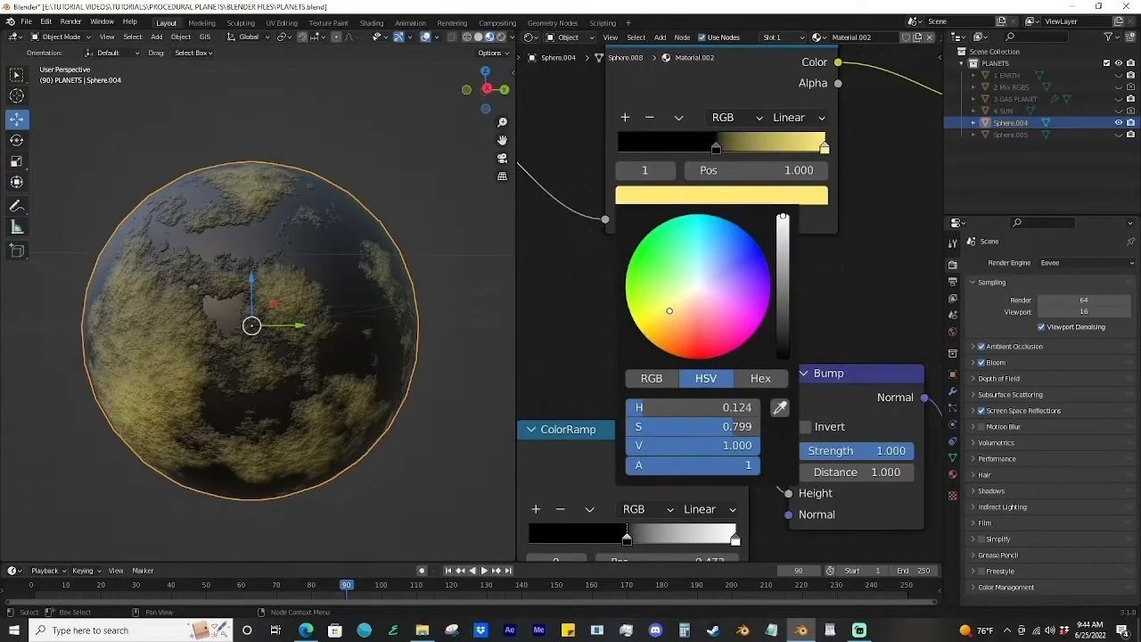
pyautogui.click(718, 146)
pyautogui.click(709, 196)
pyautogui.click(782, 340)
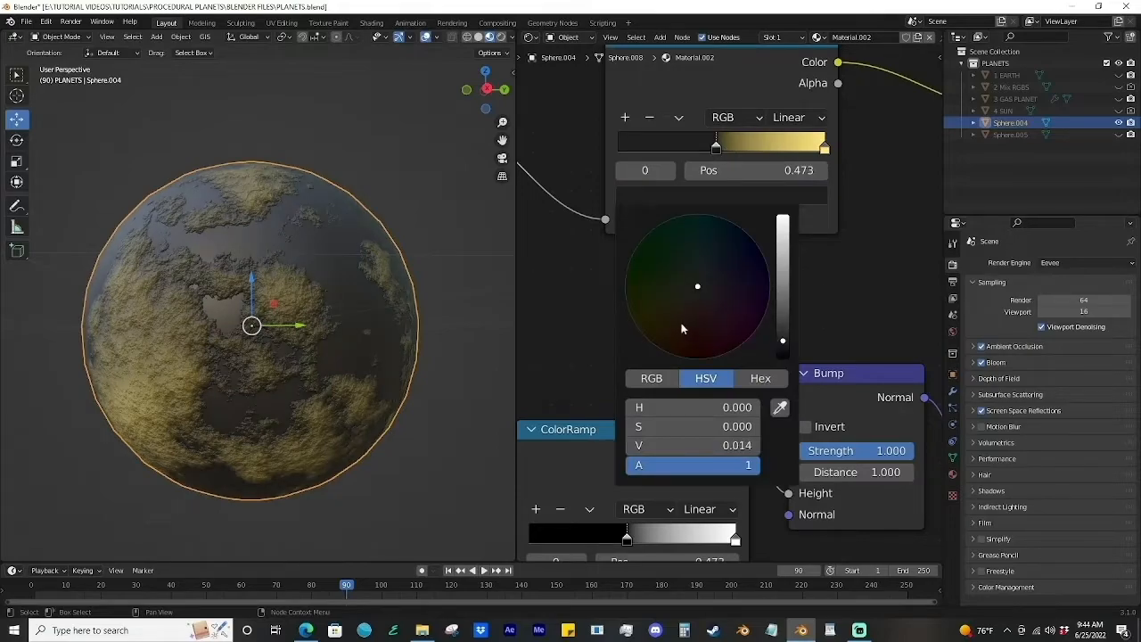
pyautogui.moveTo(782, 341); pyautogui.dragTo(782, 290)
# Step: Recolor the upper ColorRamp's light stop to a saturated orange-red with full brightness
pyautogui.click(824, 147)
pyautogui.click(722, 195)
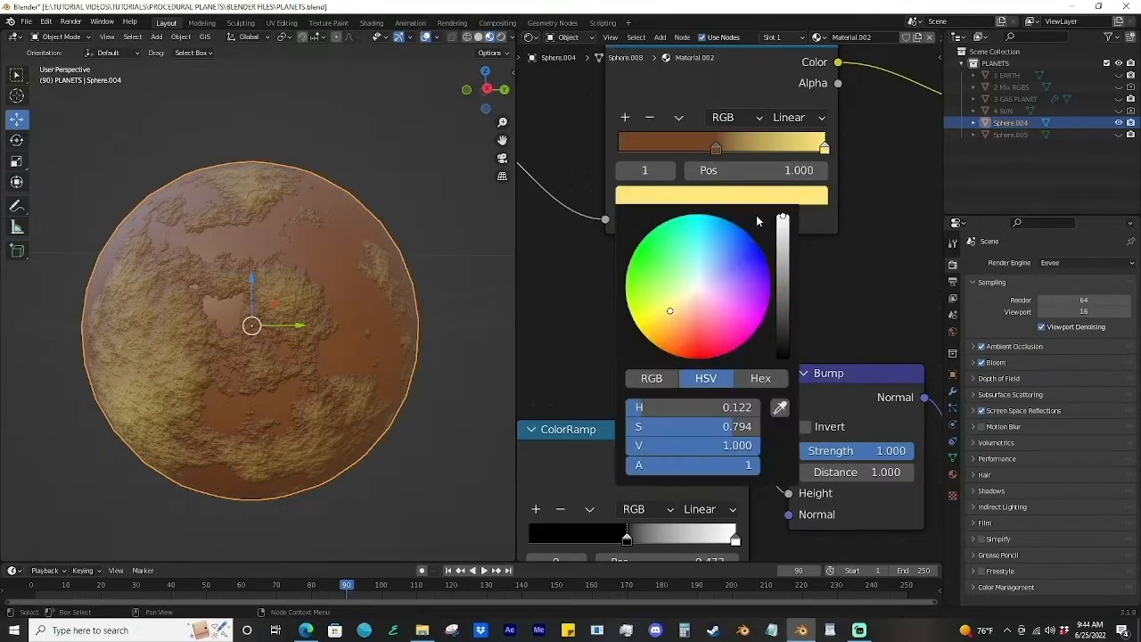
pyautogui.click(671, 334)
pyautogui.moveTo(663, 330); pyautogui.dragTo(675, 337)
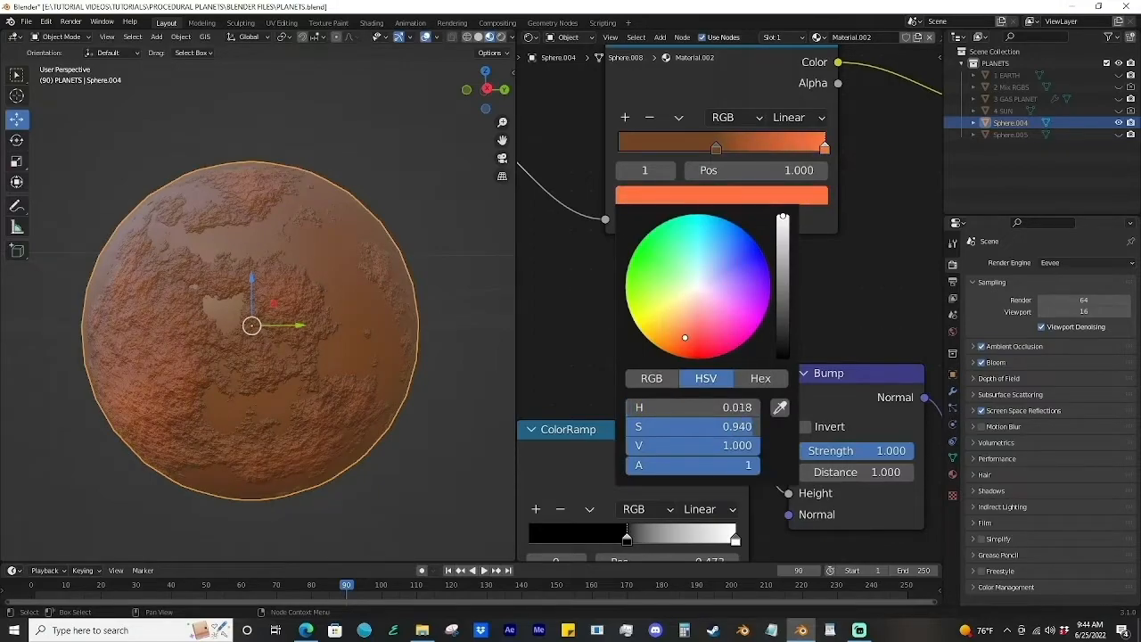
pyautogui.click(396, 234)
pyautogui.scroll(-2, 397, 235)
pyautogui.moveTo(397, 235)
pyautogui.mouseDown(button='middle')
pyautogui.moveTo(415, 245)
pyautogui.moveTo(397, 245)
pyautogui.moveTo(403, 210)
pyautogui.moveTo(405, 246)
pyautogui.mouseUp(button='middle')
pyautogui.scroll(3, 403, 210)
pyautogui.scroll(-2, 403, 210)
# Step: Raise the Noise Texture's scale to about 6.2 for finer surface detail
pyautogui.moveTo(681, 308); pyautogui.dragTo(849, 322, button='middle')
pyautogui.moveTo(581, 232)
pyautogui.mouseDown()
pyautogui.moveTo(618, 231)
pyautogui.moveTo(557, 212)
pyautogui.moveTo(589, 212)
pyautogui.mouseUp()
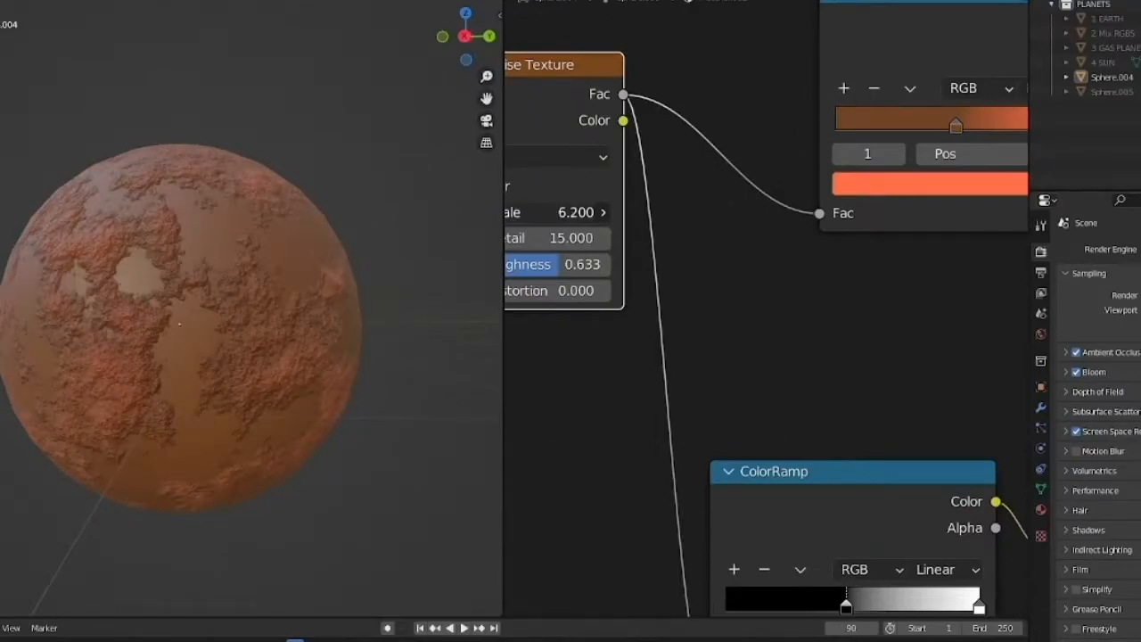
pyautogui.scroll(1, 457, 250)
pyautogui.scroll(-2, 483, 256)
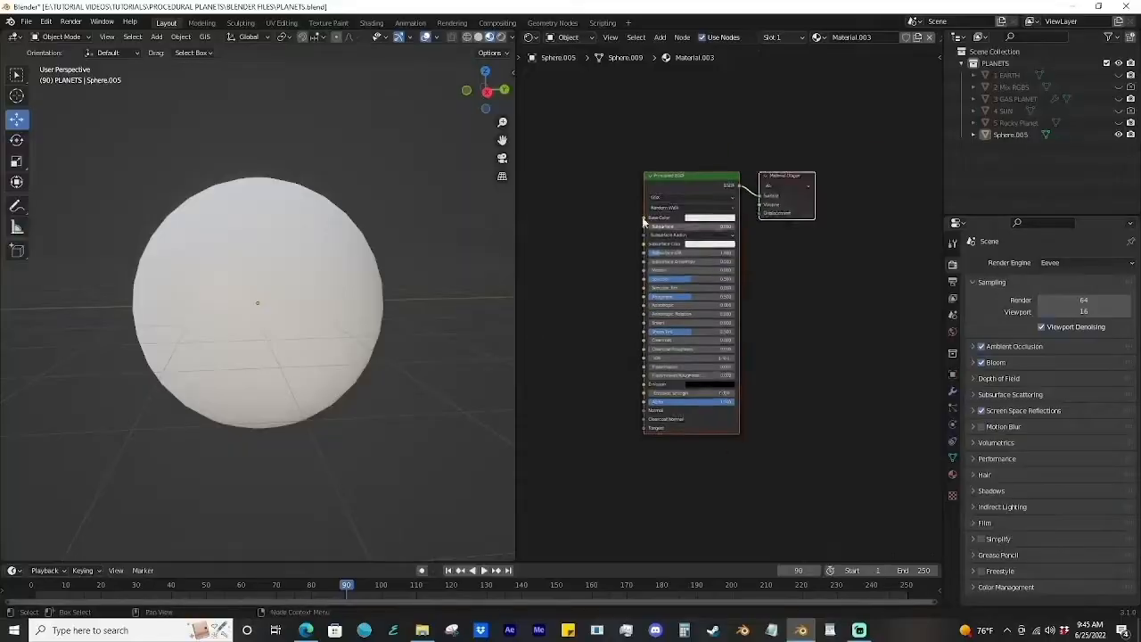
# Step: Add a Musgrave Texture to the new white sphere's material with scale 10, detail 15 and dimension 0.3
pyautogui.hotkey('shift', 'a')
pyautogui.write('mu')
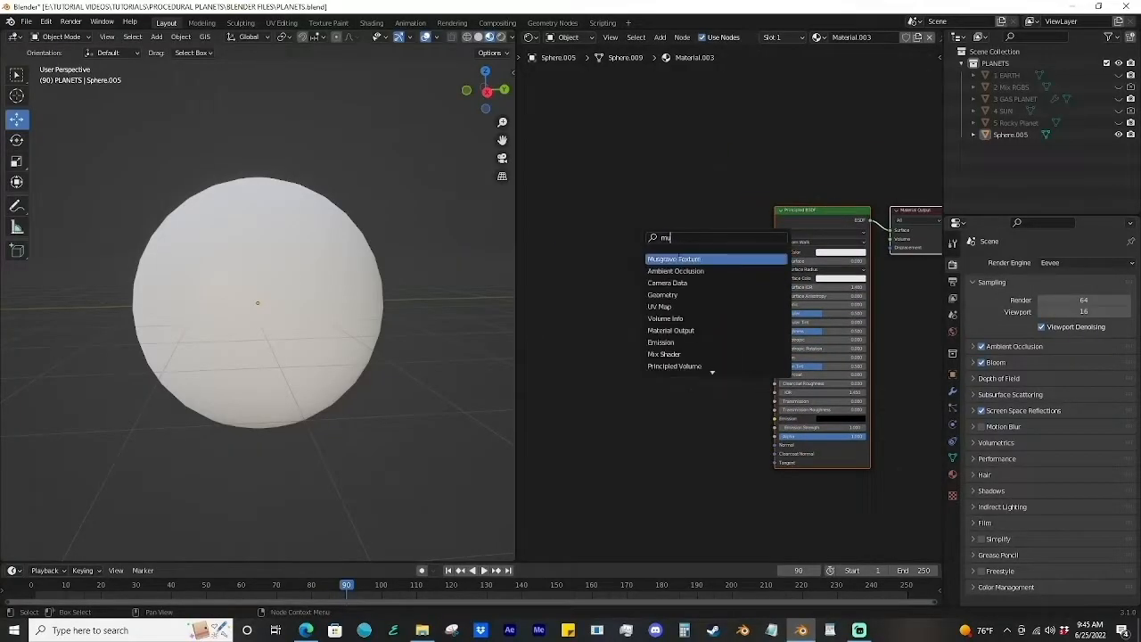
pyautogui.moveTo(657, 236); pyautogui.dragTo(775, 252)
pyautogui.moveTo(705, 277); pyautogui.dragTo(736, 277)
pyautogui.moveTo(705, 289); pyautogui.dragTo(757, 290)
# Step: Insert a ColorRamp after the Musgrave Texture and place its black stop at about 0.332
pyautogui.hotkey('shift', 'a')
pyautogui.click(775, 234)
pyautogui.scroll(3, 802, 267)
pyautogui.moveTo(701, 226); pyautogui.dragTo(757, 227)
# Step: Insert a MixRGB node after the ColorRamp and add a Noise Texture whose Color feeds the mix's Color2
pyautogui.hotkey('shift', 'a')
pyautogui.write('mix')
pyautogui.click(911, 181)
pyautogui.scroll(-4, 579, 291)
pyautogui.hotkey('shift', 'a')
pyautogui.write('noise')
pyautogui.moveTo(642, 372); pyautogui.dragTo(825, 279)
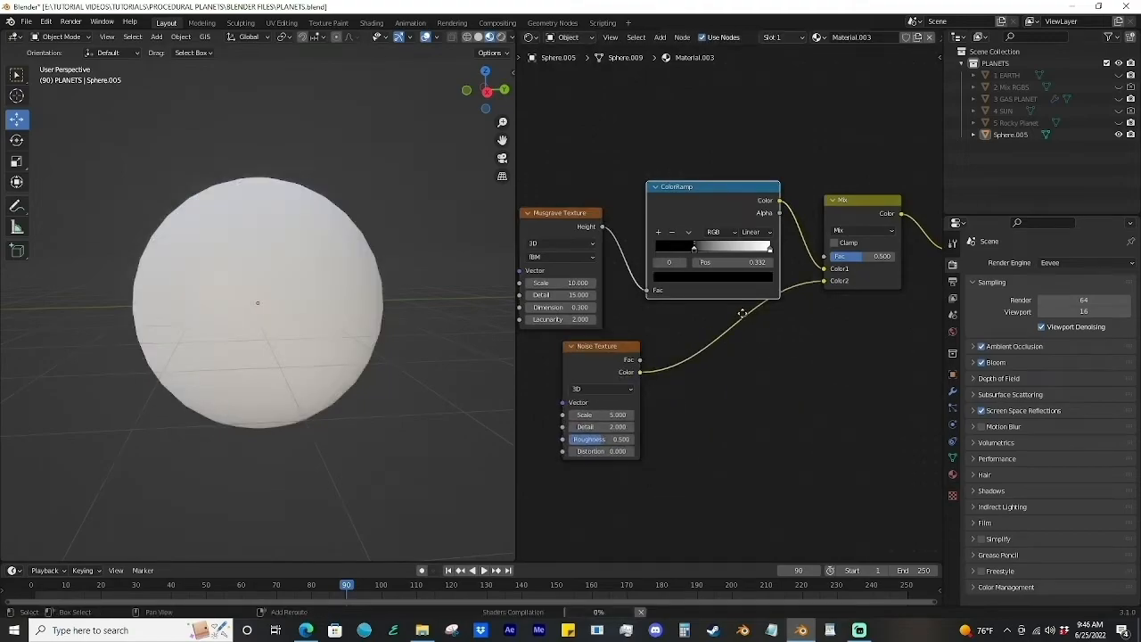
# Step: Duplicate the ColorRamp onto the Noise Texture's link, adjust the noise settings and move the white stop closer to the black
pyautogui.hotkey('shift', 'd')
pyautogui.click(712, 428)
pyautogui.scroll(3, 669, 357)
pyautogui.moveTo(699, 386); pyautogui.dragTo(724, 390)
pyautogui.moveTo(677, 428); pyautogui.dragTo(751, 410, button='middle')
pyautogui.moveTo(595, 438); pyautogui.dragTo(640, 438)
pyautogui.moveTo(595, 453); pyautogui.dragTo(605, 452)
pyautogui.moveTo(880, 369); pyautogui.dragTo(826, 369)
# Step: Rearrange the texture nodes and add a Magic Texture below the Noise Texture's ColorRamp
pyautogui.scroll(-8, 705, 455)
pyautogui.moveTo(713, 453); pyautogui.dragTo(662, 360, button='middle')
pyautogui.moveTo(662, 360); pyautogui.dragTo(606, 308)
pyautogui.moveTo(606, 307); pyautogui.dragTo(568, 318)
pyautogui.hotkey('shift', 'a')
pyautogui.write('mag')
pyautogui.click(735, 404)
pyautogui.moveTo(735, 405); pyautogui.dragTo(682, 396, button='middle')
# Step: Duplicate the Mix node, connecting the Magic Texture's Color to it and its output to the Principled BSDF's Emission
pyautogui.click(776, 182)
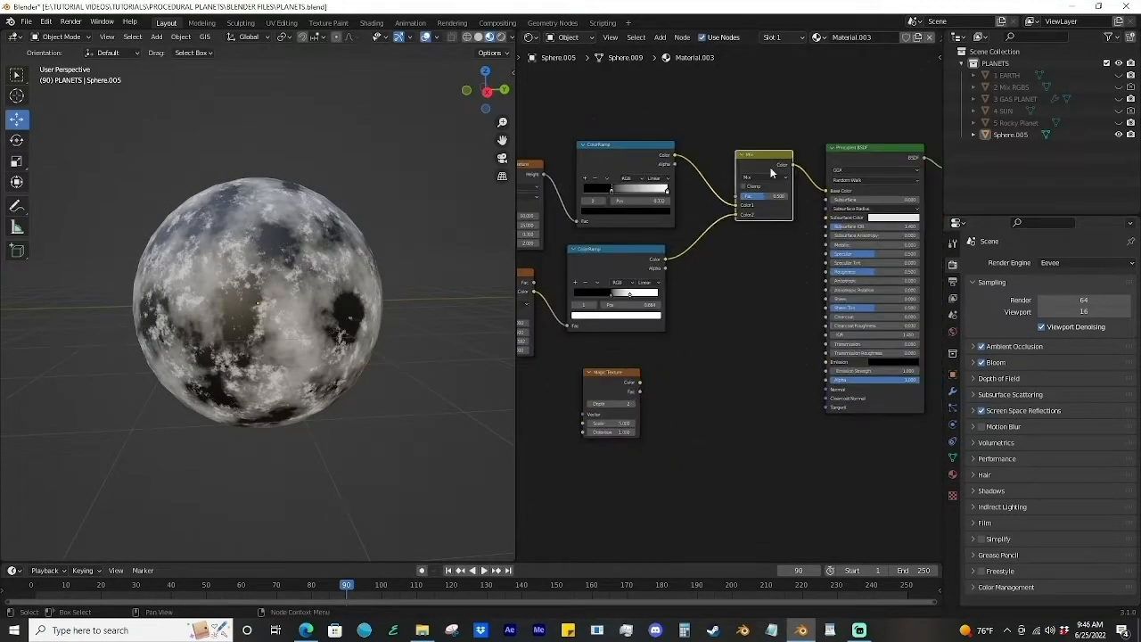
pyautogui.moveTo(639, 383); pyautogui.dragTo(735, 393)
pyautogui.moveTo(793, 353); pyautogui.dragTo(826, 362)
pyautogui.moveTo(838, 374); pyautogui.dragTo(689, 386, button='middle')
pyautogui.scroll(-3, 687, 387)
# Step: Set the Magic Texture's depth to 10, scale to 2 and distortion to 1.5
pyautogui.moveTo(535, 366); pyautogui.dragTo(622, 332)
pyautogui.scroll(5, 626, 374)
pyautogui.moveTo(643, 380); pyautogui.dragTo(682, 380)
pyautogui.moveTo(669, 446)
pyautogui.mouseDown()
pyautogui.moveTo(700, 445)
pyautogui.moveTo(674, 446)
pyautogui.mouseUp()
pyautogui.moveTo(677, 433); pyautogui.dragTo(623, 433)
# Step: Switch the duplicated mix node to Multiply with a factor of 1 and move the Magic Texture's link to Color2
pyautogui.scroll(2, 374, 389)
pyautogui.moveTo(781, 401); pyautogui.dragTo(722, 376, button='middle')
pyautogui.click(811, 376)
pyautogui.moveTo(889, 214); pyautogui.dragTo(888, 298)
pyautogui.moveTo(755, 351); pyautogui.dragTo(831, 351)
pyautogui.click(798, 322)
pyautogui.click(797, 368)
pyautogui.moveTo(755, 363); pyautogui.dragTo(753, 379)
# Step: Route the first Mix node's Color through a new Invert node into the Multiply node's Color1
pyautogui.hotkey('shift', 'a')
pyautogui.write('si')
pyautogui.press('Return')
pyautogui.click(731, 218)
pyautogui.scroll(-4, 606, 361)
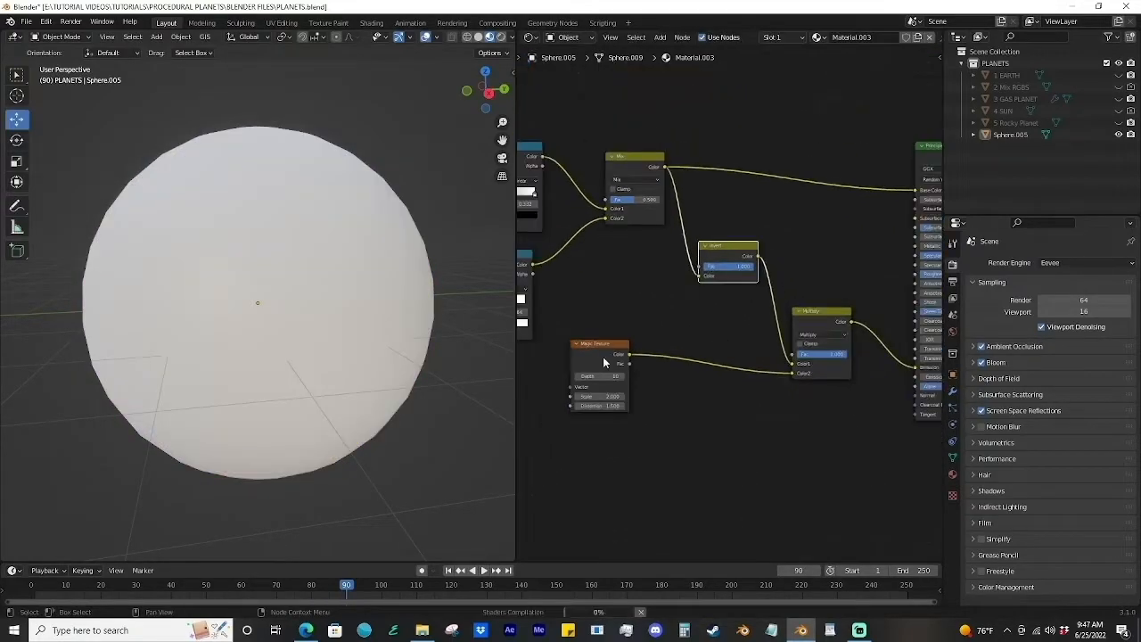
# Step: Insert a ColorRamp between the Magic Texture and the Multiply node and bring its black and white stops closer together
pyautogui.moveTo(623, 365); pyautogui.dragTo(748, 378)
pyautogui.scroll(6, 740, 363)
pyautogui.hotkey('shift', 'a')
pyautogui.write('scol')
pyautogui.press('Return')
pyautogui.click(687, 383)
pyautogui.moveTo(736, 533); pyautogui.dragTo(686, 448, button='middle')
pyautogui.moveTo(653, 392); pyautogui.dragTo(701, 392)
pyautogui.moveTo(771, 393); pyautogui.dragTo(750, 392)
# Step: Remove the Invert node while keeping the link from the Mix node to the Multiply node
pyautogui.moveTo(279, 308); pyautogui.dragTo(303, 276, button='middle')
pyautogui.scroll(-3, 660, 241)
pyautogui.moveTo(653, 219); pyautogui.dragTo(668, 281, button='middle')
pyautogui.moveTo(631, 271); pyautogui.dragTo(578, 271)
pyautogui.hotkey('ctrl', 'x')
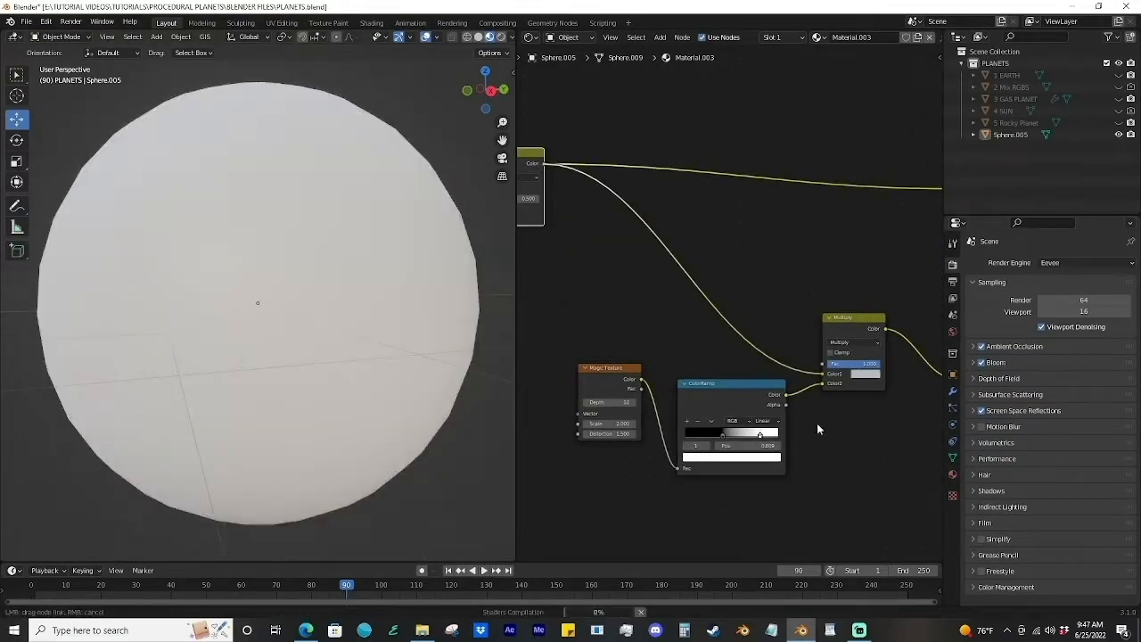
# Step: Rearrange the Magic Texture branch and the Multiply node closer to the Mix node and the Principled BSDF
pyautogui.scroll(-5, 814, 405)
pyautogui.moveTo(814, 419); pyautogui.dragTo(624, 339)
pyautogui.moveTo(727, 356); pyautogui.dragTo(575, 363)
pyautogui.moveTo(903, 205); pyautogui.dragTo(816, 205)
pyautogui.scroll(4, 815, 207)
pyautogui.scroll(-2, 294, 303)
pyautogui.moveTo(294, 303); pyautogui.dragTo(258, 303, button='middle')
pyautogui.scroll(-3, 664, 410)
pyautogui.moveTo(662, 412); pyautogui.dragTo(761, 398, button='middle')
# Step: Duplicate the Magic Texture's ColorRamp and connect the Multiply node's Color to the copy's Fac
pyautogui.click(611, 348)
pyautogui.hotkey('shift', 'd')
pyautogui.click(713, 419)
pyautogui.scroll(-3, 713, 415)
pyautogui.moveTo(763, 307); pyautogui.dragTo(754, 266)
pyautogui.moveTo(681, 344); pyautogui.dragTo(684, 302)
pyautogui.moveTo(623, 329); pyautogui.dragTo(613, 353)
# Step: Connect the duplicated ColorRamp to a Bump node's Height and the bump output to the Principled BSDF's Normal
pyautogui.scroll(5, 863, 322)
pyautogui.moveTo(824, 458); pyautogui.dragTo(867, 398)
pyautogui.moveTo(731, 468); pyautogui.dragTo(696, 412)
pyautogui.moveTo(739, 420); pyautogui.dragTo(784, 443)
pyautogui.moveTo(639, 480); pyautogui.dragTo(647, 481)
pyautogui.scroll(1, 642, 474)
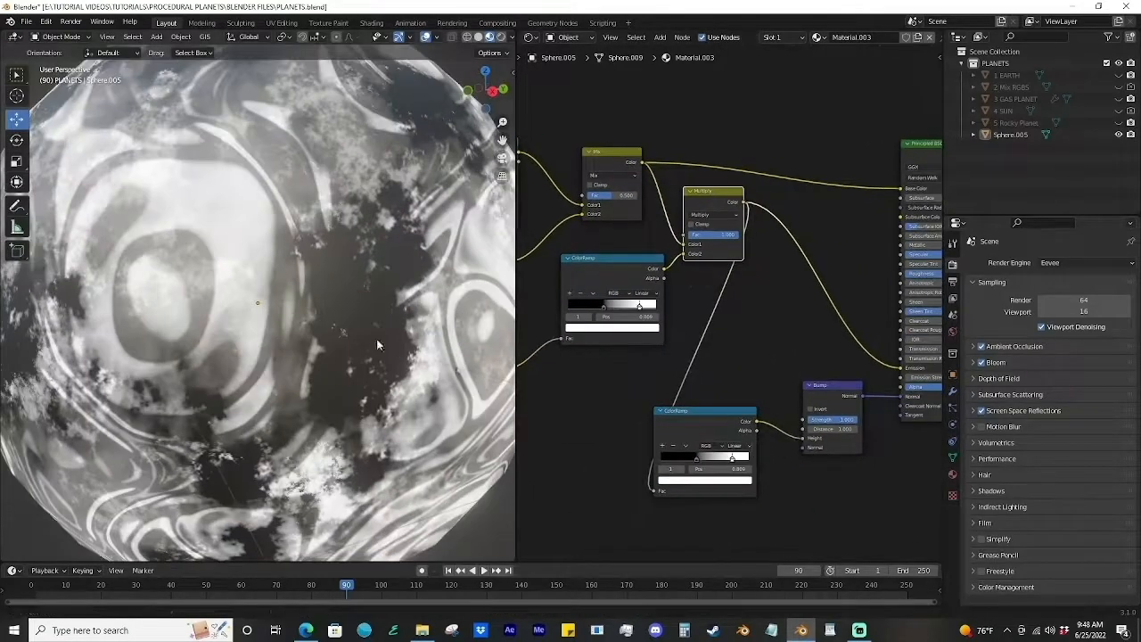
# Step: Set the Bump strength to 20 and spread its ColorRamp's stops to the ends, with white at 1.0
pyautogui.moveTo(356, 267); pyautogui.dragTo(382, 288, button='middle')
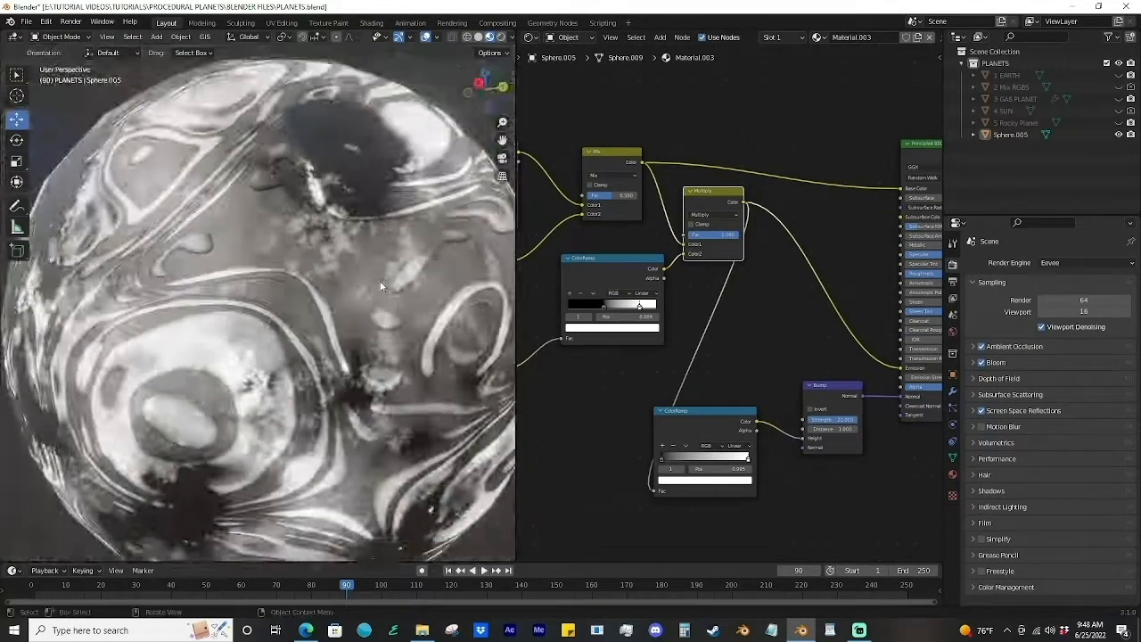
pyautogui.scroll(-3, 707, 363)
pyautogui.moveTo(708, 362); pyautogui.dragTo(678, 330, button='middle')
pyautogui.scroll(3, 677, 329)
pyautogui.moveTo(624, 423)
pyautogui.mouseDown()
pyautogui.moveTo(654, 425)
pyautogui.moveTo(624, 424)
pyautogui.mouseUp()
pyautogui.scroll(-3, 295, 312)
pyautogui.click(712, 424)
pyautogui.scroll(4, 268, 349)
pyautogui.scroll(-6, 268, 349)
pyautogui.moveTo(268, 349); pyautogui.dragTo(375, 252, button='middle')
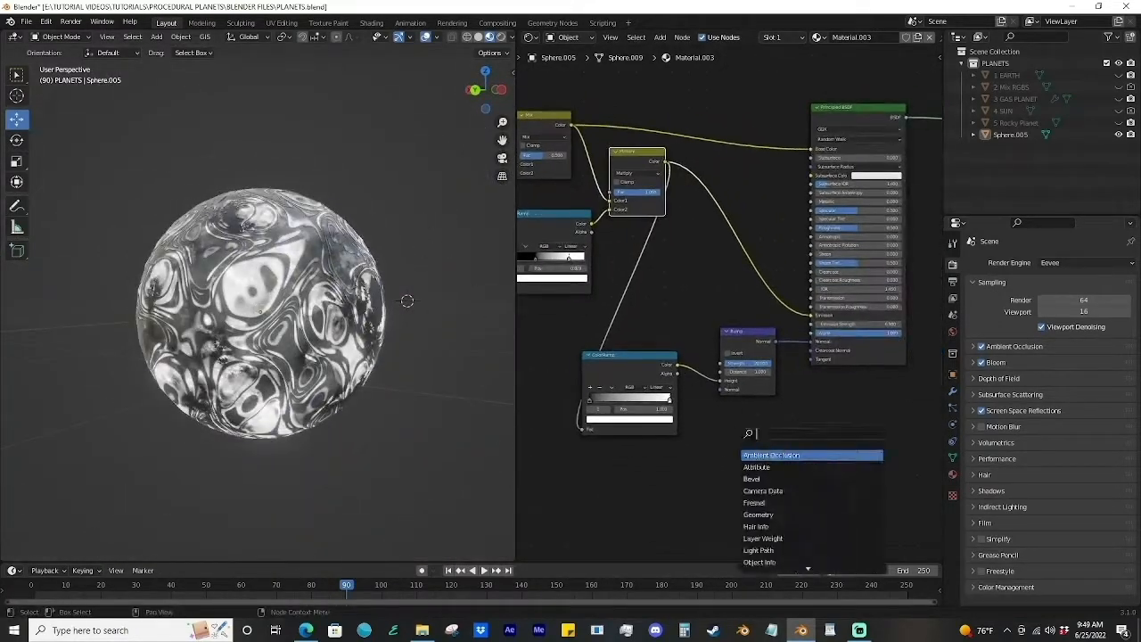
# Step: Insert another color-mix node between Multiply and Emission, set its blending to Mix with a black Color2, and respace the nodes
pyautogui.click(776, 276)
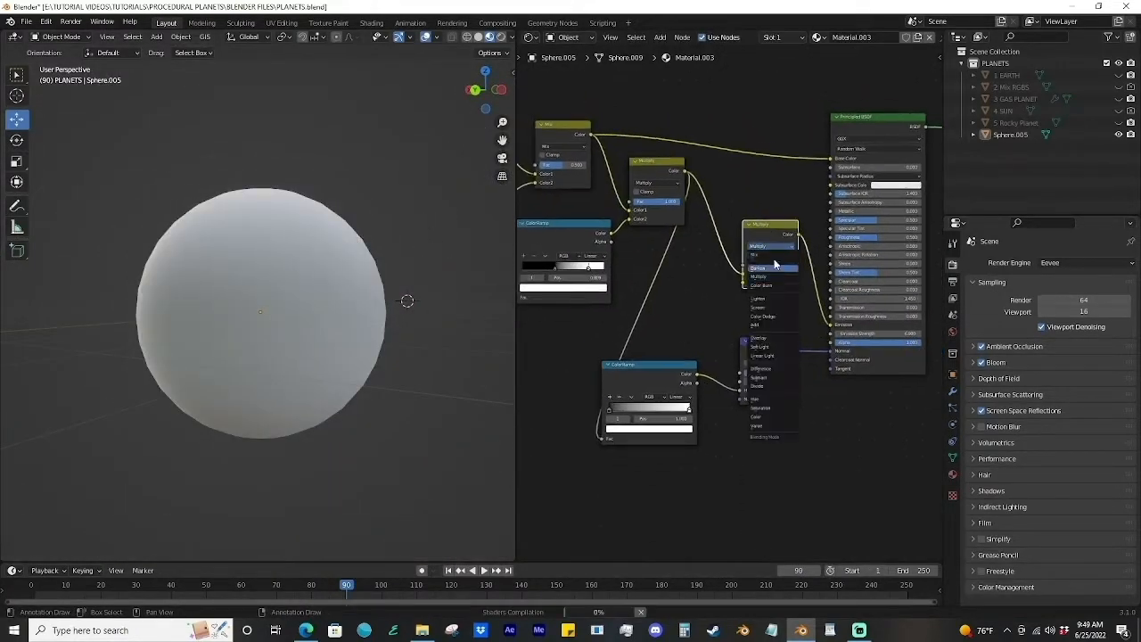
pyautogui.scroll(3, 695, 239)
pyautogui.moveTo(700, 383); pyautogui.dragTo(758, 323)
pyautogui.scroll(-6, 731, 303)
pyautogui.moveTo(713, 241); pyautogui.dragTo(851, 242)
pyautogui.moveTo(647, 390); pyautogui.dragTo(754, 390)
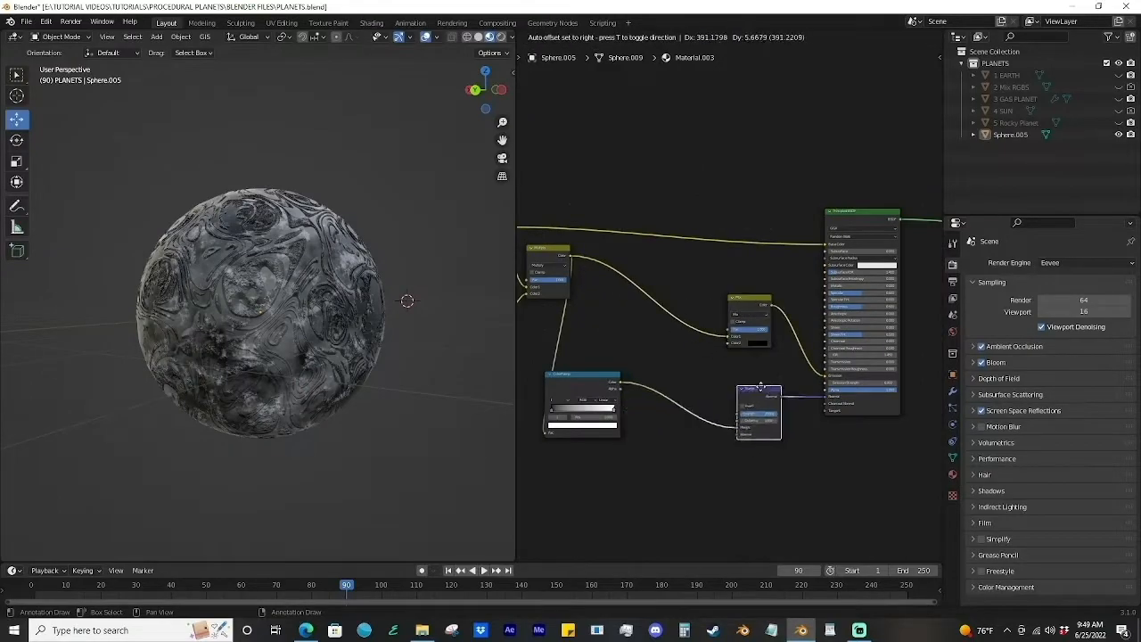
# Step: Add a Fresnel node and a ColorRamp, connecting the Fresnel's Fac to the ramp
pyautogui.hotkey('shift', 'a')
pyautogui.write('fr')
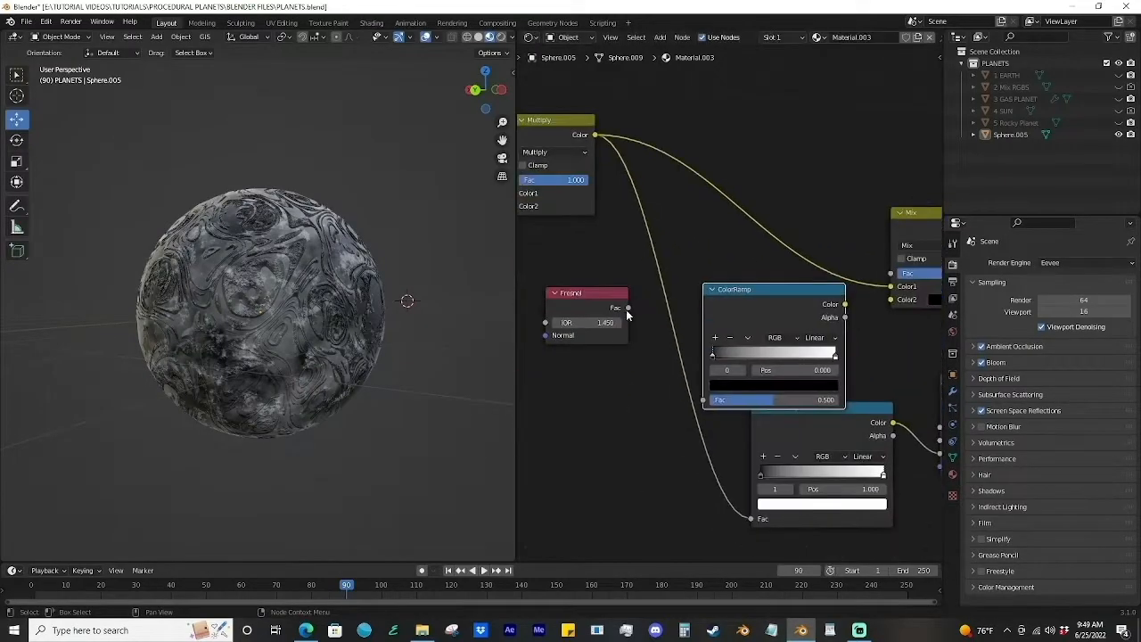
pyautogui.scroll(2, 259, 312)
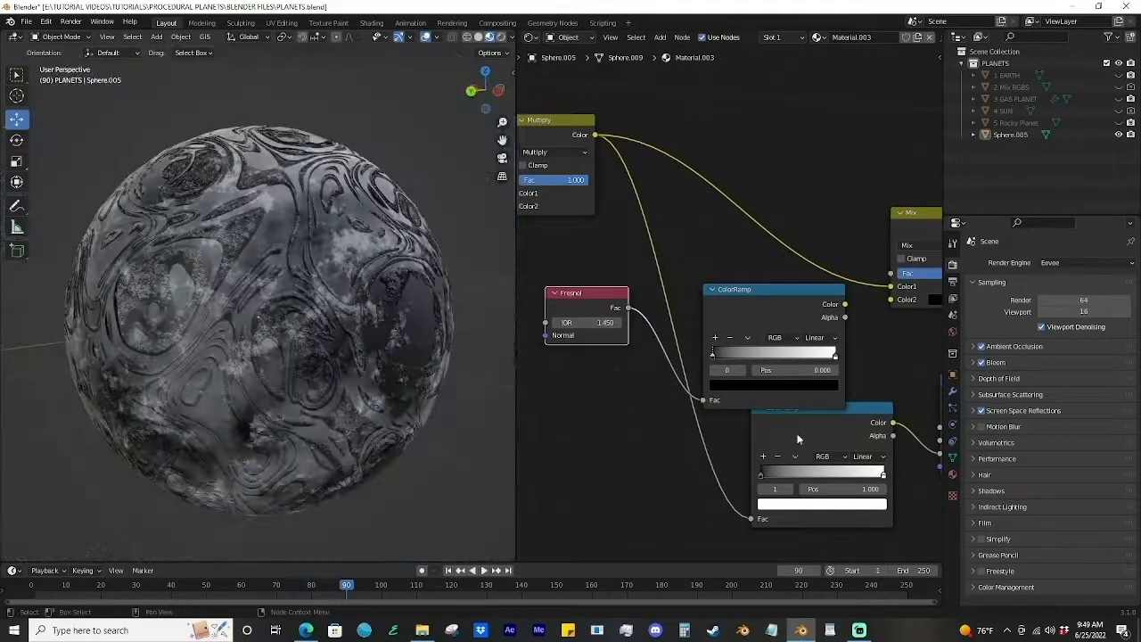
pyautogui.scroll(2, 765, 330)
pyautogui.scroll(-1, 764, 324)
# Step: Feed the Fresnel ColorRamp into the new Mix node's Color2, set the IOR to 1.25 and adjust the black stop
pyautogui.moveTo(731, 338); pyautogui.dragTo(754, 333, button='middle')
pyautogui.moveTo(619, 341)
pyautogui.mouseDown()
pyautogui.moveTo(650, 341)
pyautogui.moveTo(632, 341)
pyautogui.mouseUp()
pyautogui.moveTo(632, 341); pyautogui.dragTo(725, 352, button='middle')
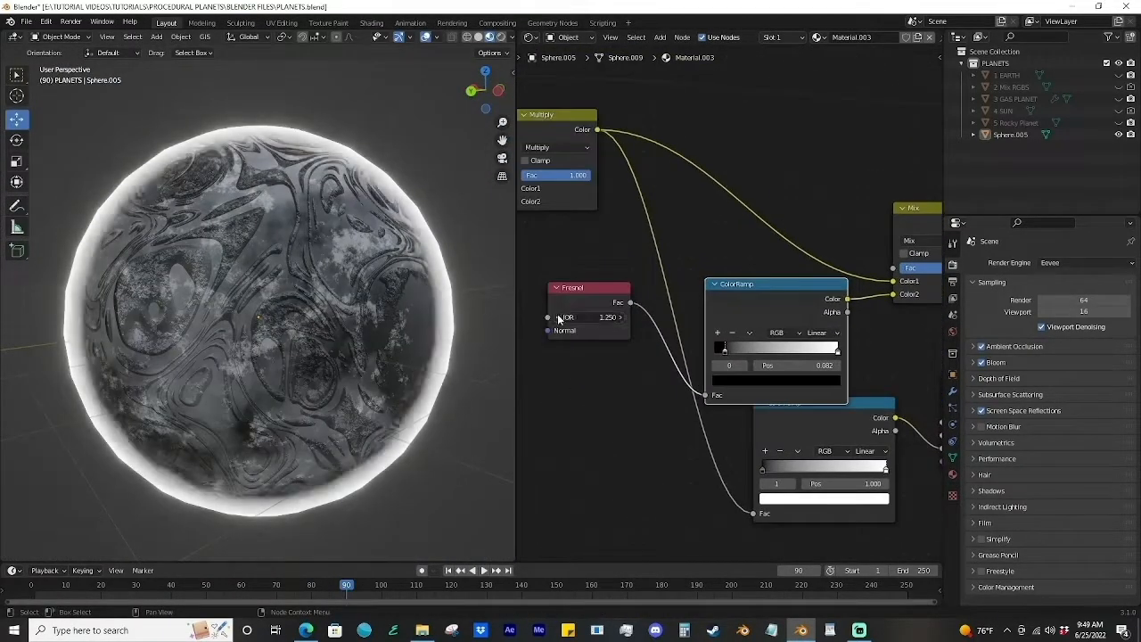
pyautogui.moveTo(727, 350); pyautogui.dragTo(716, 351)
# Step: Tint the Fresnel ColorRamp's white stop a pale peach for the planet's rim glow
pyautogui.click(837, 351)
pyautogui.click(776, 380)
pyautogui.moveTo(764, 250); pyautogui.dragTo(758, 261)
pyautogui.moveTo(383, 325); pyautogui.dragTo(446, 317, button='middle')
pyautogui.scroll(-1, 650, 351)
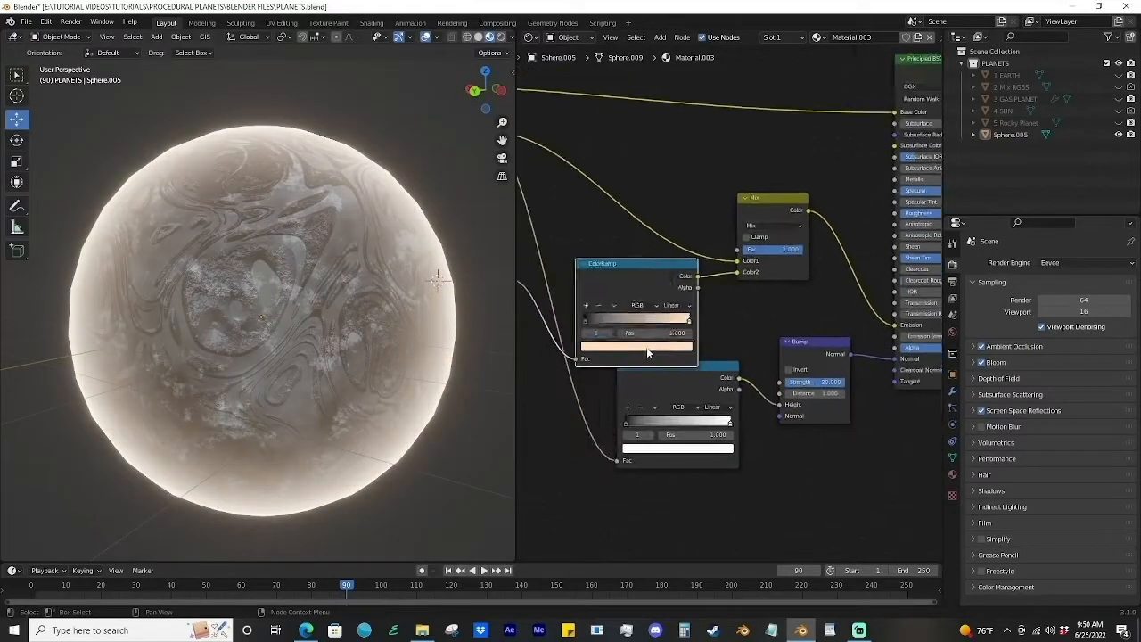
# Step: Darken the Fresnel ColorRamp's peach stop to a muted brown to soften the rim glow
pyautogui.click(650, 346)
pyautogui.moveTo(668, 205); pyautogui.dragTo(669, 244)
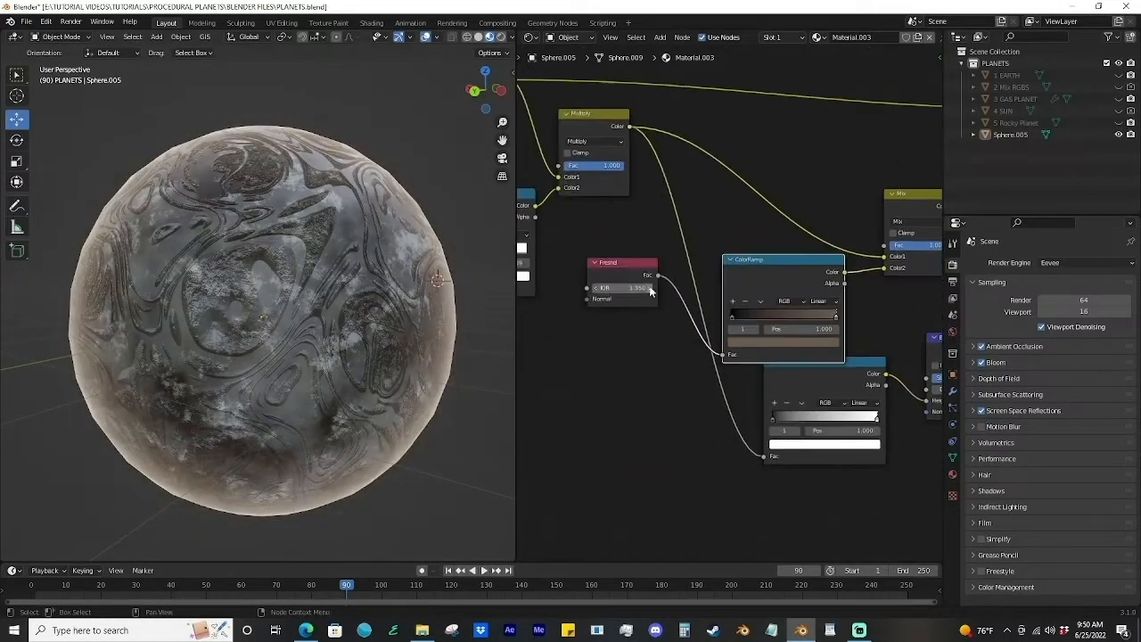
pyautogui.scroll(-3, 290, 211)
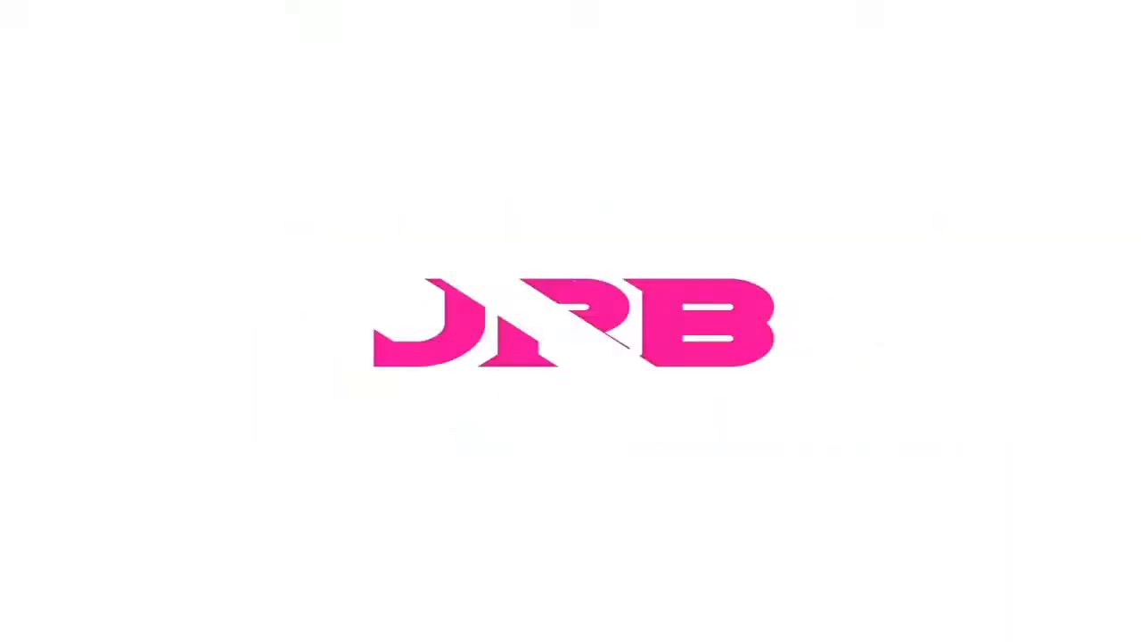